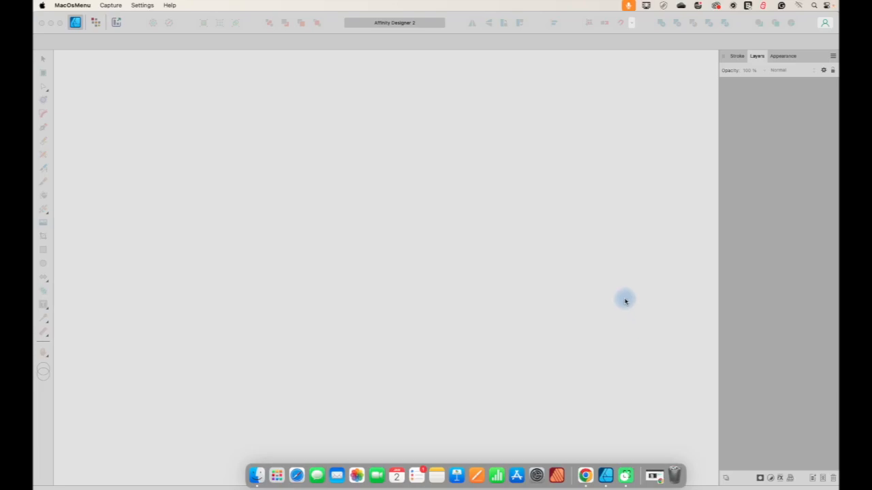
Start a new document and choose the iPad 12.9" preset from the Devices presets
click(491, 283)
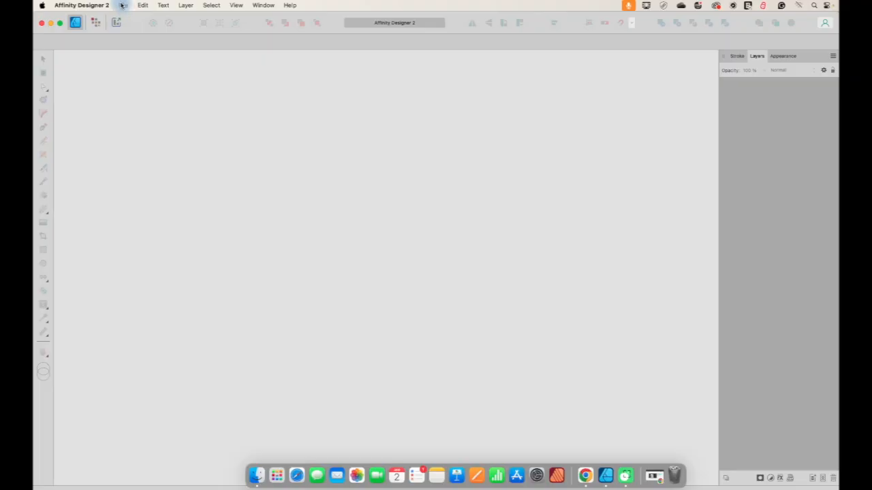
click(123, 6)
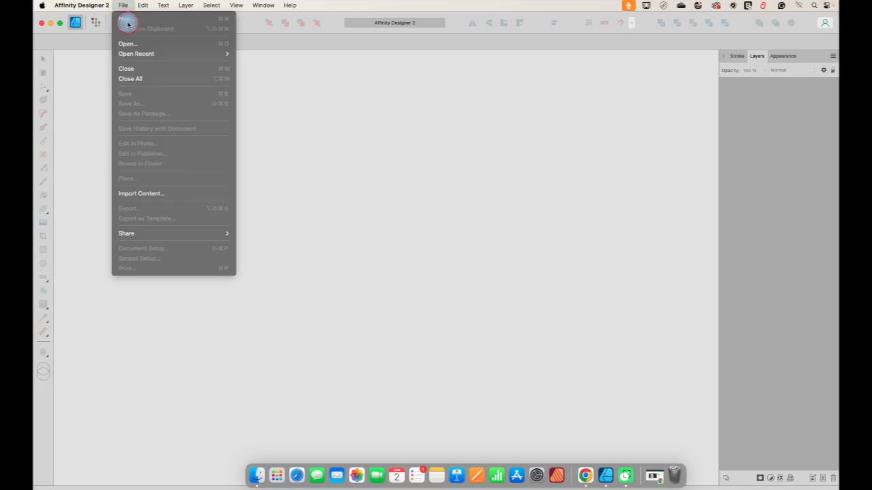
click(128, 25)
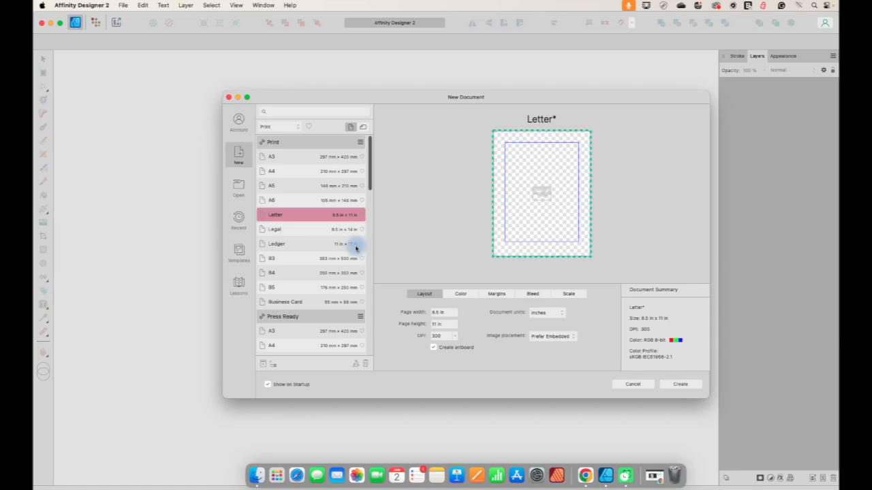
click(279, 127)
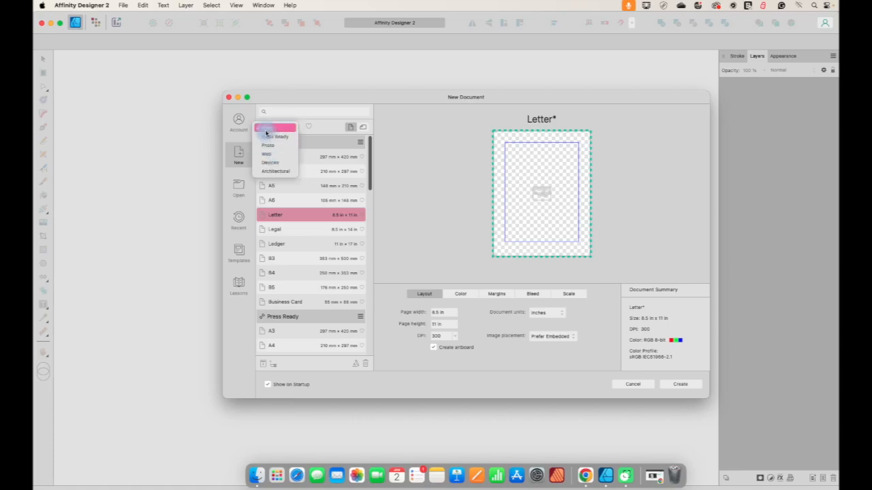
click(265, 157)
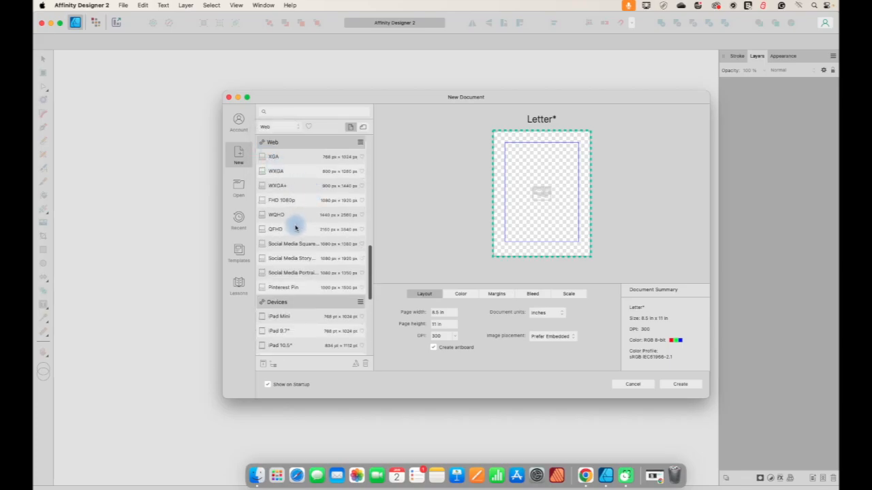
scroll(297, 227, down, 4)
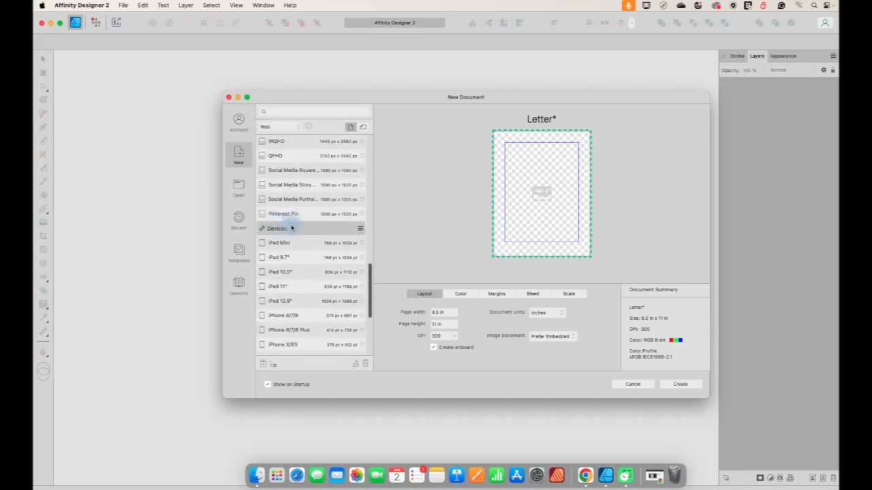
scroll(286, 225, down, 2)
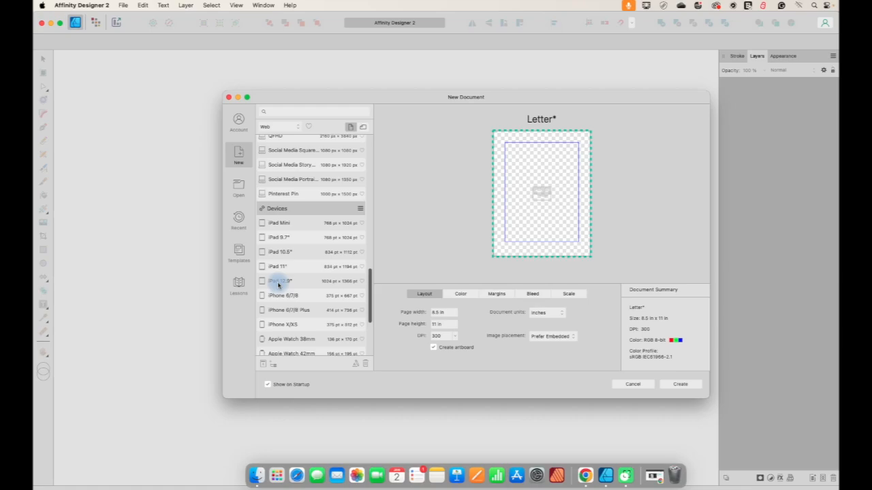
click(278, 285)
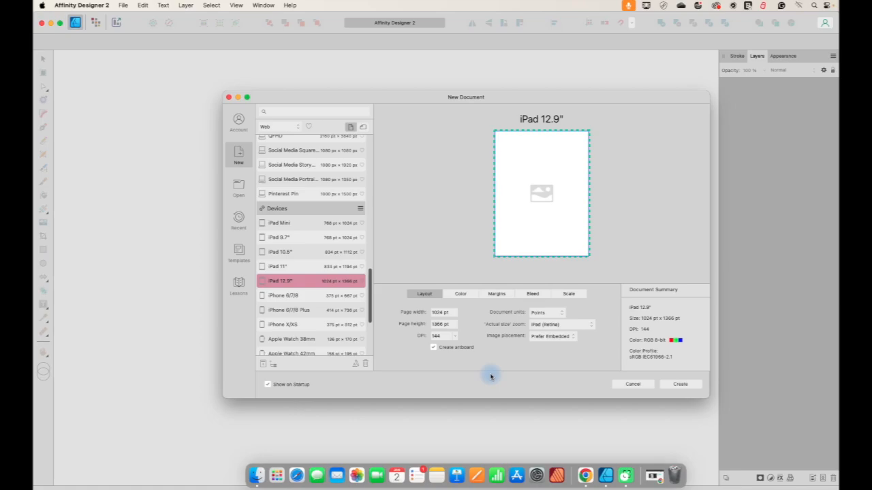
Review the DPI setting and the artboard creation option of the iPad 12.9" preset
click(455, 339)
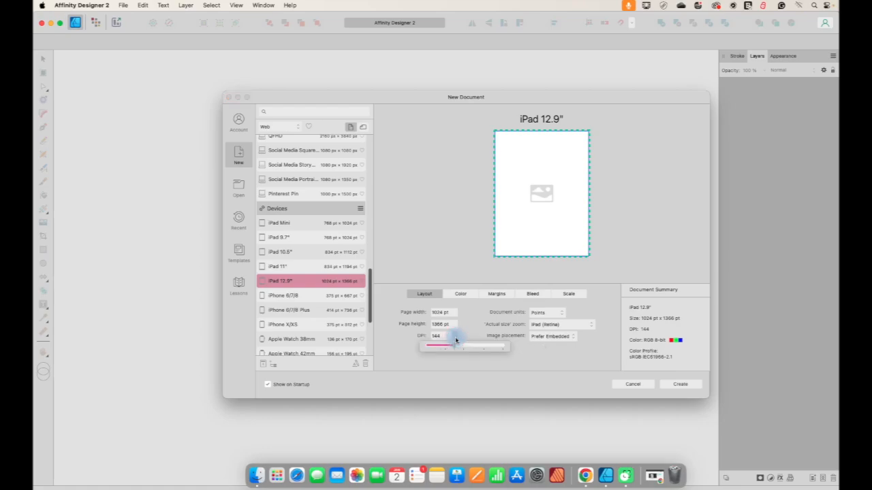
click(468, 363)
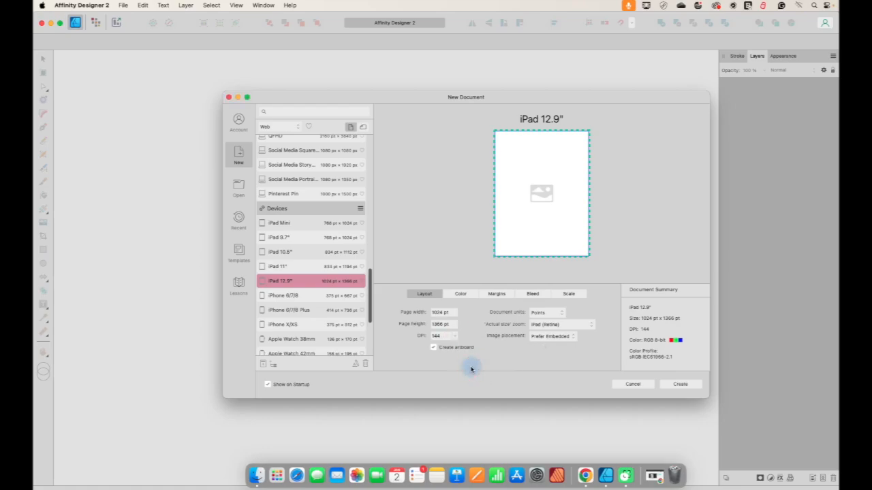
click(434, 348)
click(435, 350)
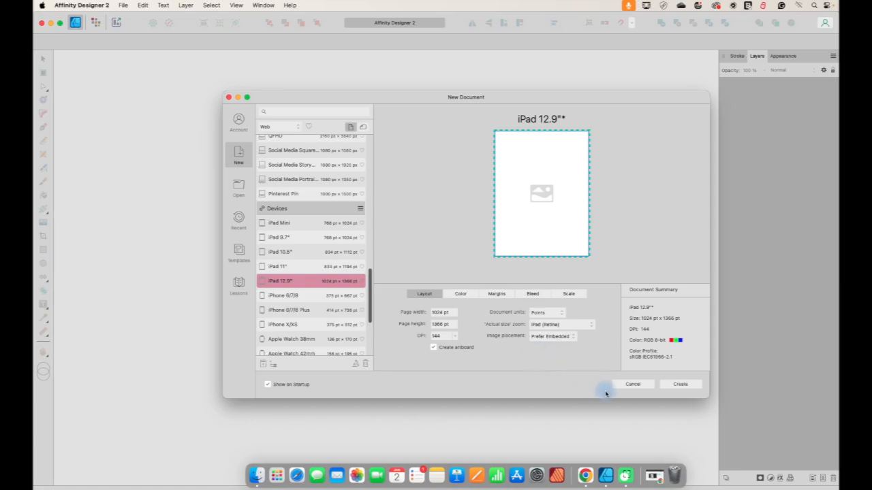
Give the new document a transparent background and create it
click(460, 294)
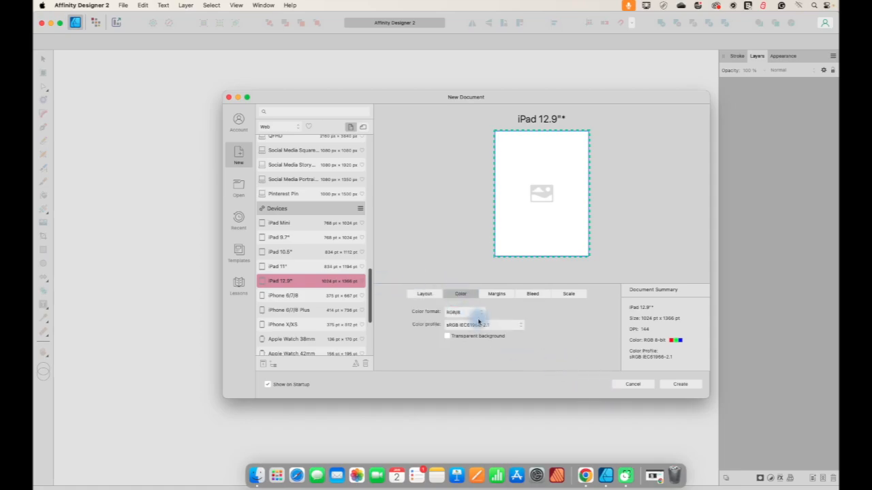
click(447, 336)
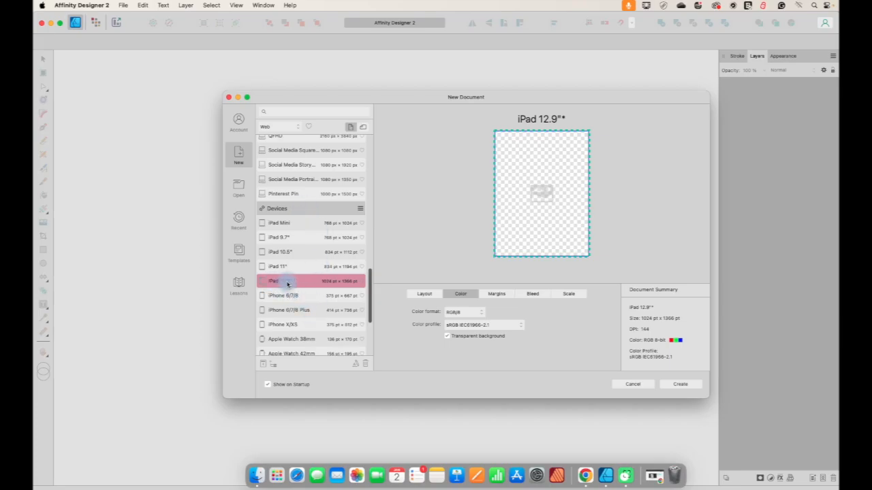
click(423, 293)
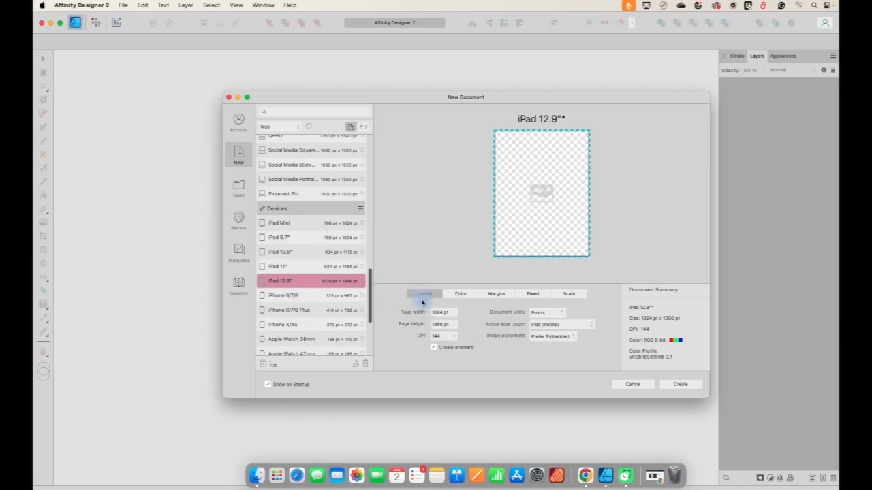
click(434, 348)
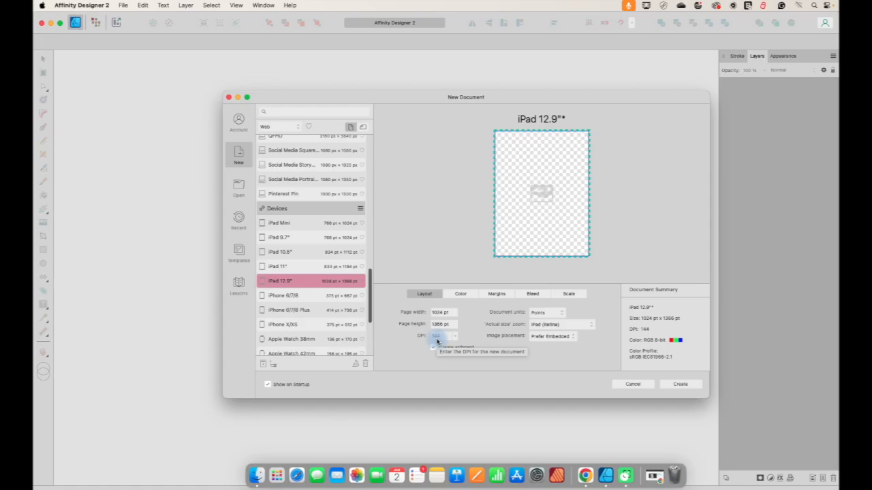
click(460, 294)
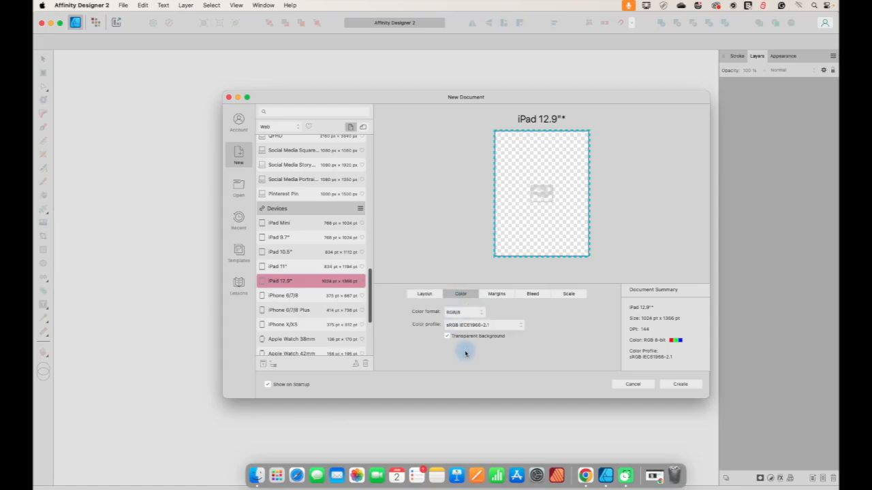
click(673, 384)
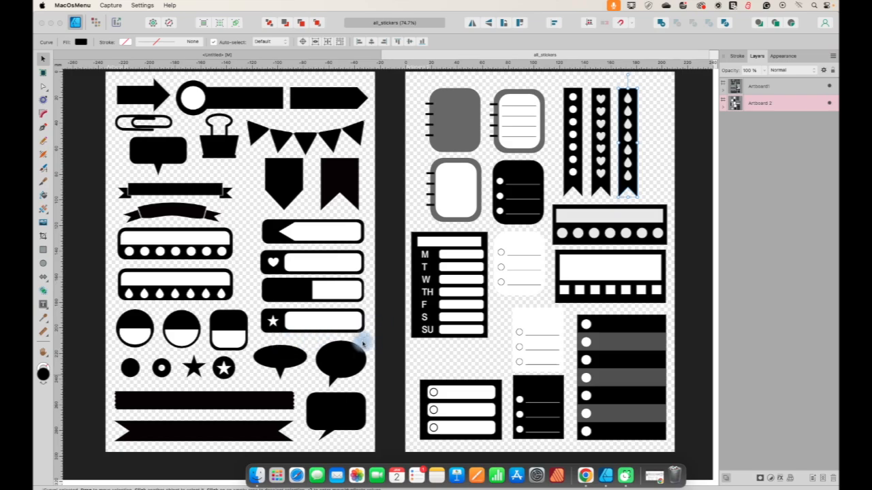
In the untitled document, draw an upright dark grey rectangle near the artboard's upper-left corner
click(269, 54)
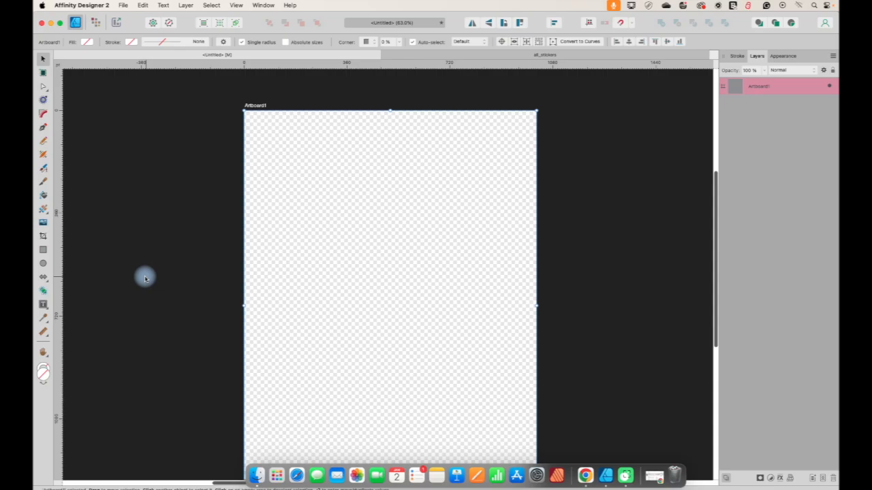
click(44, 252)
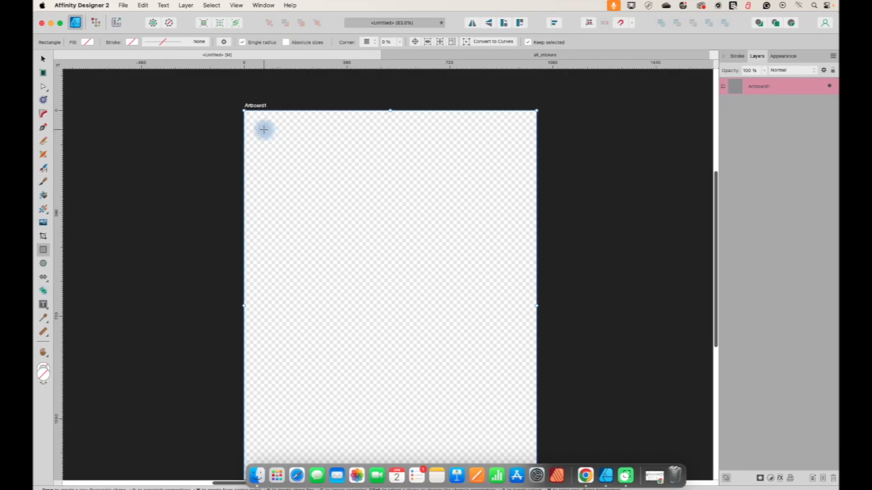
drag(264, 130, 311, 175)
drag(320, 196, 323, 203)
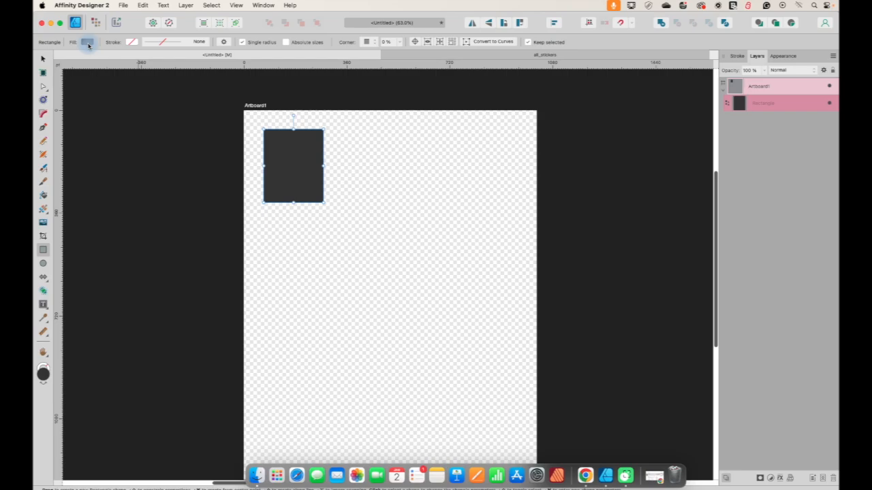
Look at the reference sticker designs in the all_stickers document and return to the untitled document
click(511, 56)
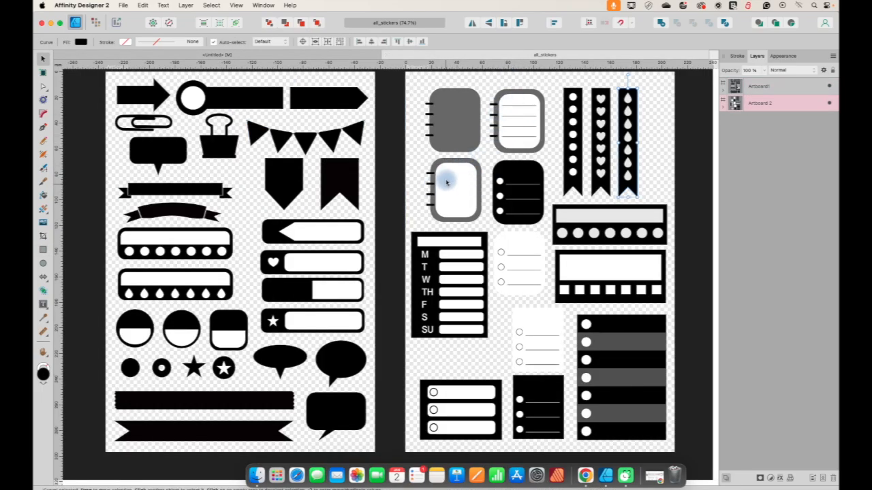
click(174, 55)
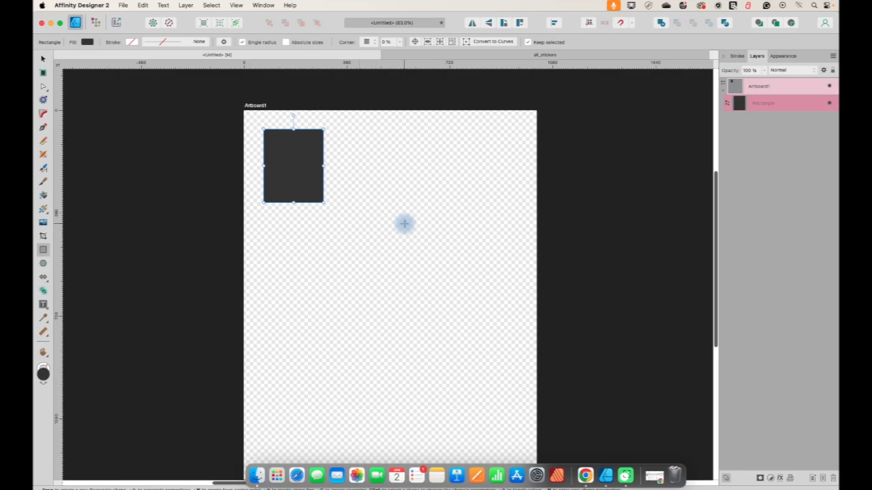
click(529, 55)
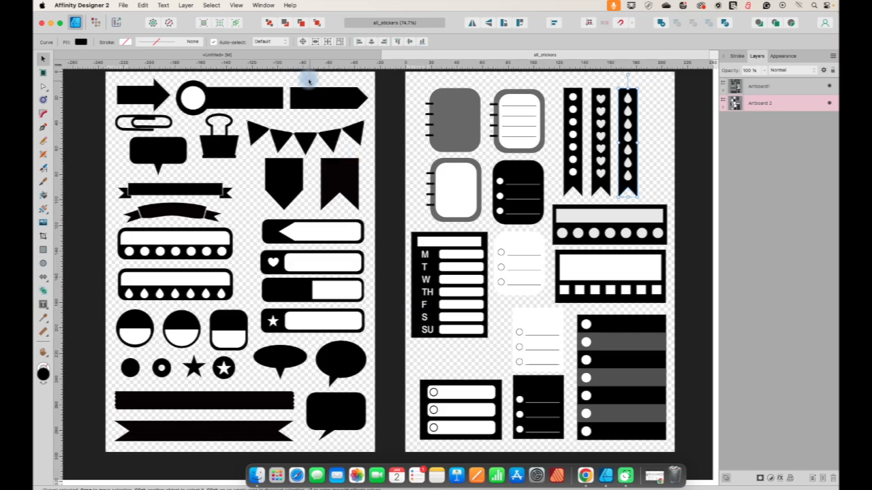
click(270, 56)
key(m)
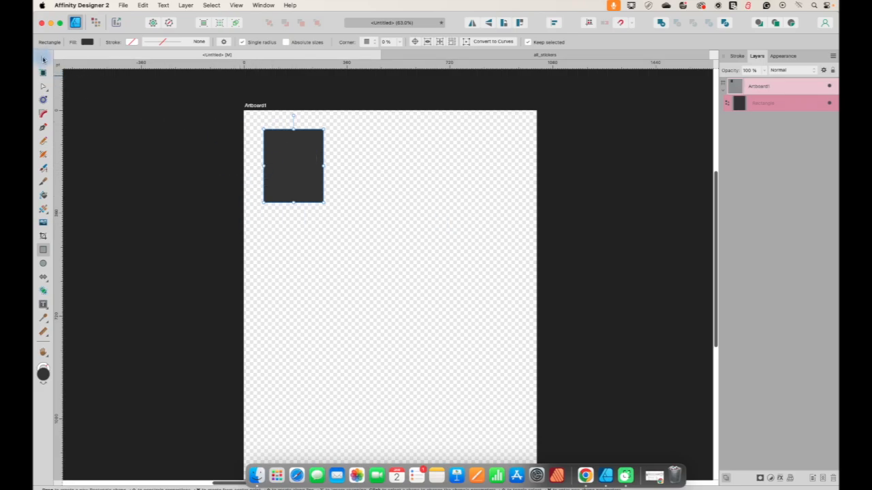
Duplicate the dark rectangle in place and scale the copy down towards its lower-left corner
click(44, 59)
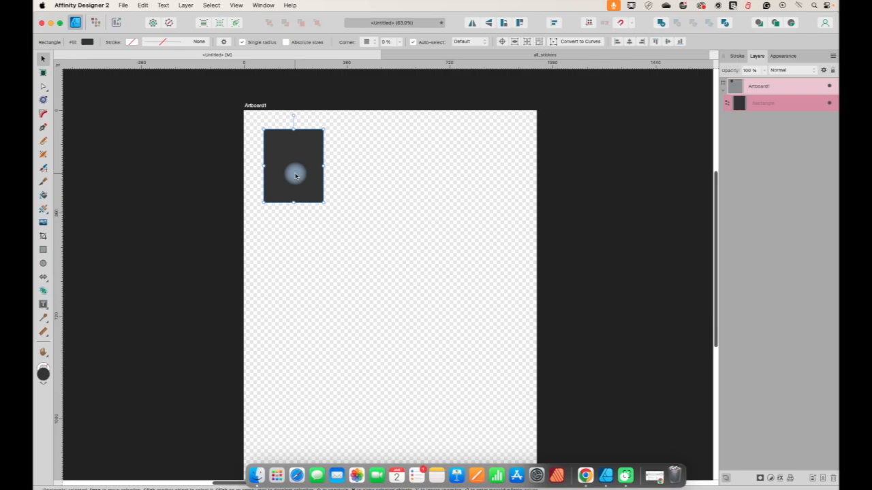
key(super+c)
key(super+v)
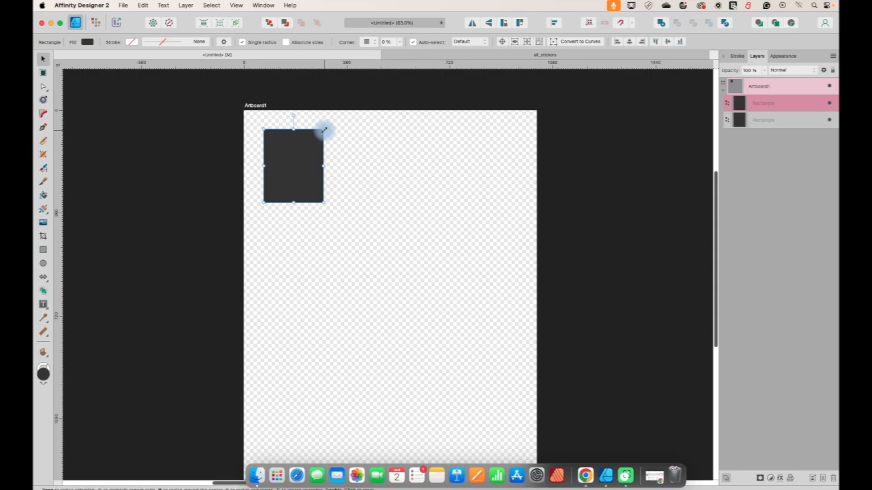
drag(323, 130, 310, 143)
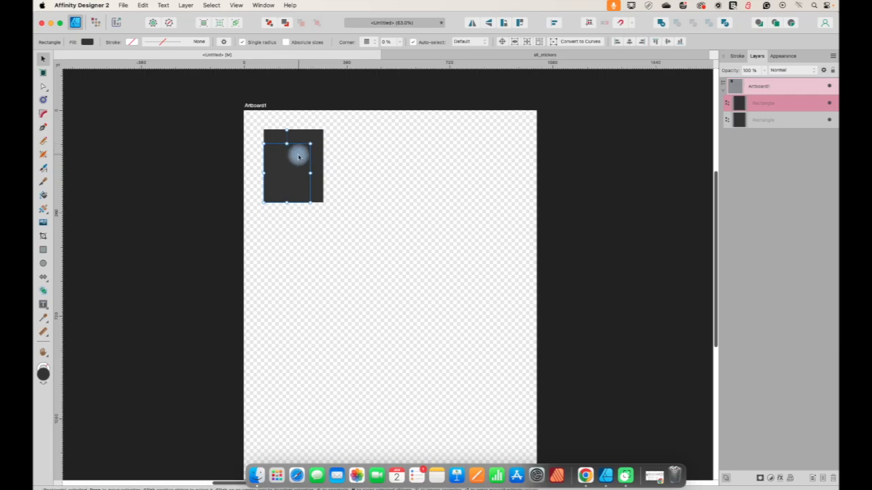
Fill the smaller rectangle with white and move it to the middle of the dark rectangle
click(88, 43)
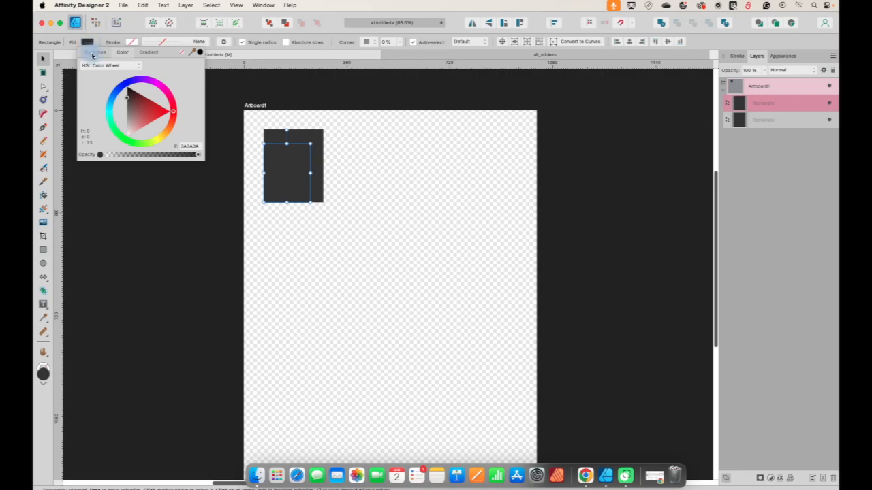
click(94, 52)
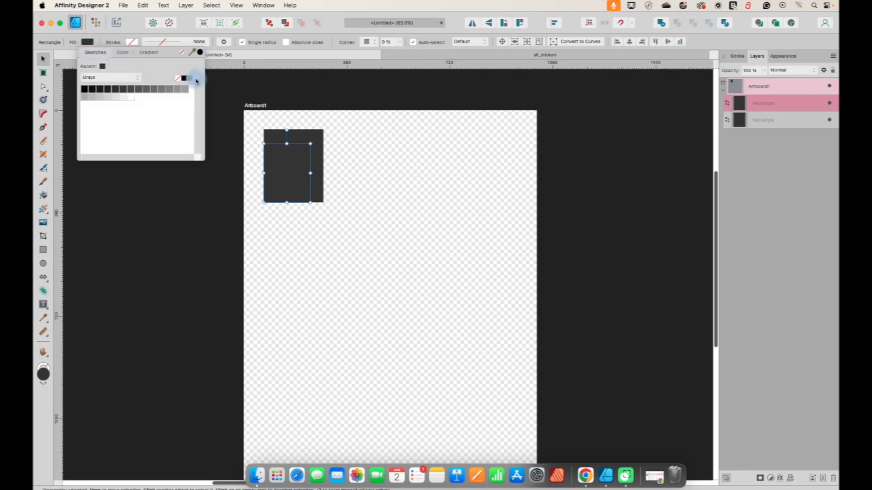
click(195, 78)
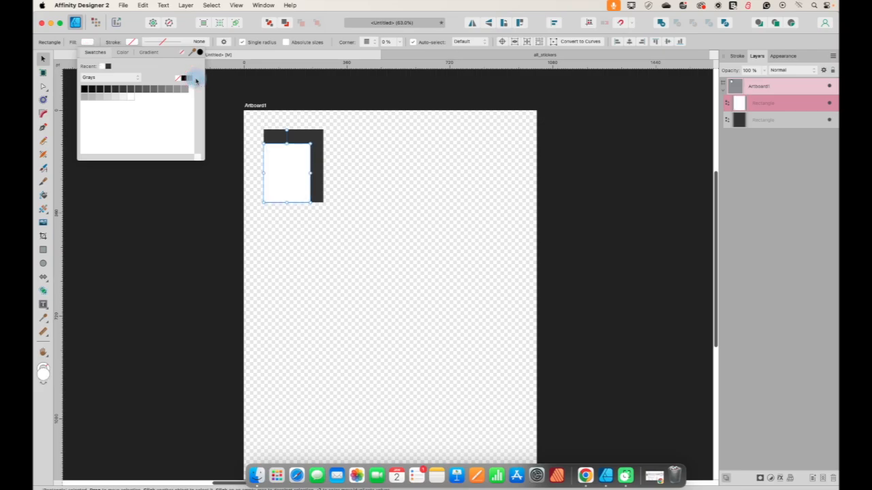
click(43, 60)
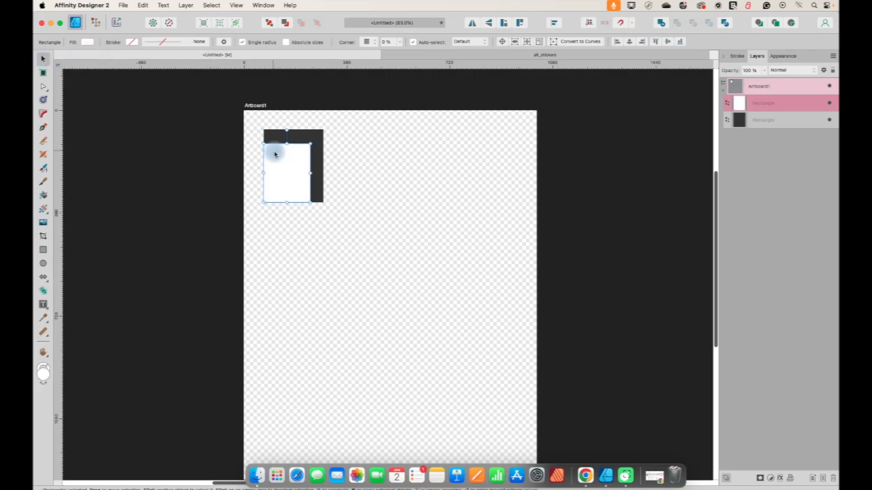
drag(284, 166, 291, 162)
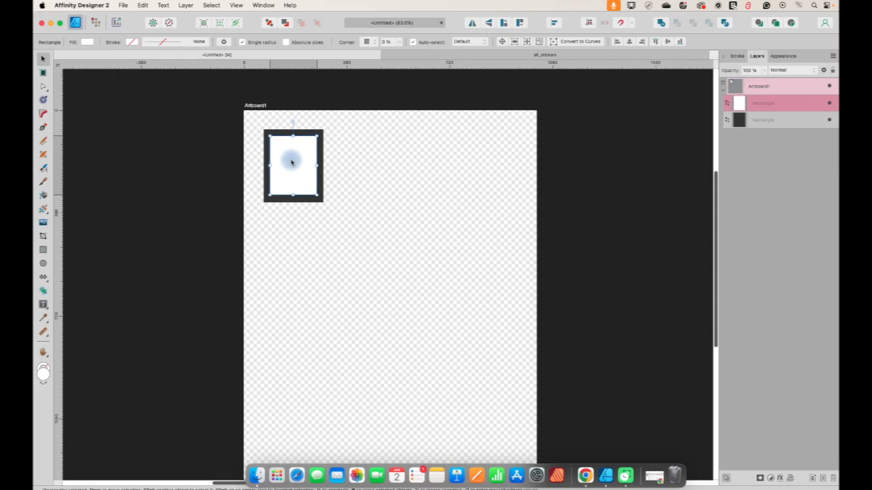
Align the white and dark rectangles to each other's centres horizontally and vertically within the selection bounds
click(344, 186)
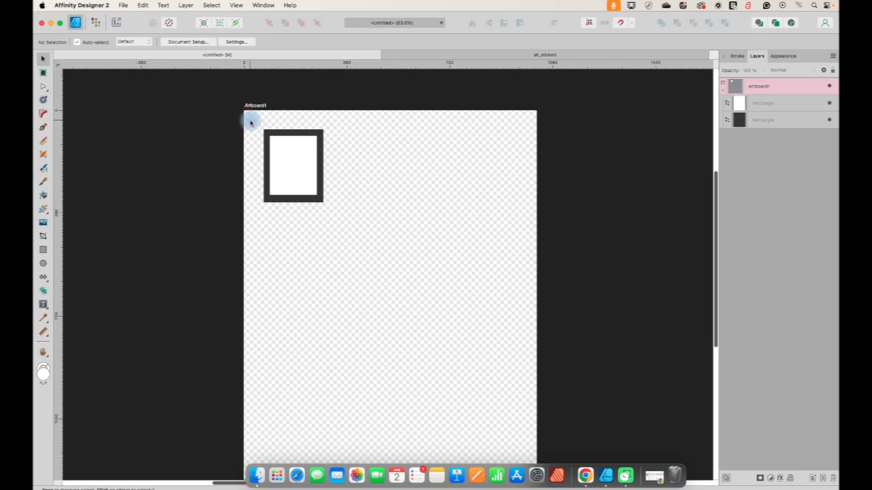
drag(250, 121, 359, 231)
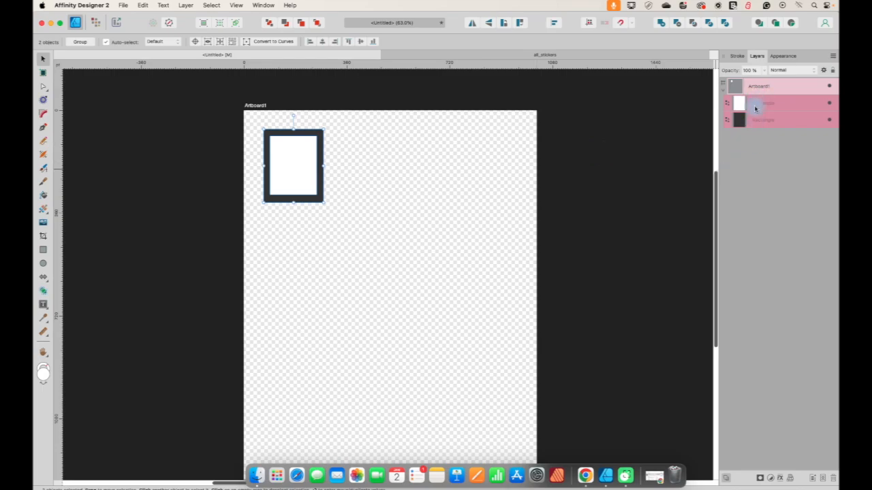
click(555, 25)
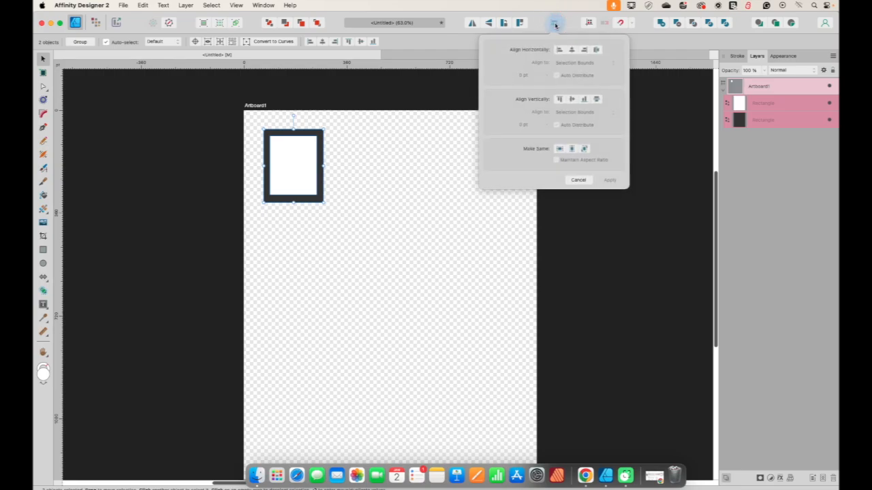
click(573, 50)
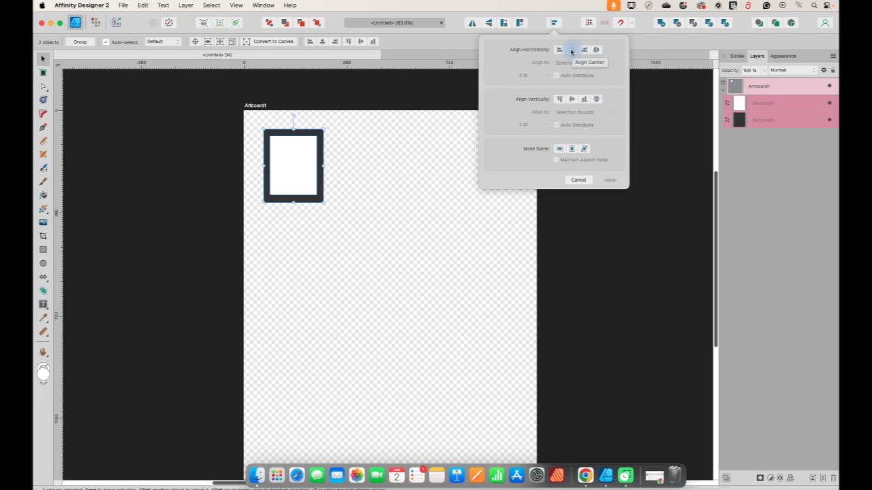
click(572, 51)
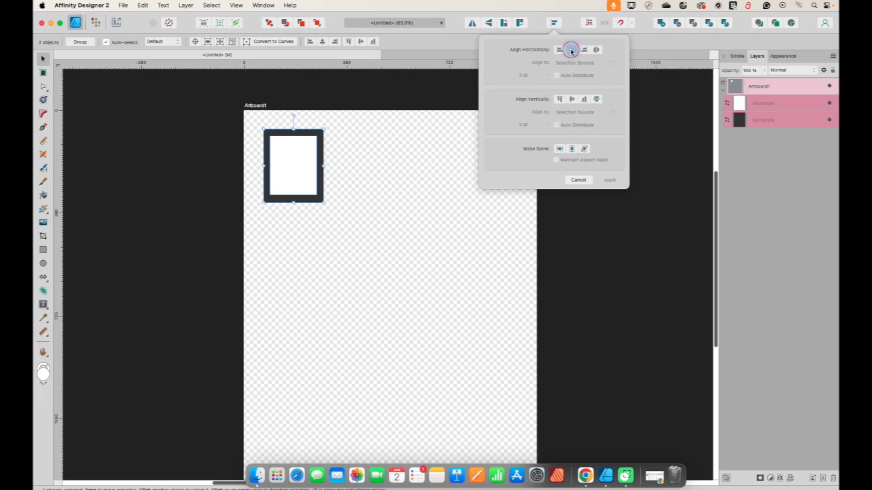
click(572, 101)
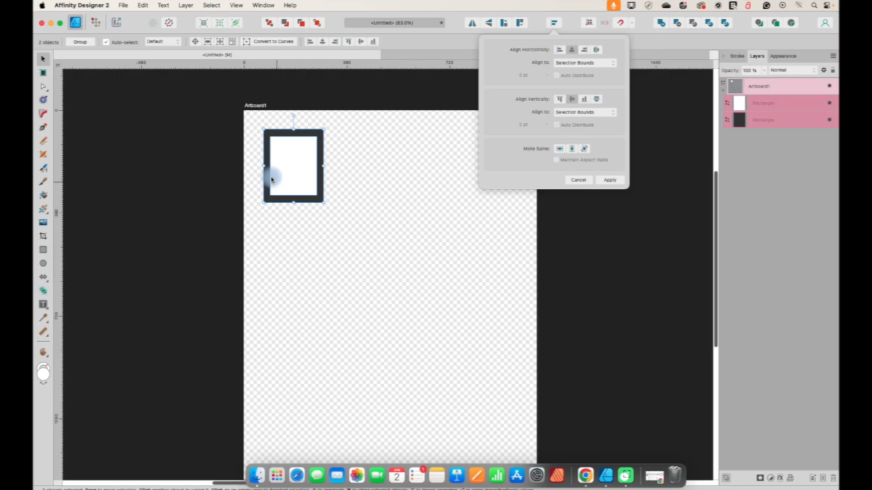
click(322, 221)
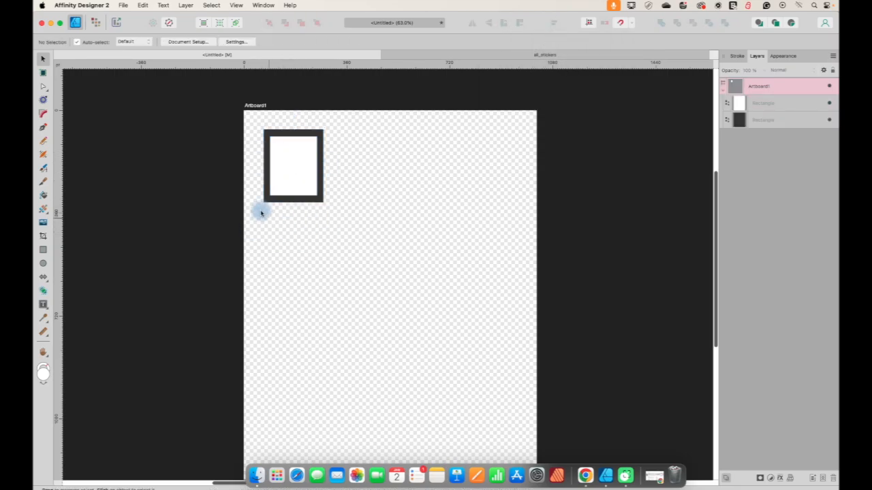
Group the white and dark rectangles into one framed note and check the group's contents
drag(216, 121, 398, 262)
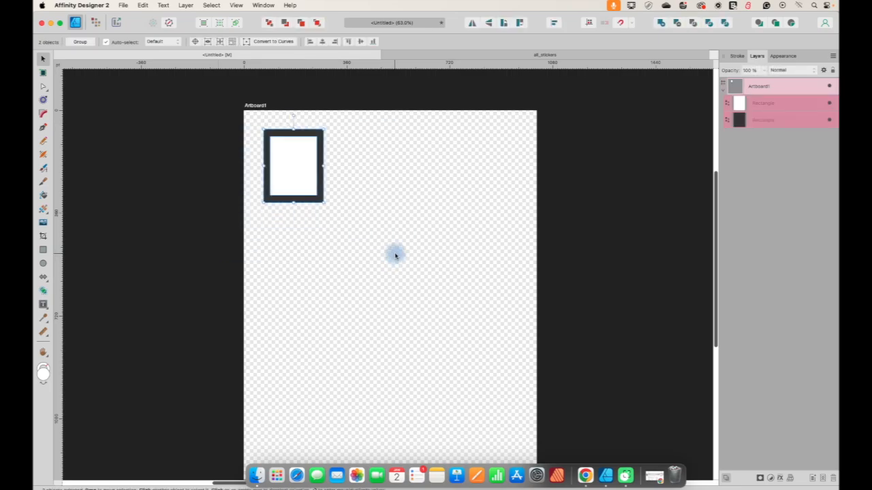
key(super+g)
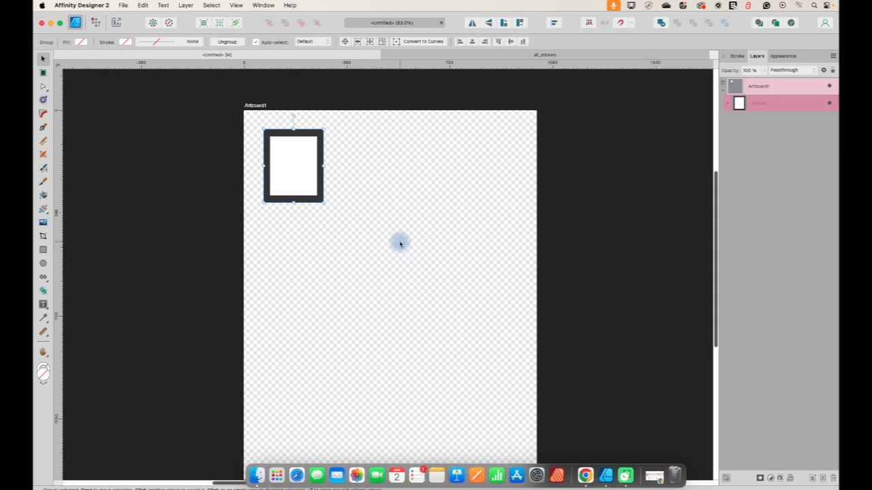
click(142, 5)
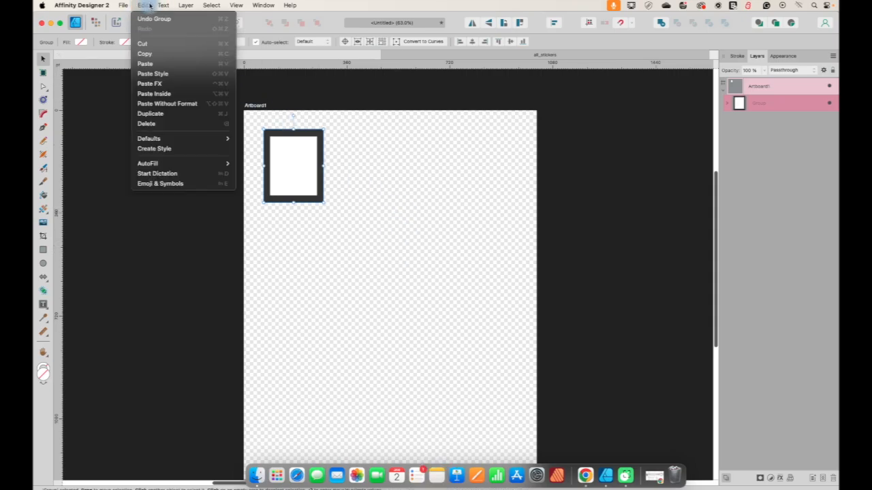
mouse_move(183, 4)
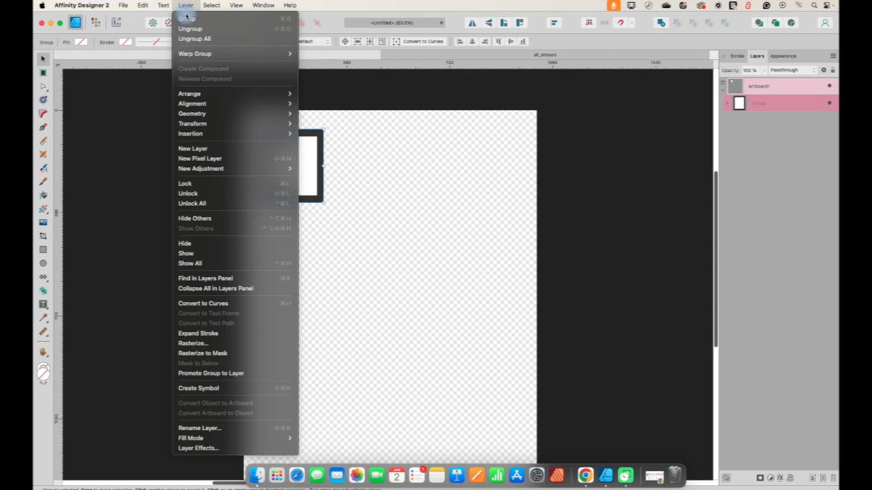
click(509, 228)
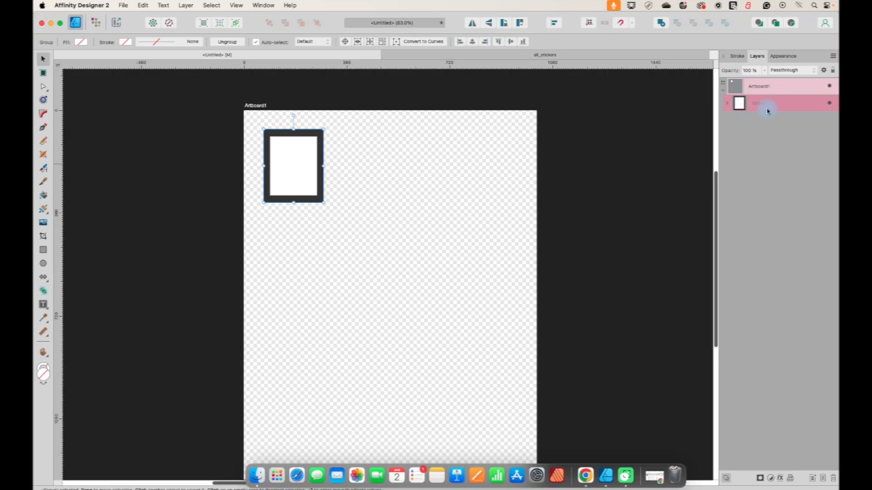
click(728, 105)
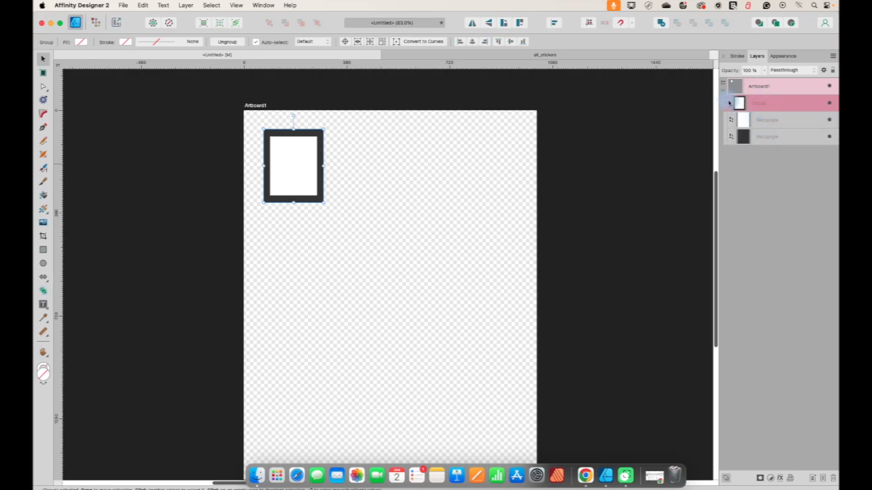
click(729, 102)
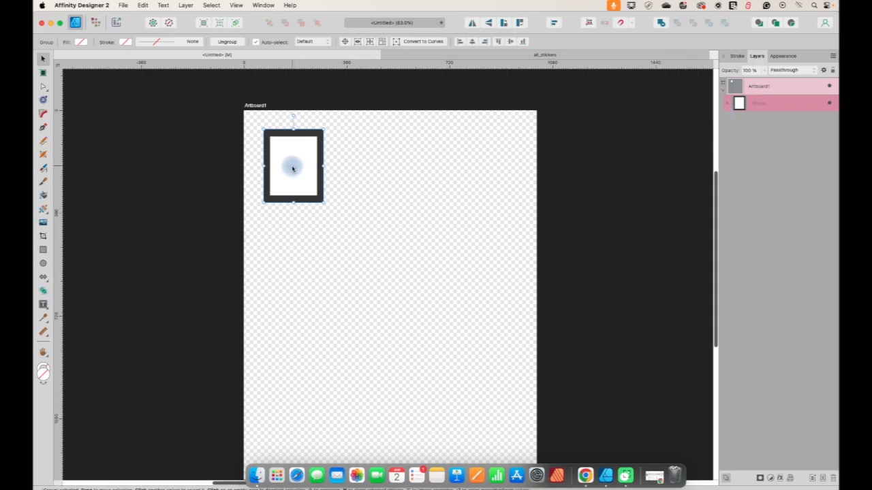
Duplicate the framed note three times to form an evenly spaced row of four across the upper part of the artboard
mouse_move(292, 167)
mouse_down()
mouse_move(364, 188)
mouse_move(354, 170)
mouse_move(293, 162)
mouse_move(296, 171)
mouse_up()
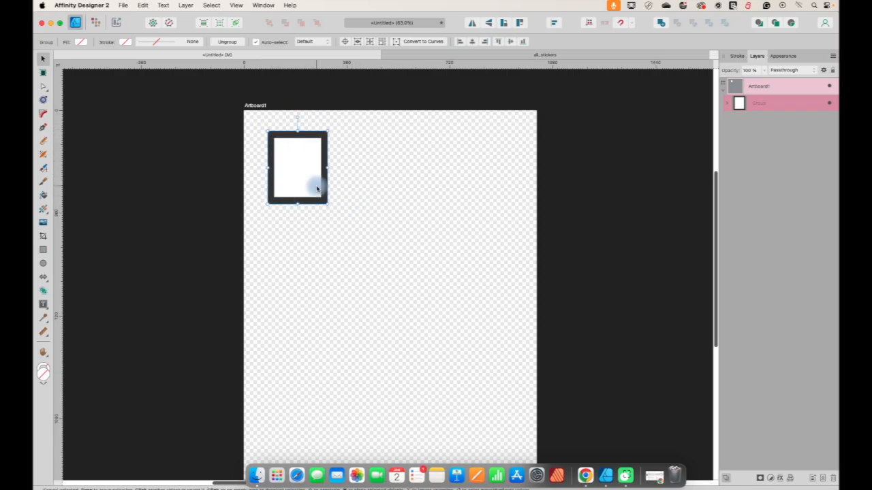
drag(309, 184, 304, 181)
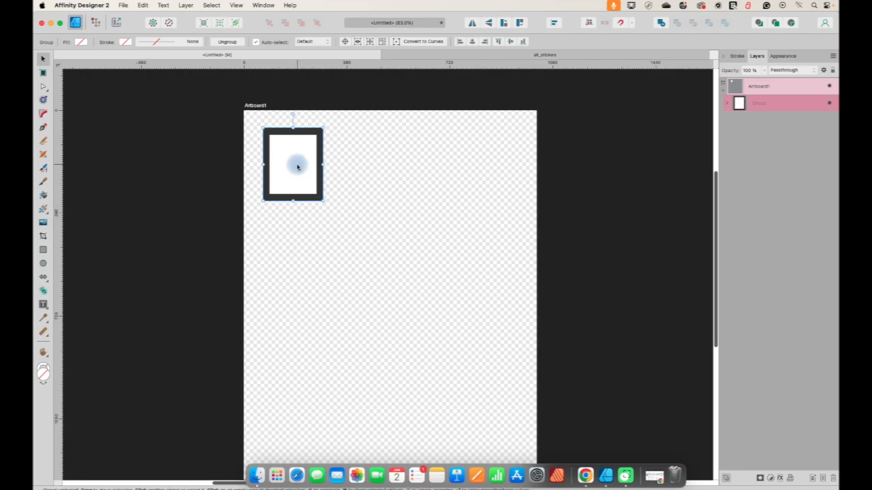
key(super+j)
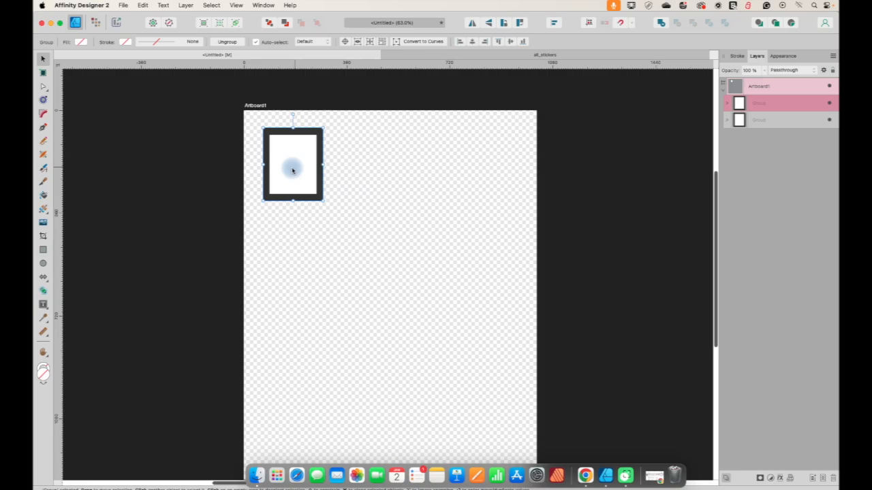
drag(277, 171, 349, 175)
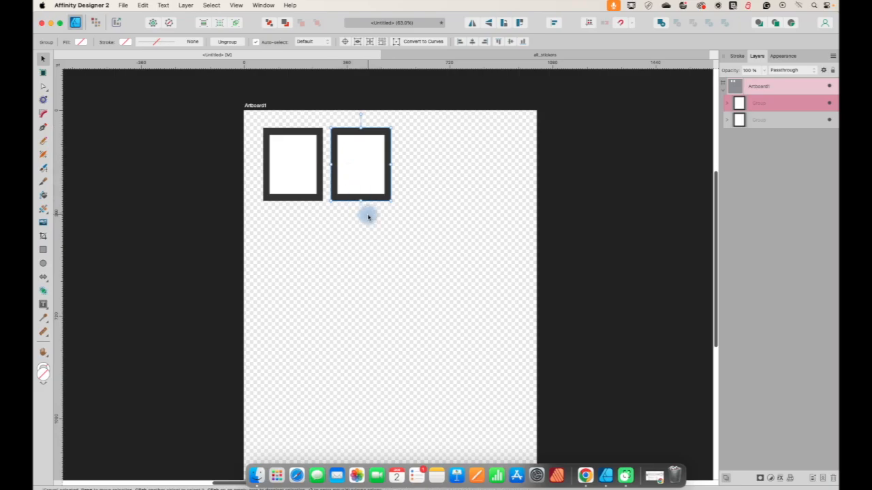
key(super+j)
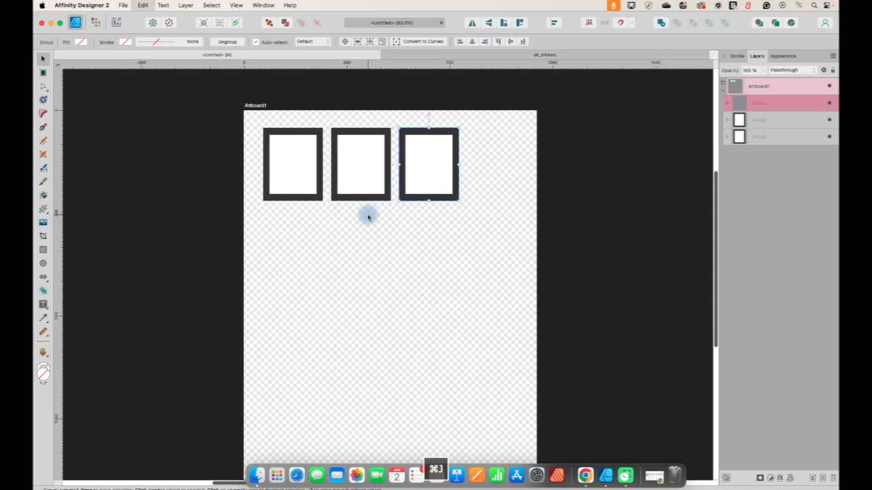
key(super+j)
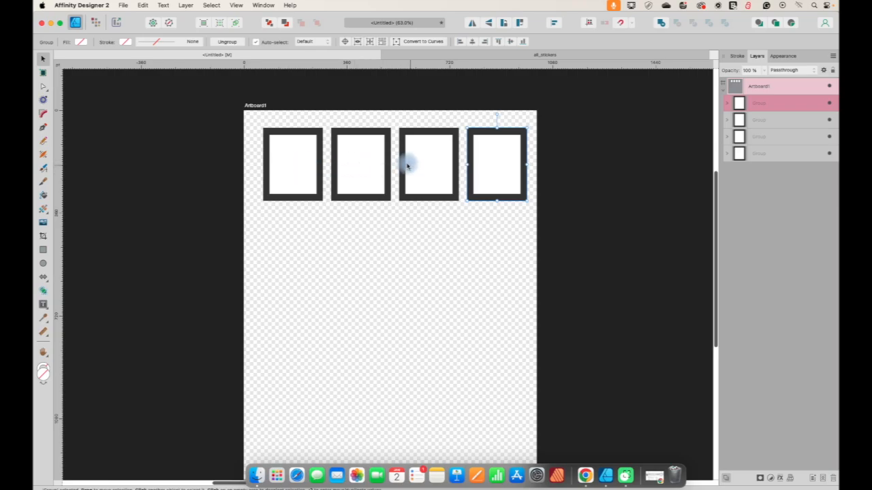
click(432, 237)
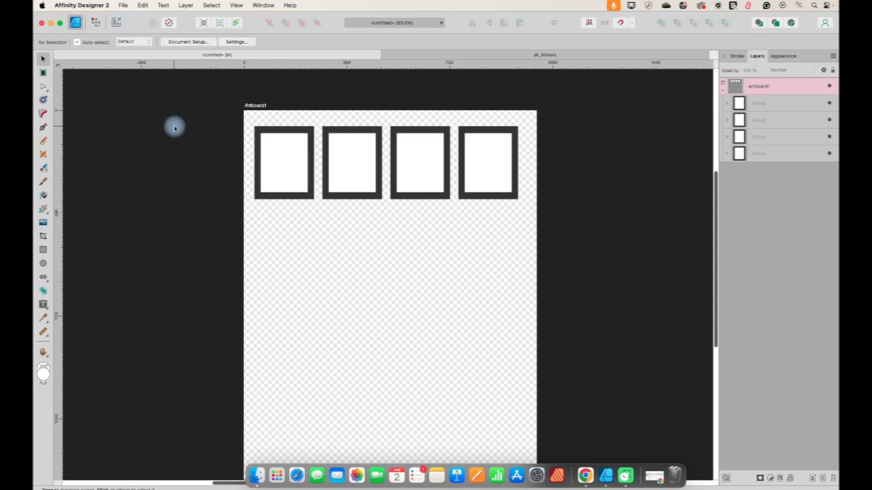
Align the top edges of all four framed notes to the selection bounds
drag(175, 109, 675, 268)
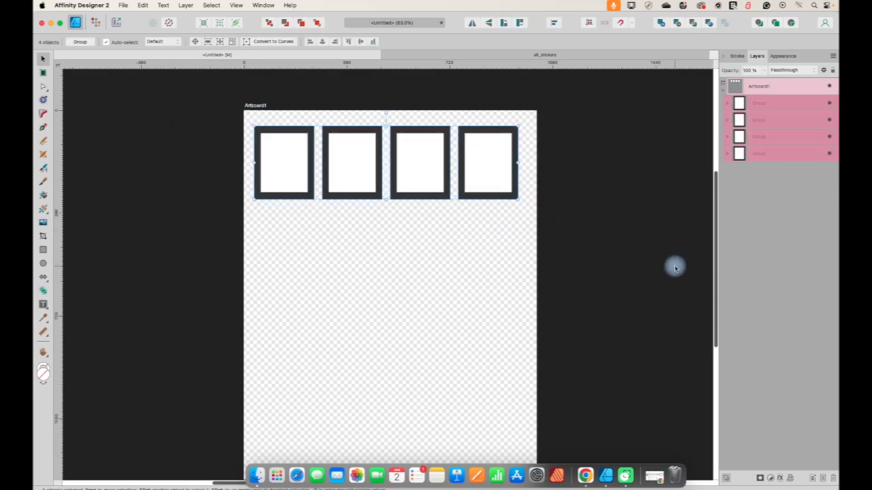
click(555, 23)
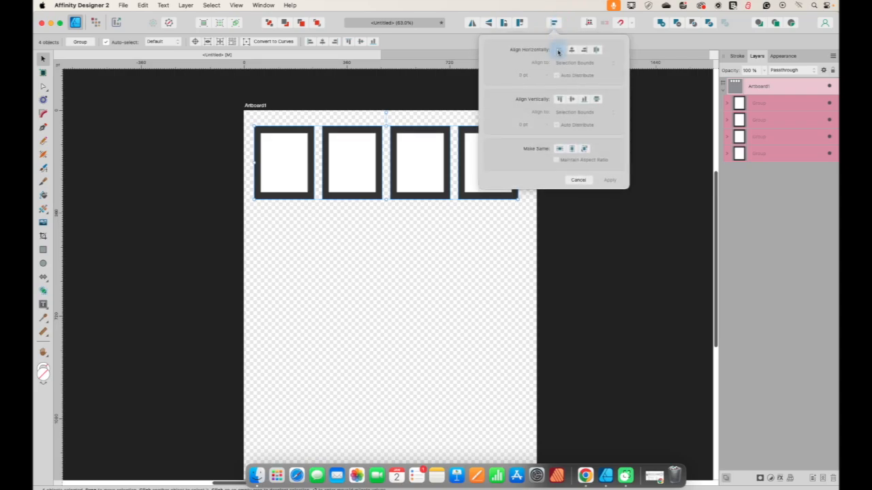
click(560, 101)
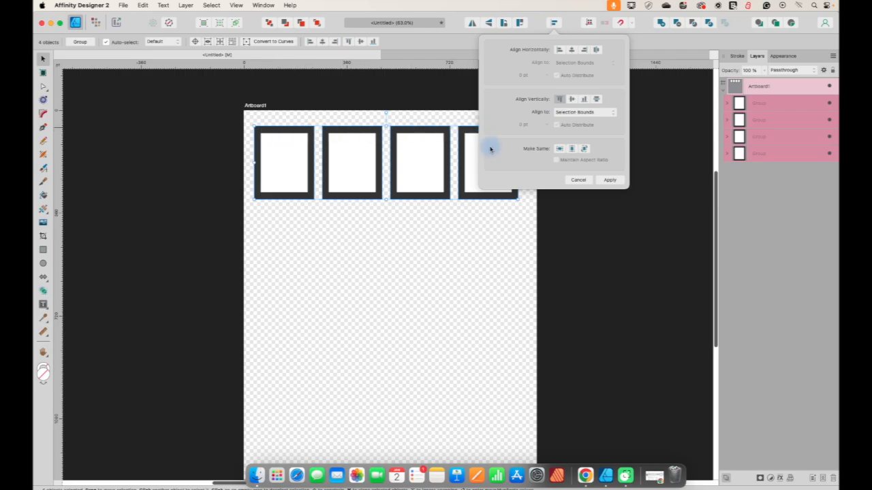
click(607, 180)
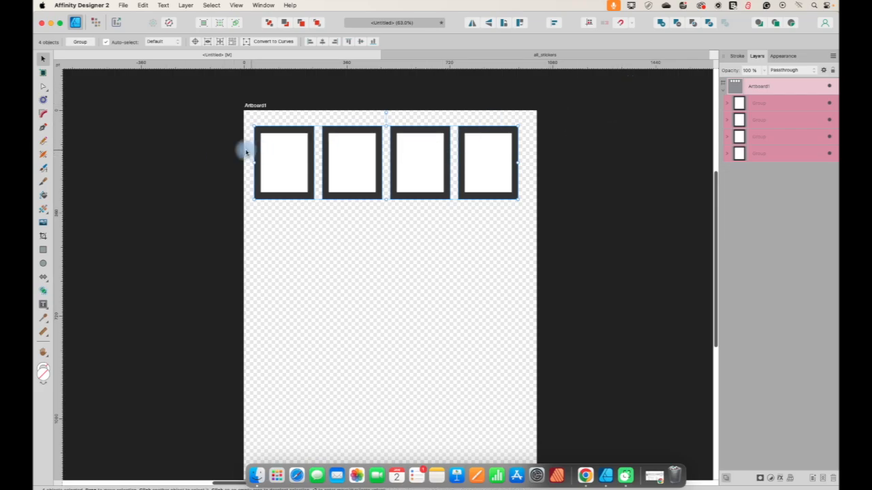
Turn on snapping and centre the row of four framed notes horizontally on the artboard
click(620, 25)
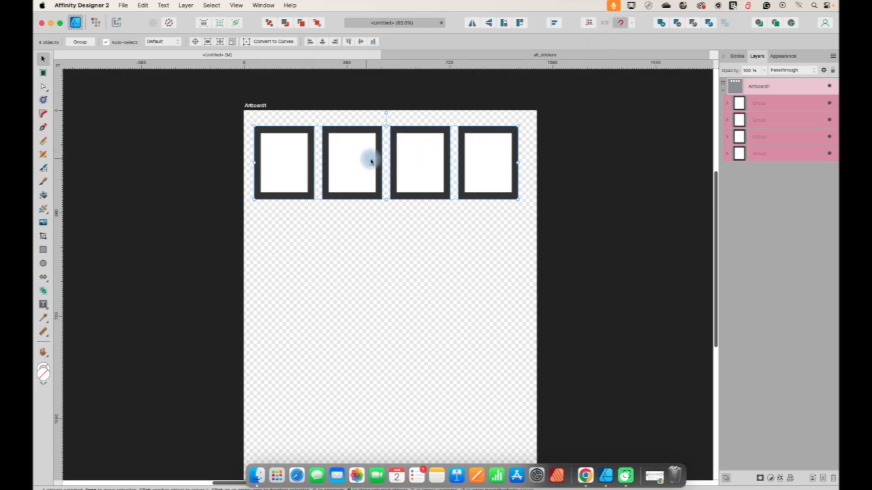
drag(370, 160, 372, 161)
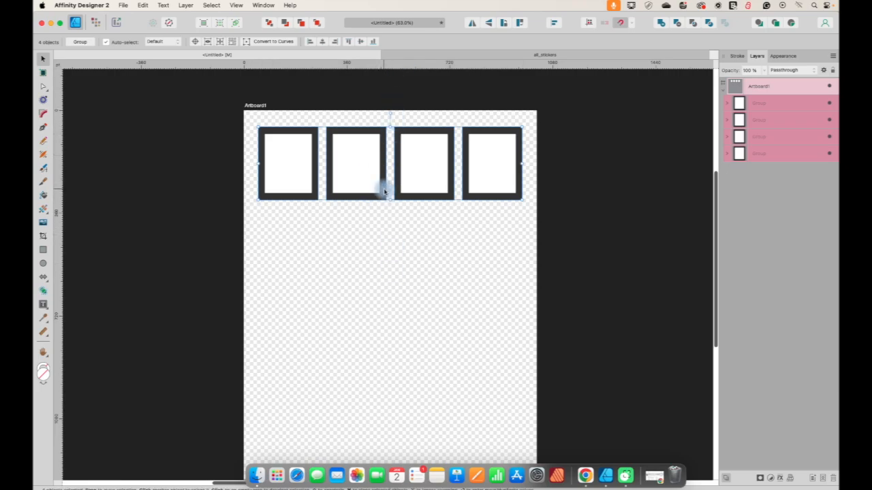
click(362, 257)
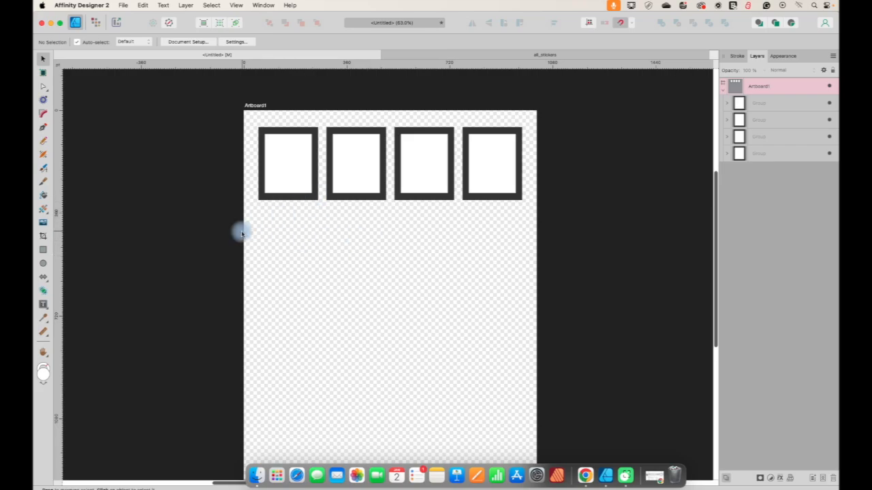
Examine the sticker shapes in the all_stickers document for further ideas and return to the untitled document
click(528, 58)
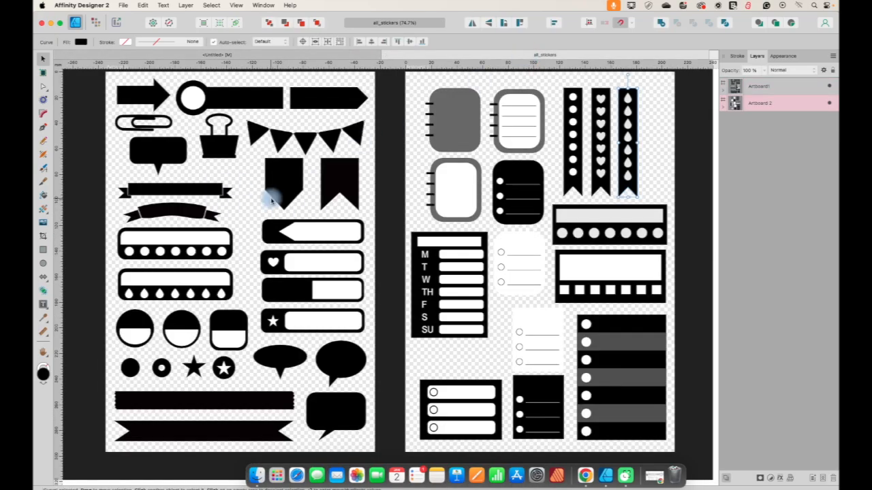
scroll(271, 199, down, 1)
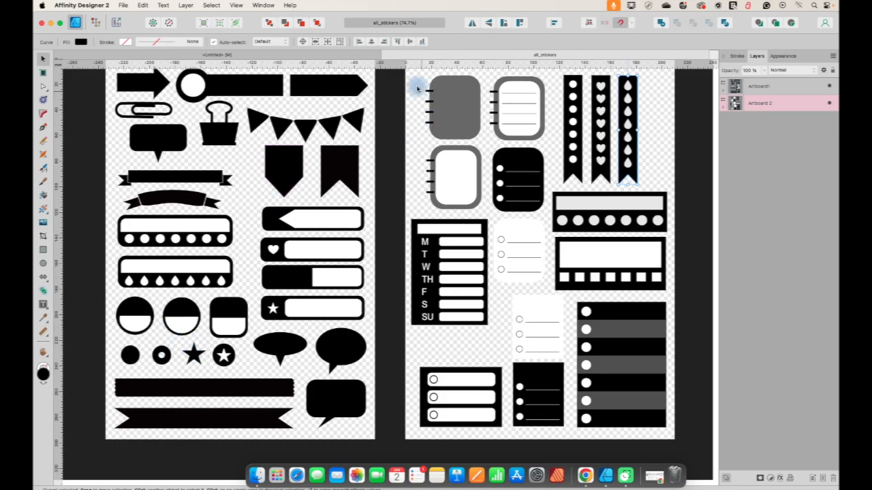
click(267, 56)
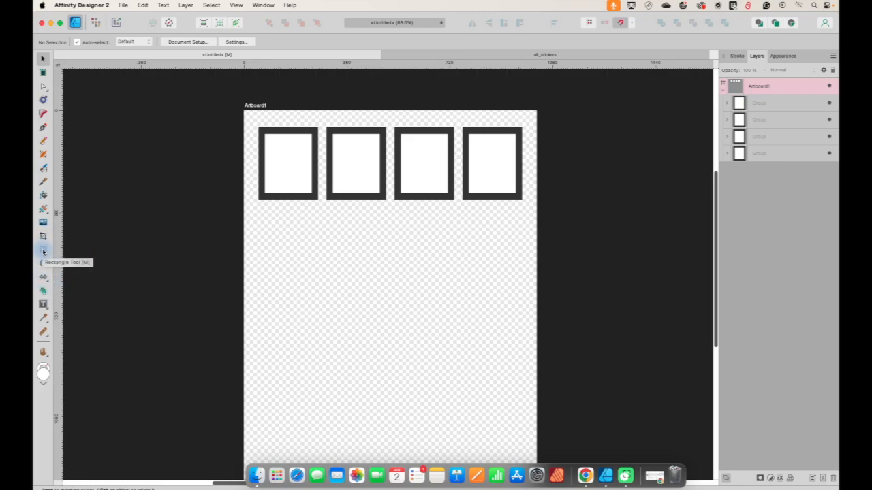
Draw a small white five-pointed star with the Star Tool below the first framed note
click(47, 284)
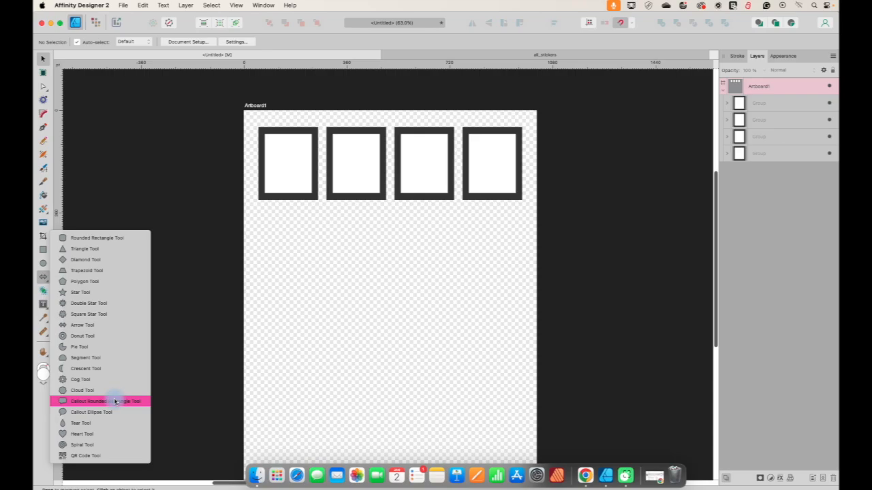
click(77, 293)
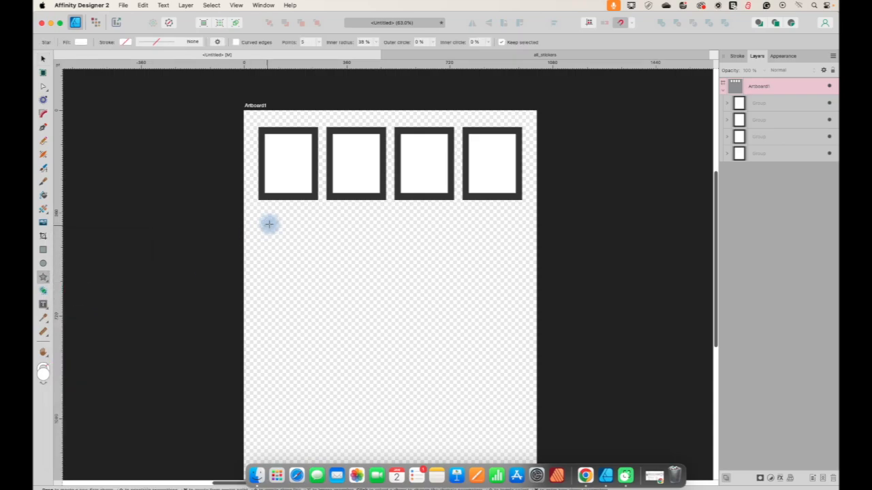
drag(269, 223, 307, 258)
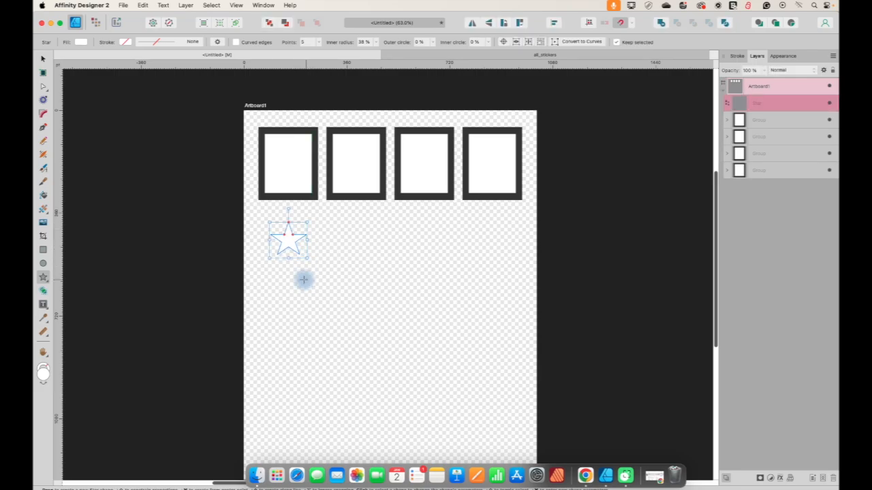
click(43, 60)
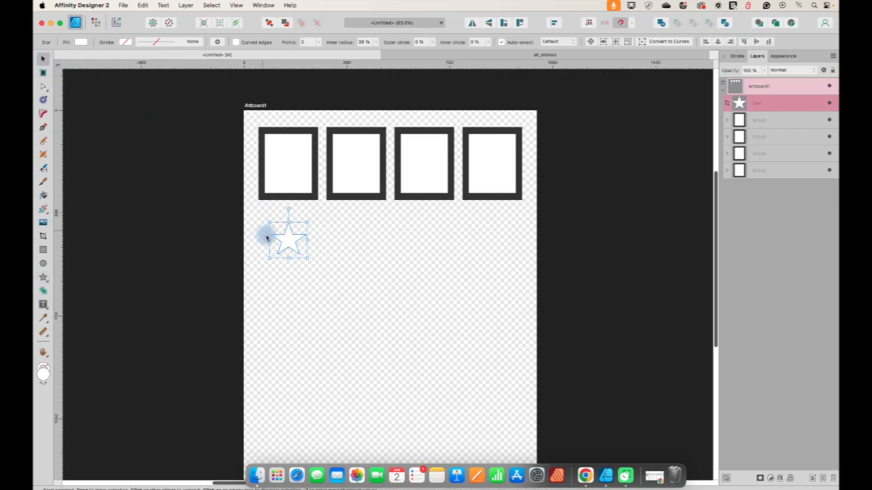
Move the star up closer to the first framed note and fill it with the recently used dark grey
mouse_move(282, 241)
mouse_down()
mouse_move(279, 231)
mouse_move(305, 257)
mouse_move(280, 242)
mouse_move(281, 233)
mouse_up()
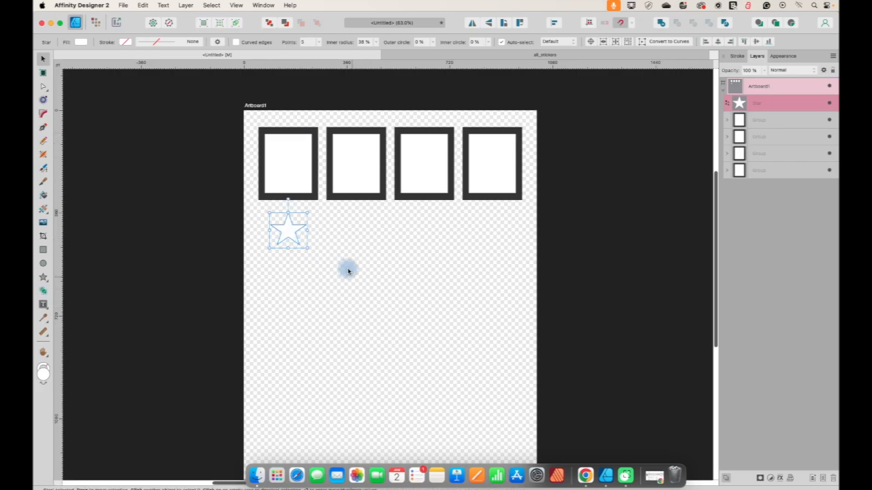
click(80, 43)
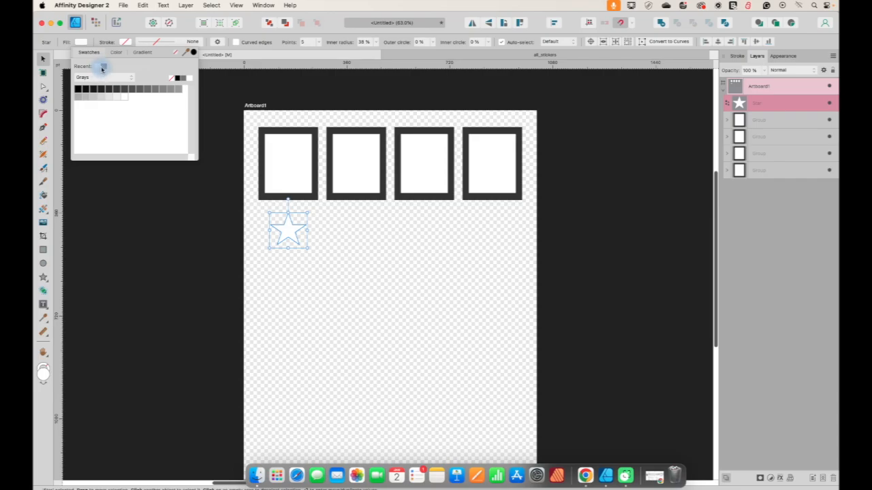
click(103, 69)
click(403, 291)
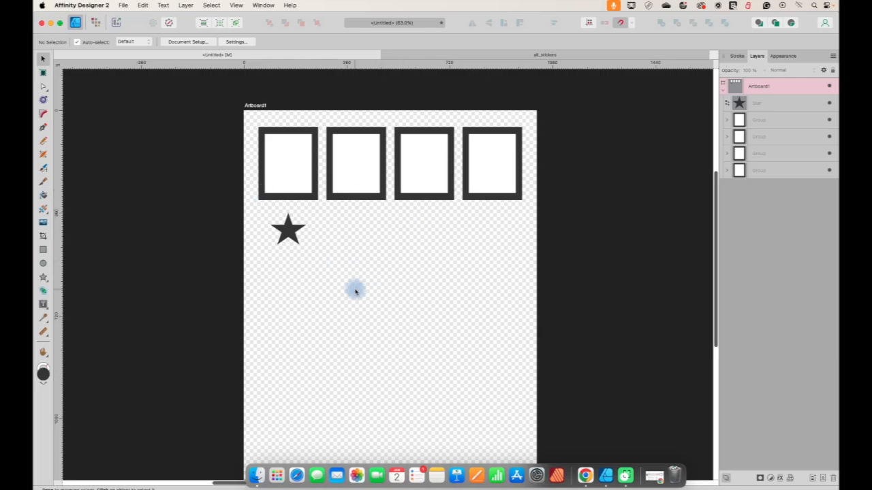
Draw a horizontal arrow to the right of the star with the Arrow Tool and remove the head from its left end
click(43, 280)
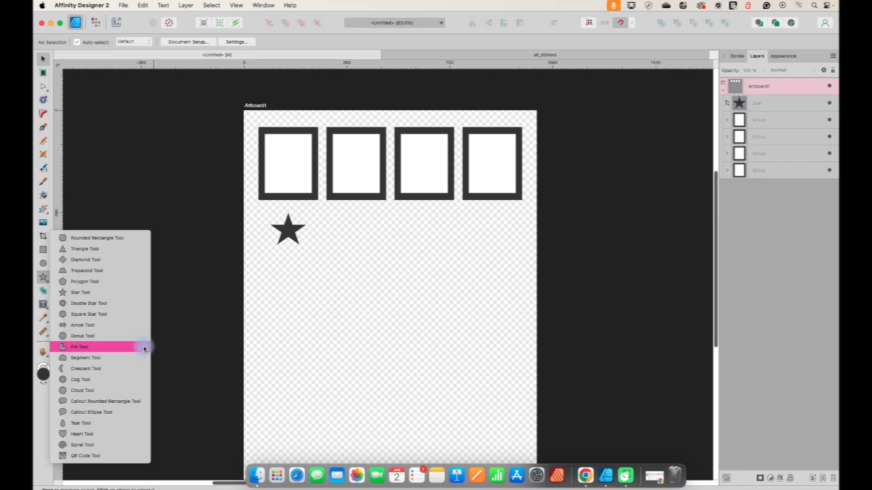
click(80, 327)
drag(343, 222, 445, 250)
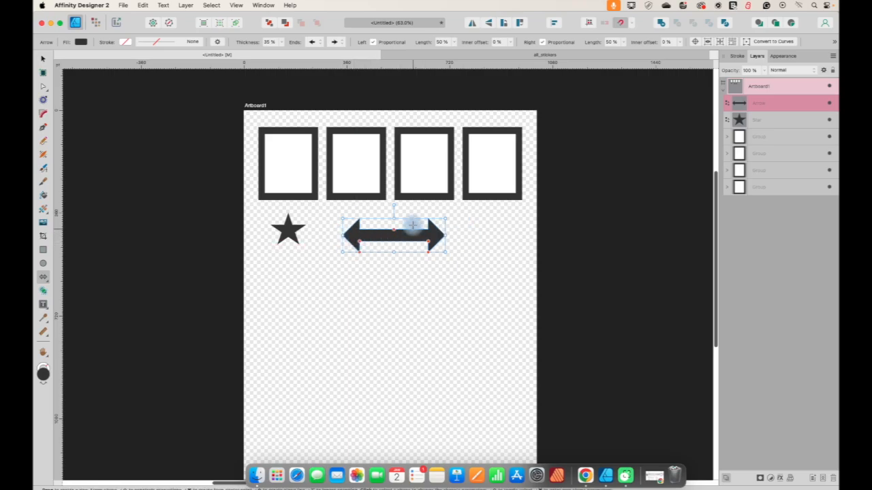
click(321, 43)
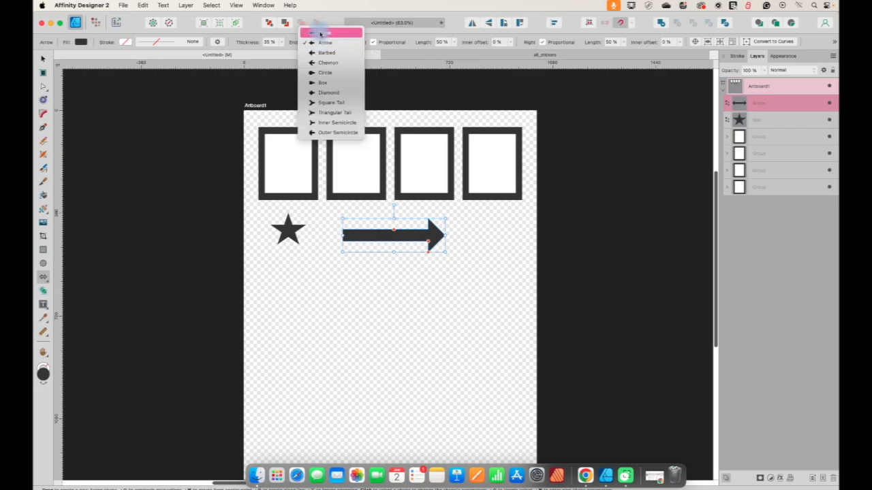
click(320, 33)
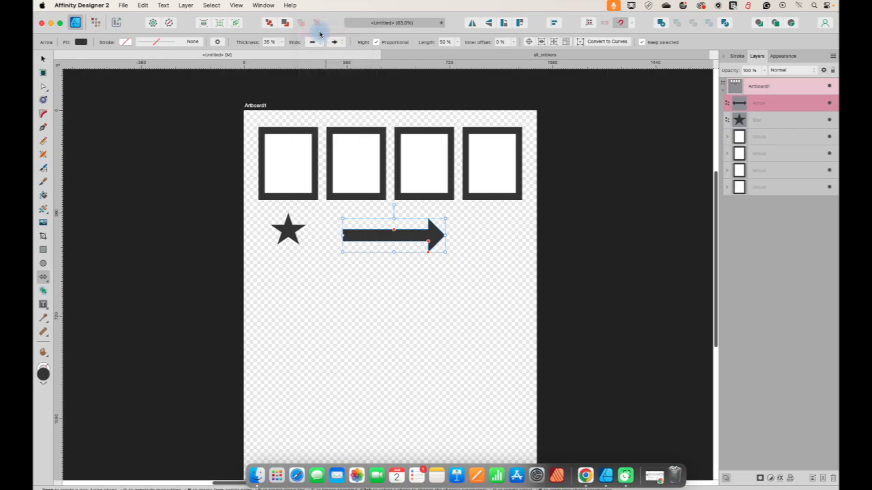
Thicken the arrow's shaft to 50% and lengthen its head to 100%
click(427, 241)
mouse_move(427, 241)
mouse_down()
mouse_move(408, 239)
mouse_move(430, 243)
mouse_up()
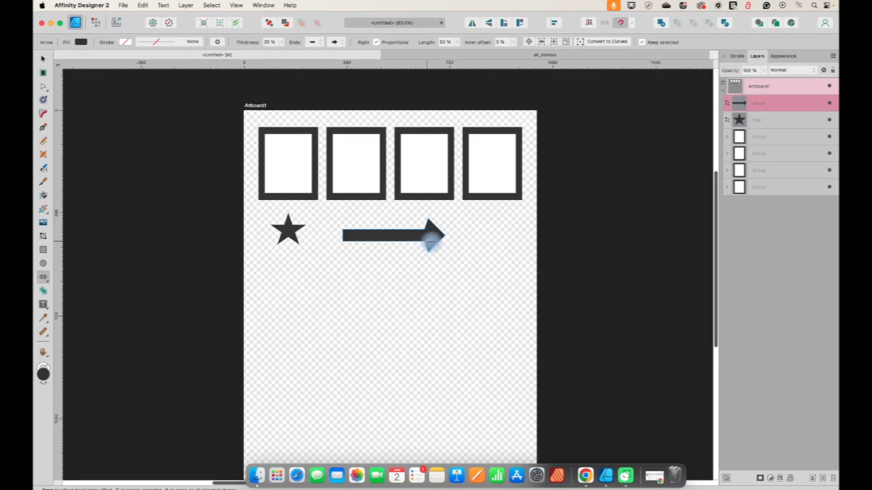
drag(431, 241, 432, 239)
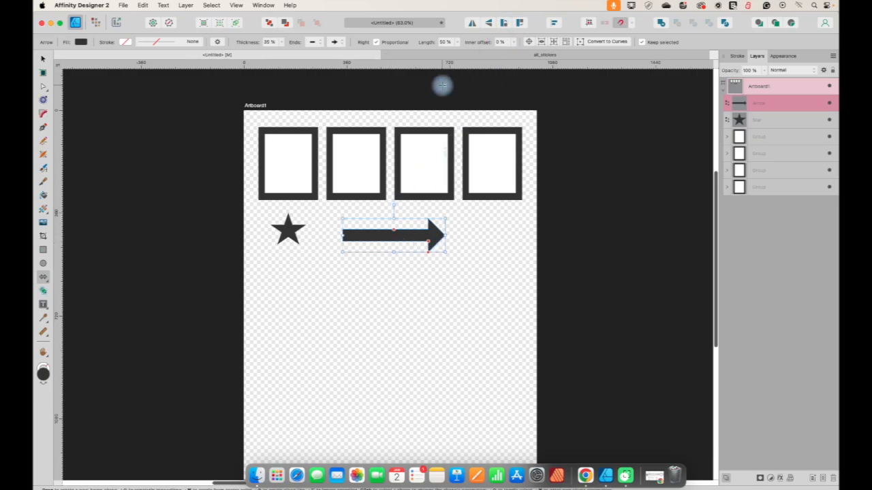
drag(396, 229, 396, 224)
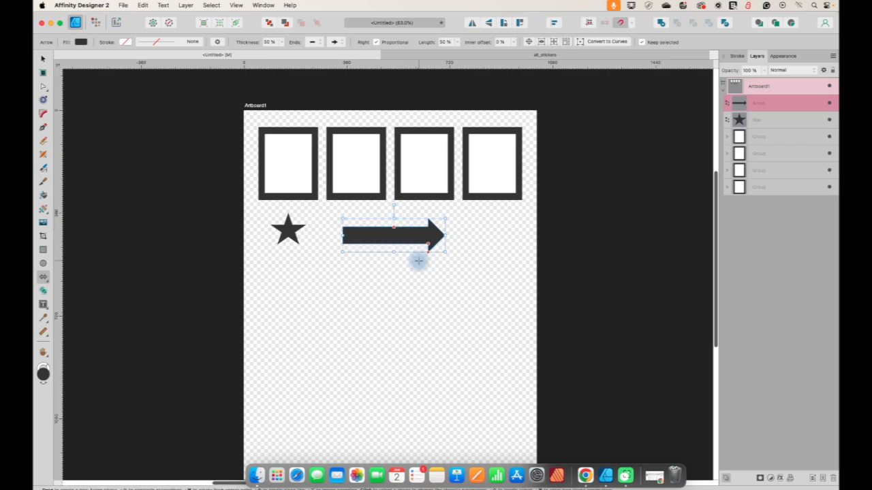
drag(428, 253, 409, 247)
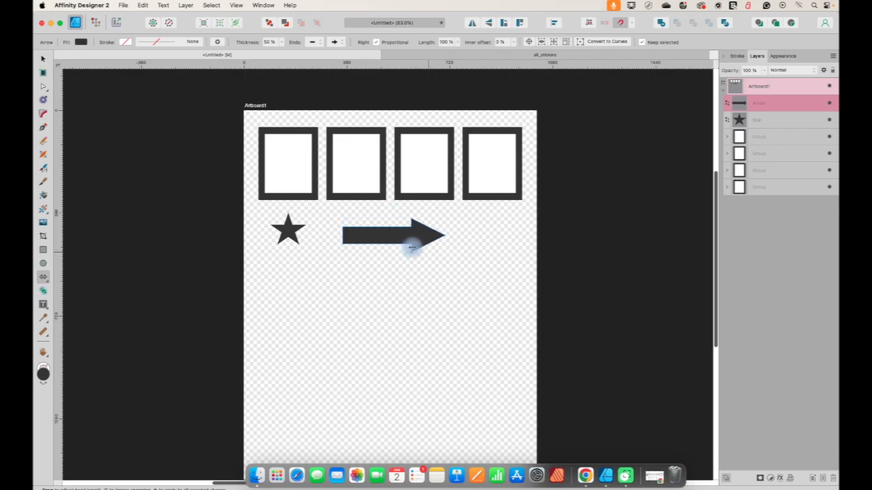
click(423, 269)
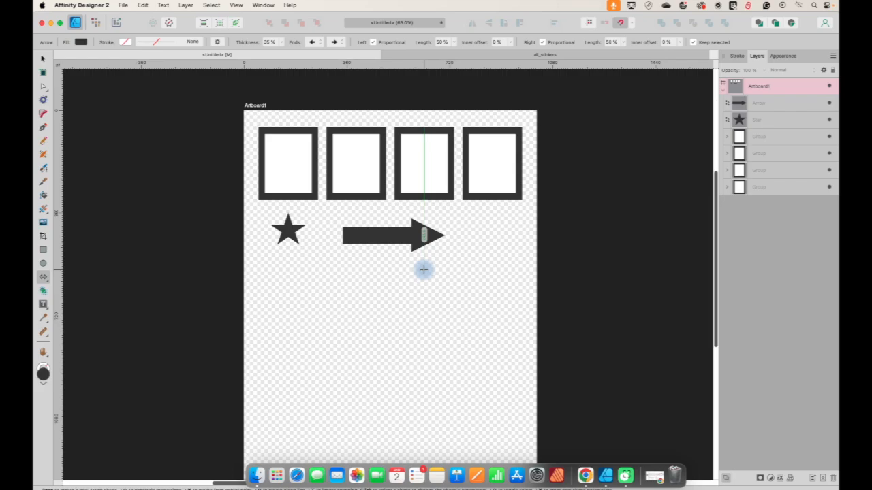
Shorten the arrow and move it beside the star, lining up its tail end with the second framed note's left edge
click(44, 60)
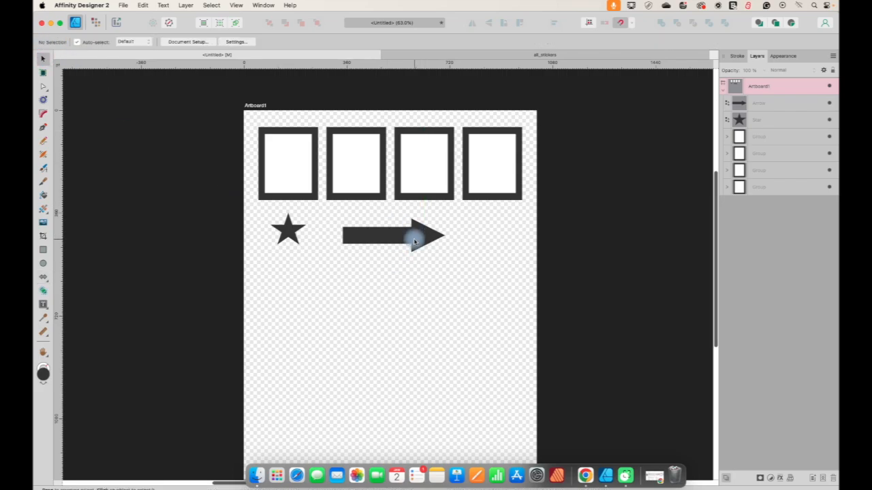
drag(414, 235, 366, 230)
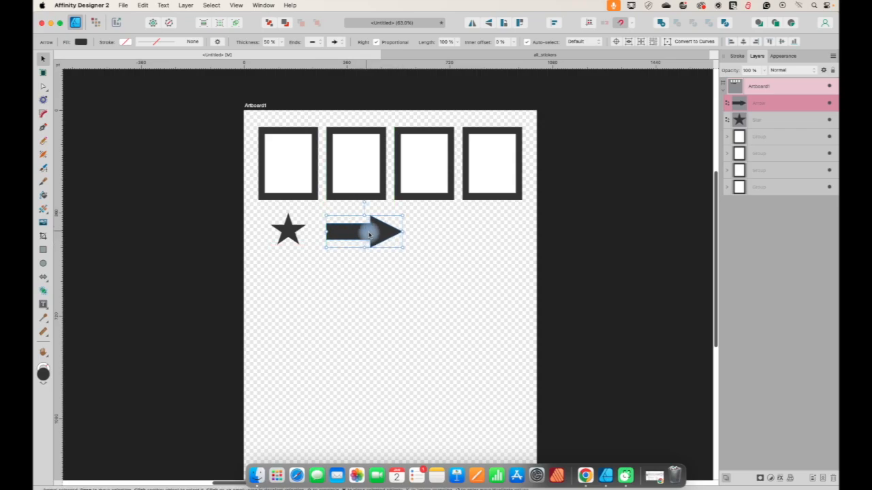
click(400, 265)
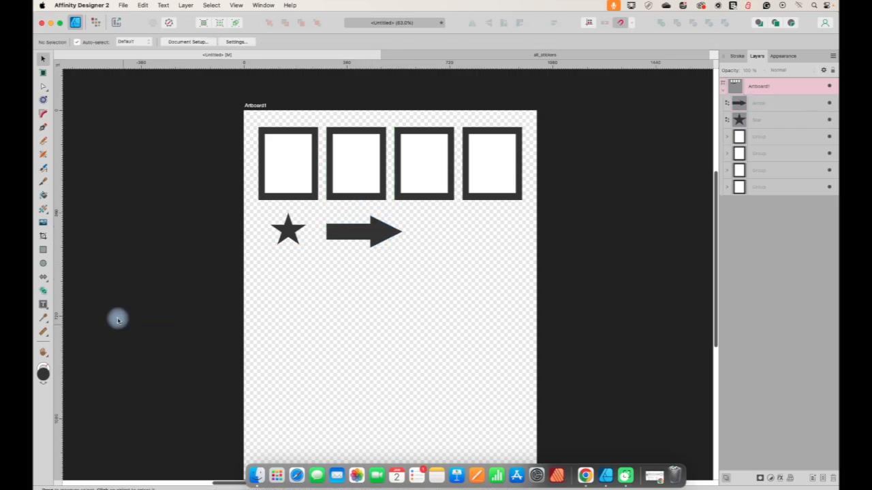
Draw a rounded rectangle callout to the right of the arrow, enlarge it slightly, and set its radius to 21% and tail height to 27%
click(46, 281)
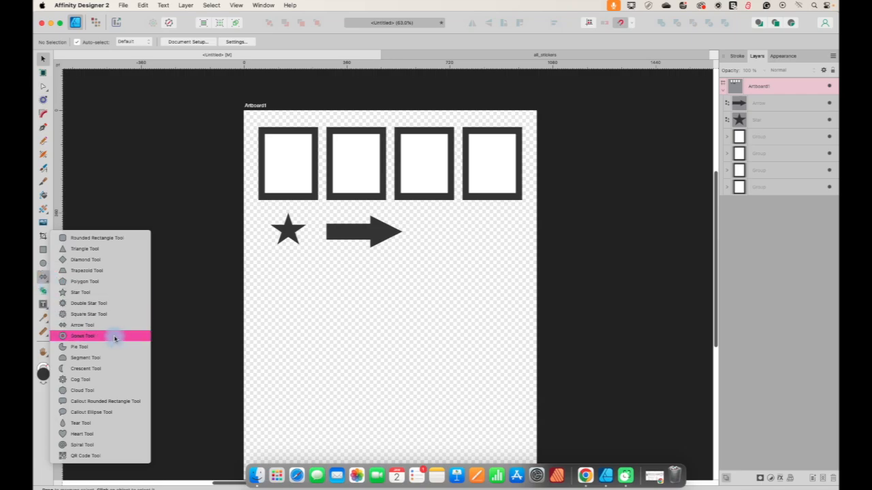
click(91, 403)
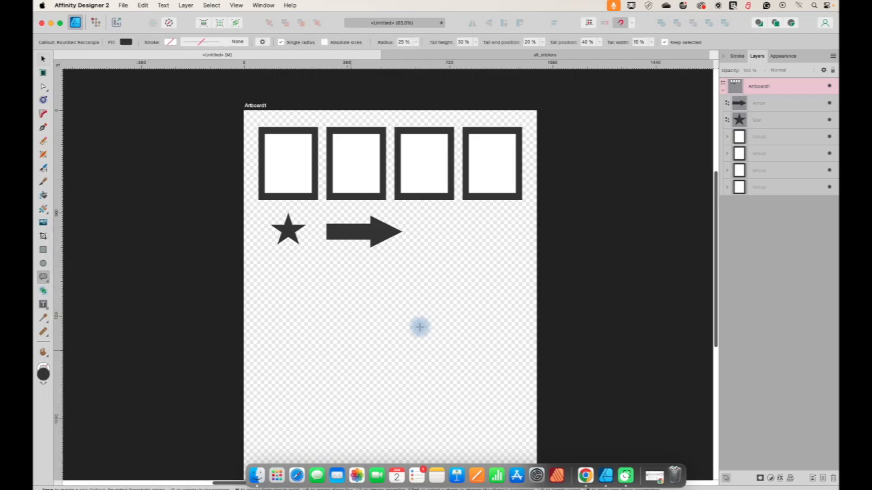
drag(428, 230, 441, 272)
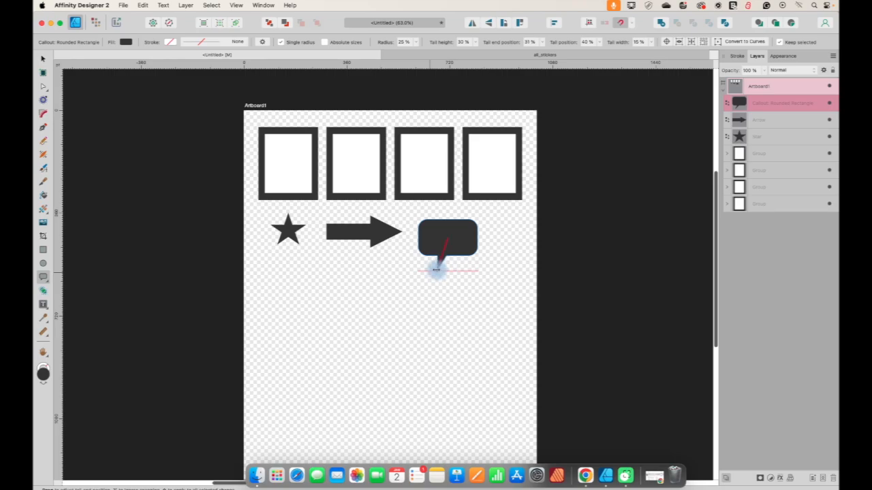
drag(434, 269, 436, 270)
drag(439, 253, 439, 259)
mouse_move(418, 220)
mouse_down()
mouse_move(435, 229)
mouse_move(412, 217)
mouse_up()
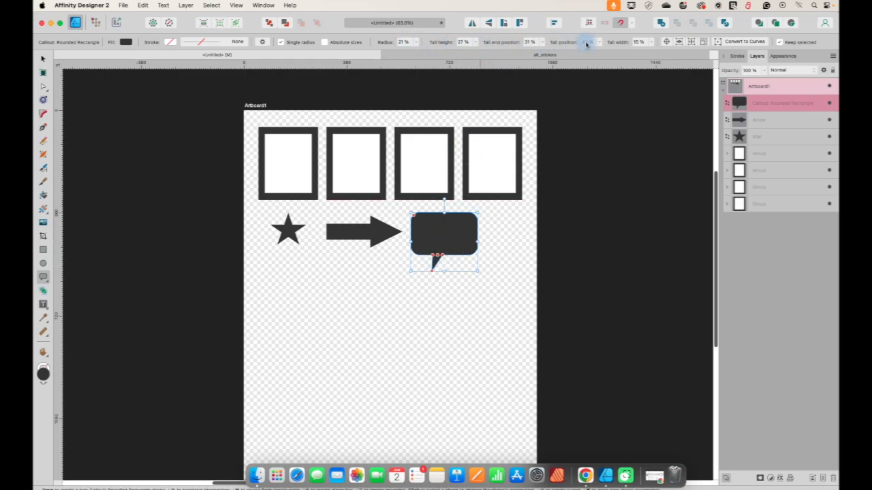
mouse_move(433, 271)
mouse_down()
mouse_move(447, 267)
mouse_move(433, 270)
mouse_up()
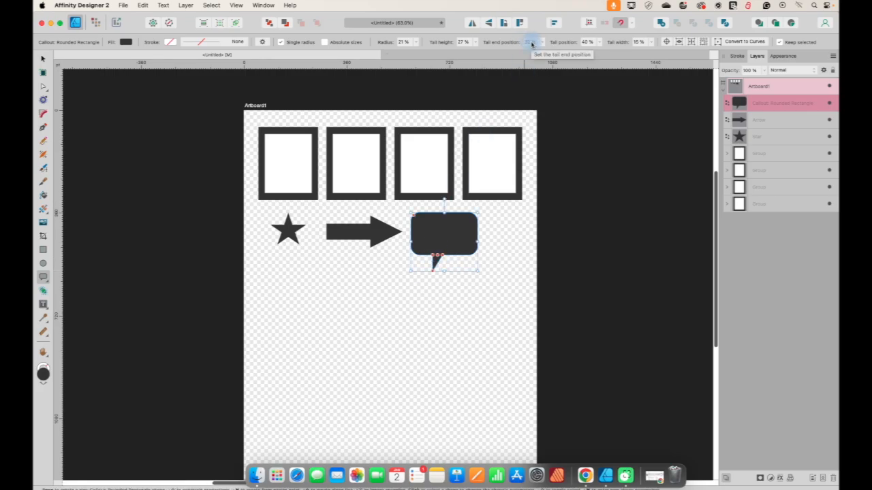
Set the callout's tail position to 50% and tail end position to 49%, and round its corners to a 50% radius
click(600, 43)
mouse_move(600, 54)
mouse_down()
mouse_move(592, 55)
mouse_move(611, 60)
mouse_up()
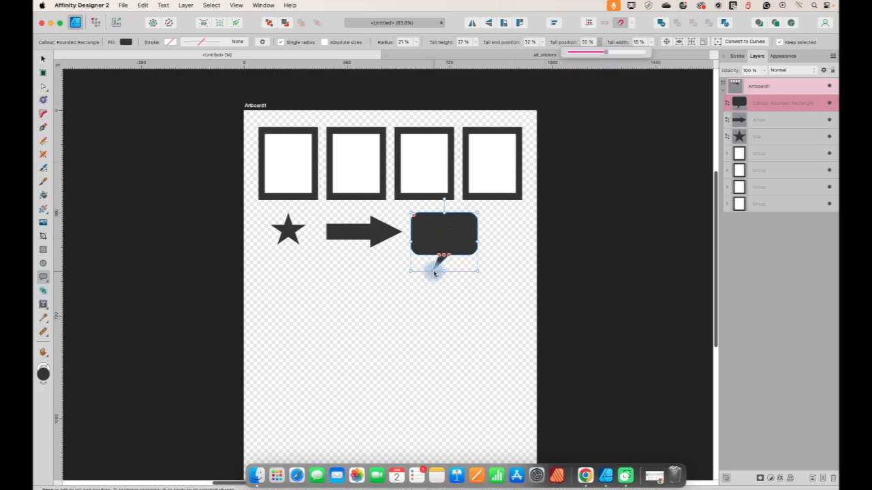
drag(433, 271, 444, 269)
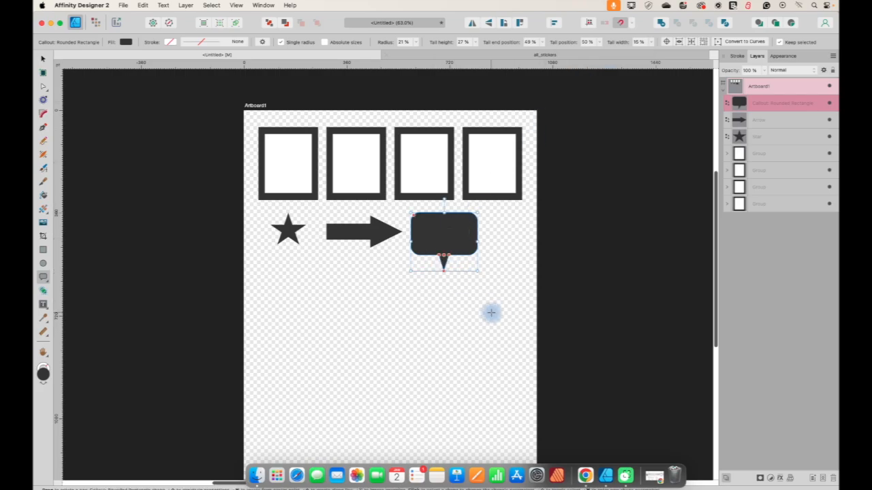
drag(413, 215, 428, 222)
click(417, 302)
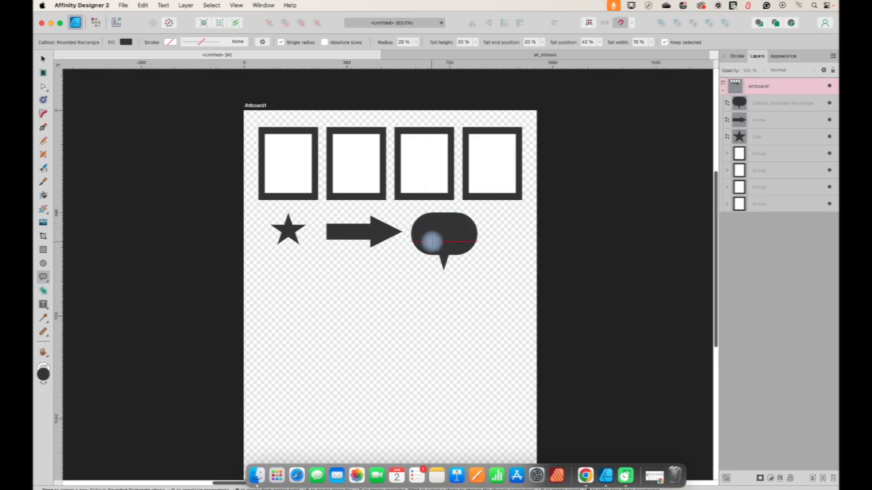
Narrow the rounded rectangle callout's tail width to 9%
click(650, 43)
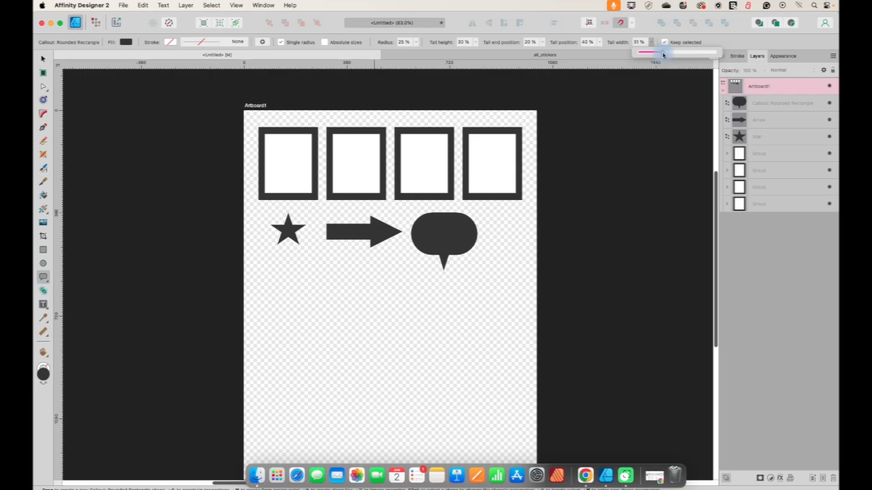
click(443, 230)
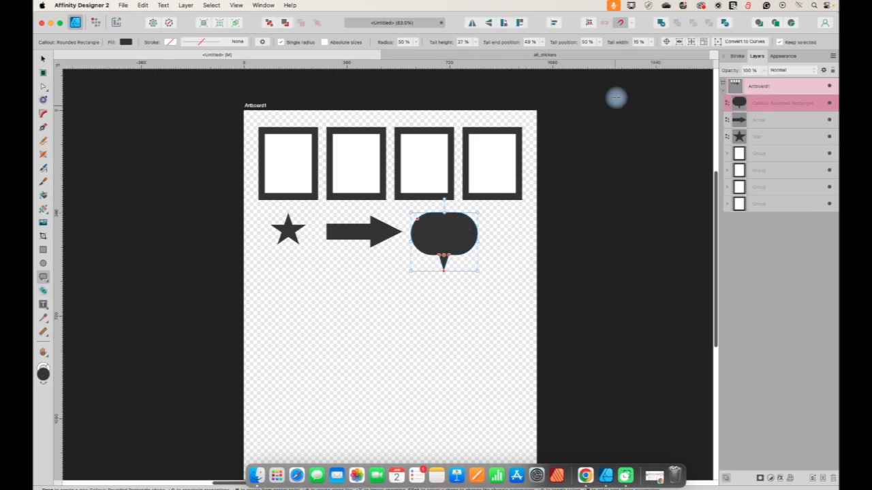
click(651, 43)
mouse_move(650, 57)
mouse_down()
mouse_move(660, 57)
mouse_move(651, 56)
mouse_up()
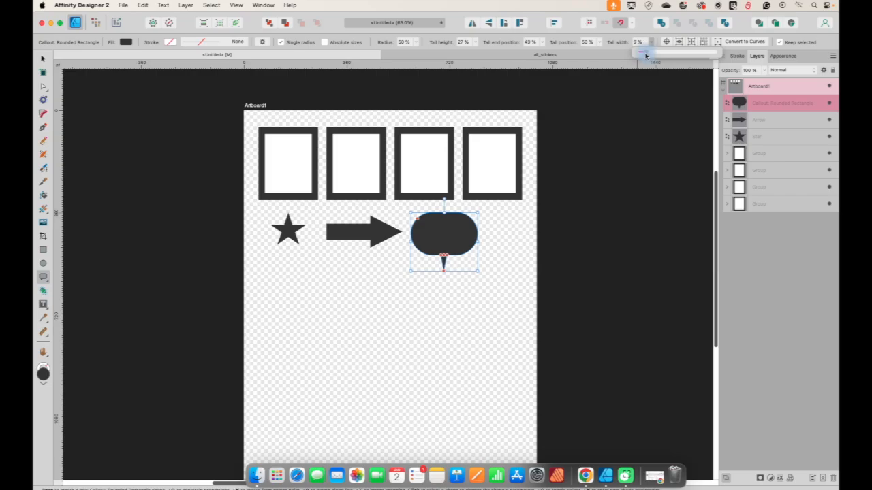
click(504, 221)
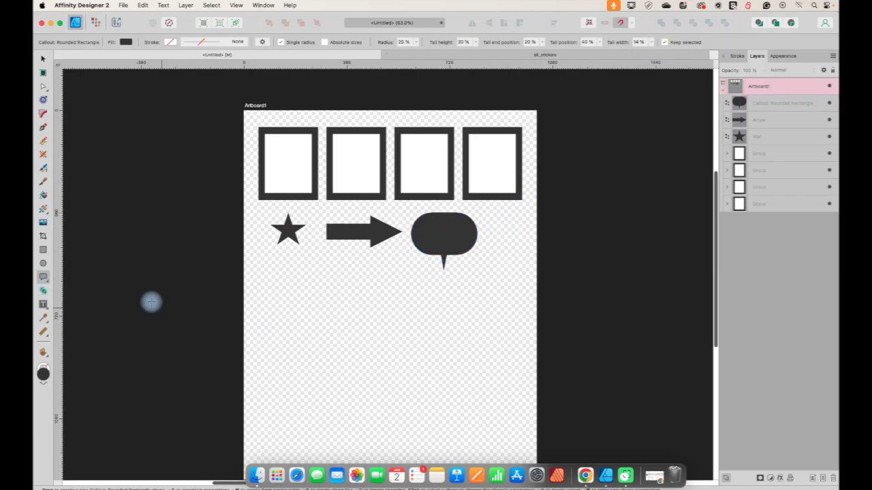
Draw an ellipse callout below the star with the Callout Ellipse Tool
click(45, 279)
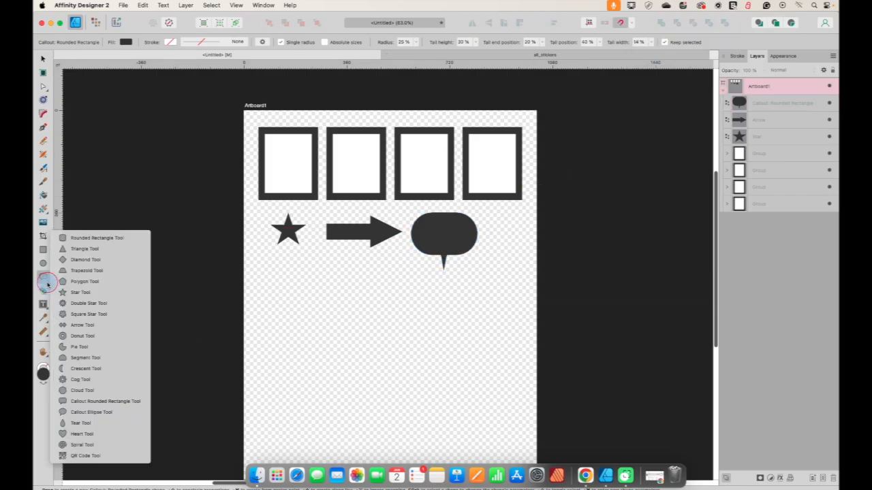
click(95, 412)
drag(287, 265, 340, 315)
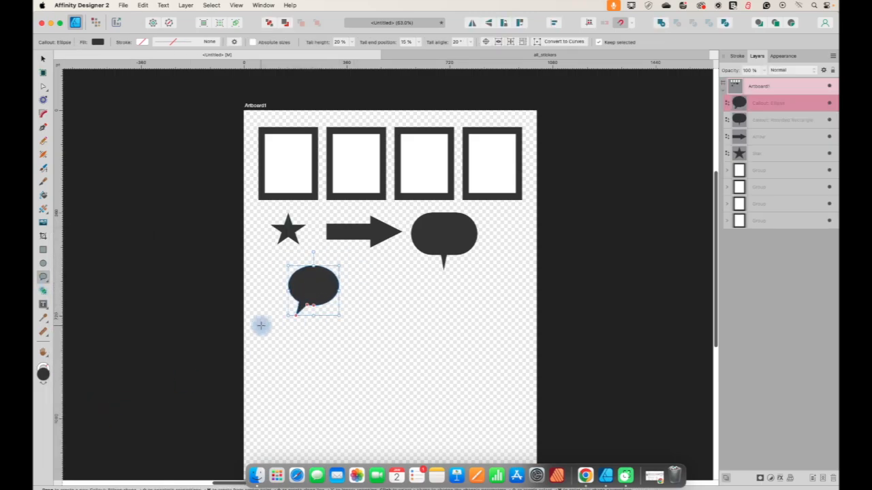
Reshape the rounded rectangle callout to a 19% radius, 27% tail end position, 45% tail position and 18% tail width
click(443, 248)
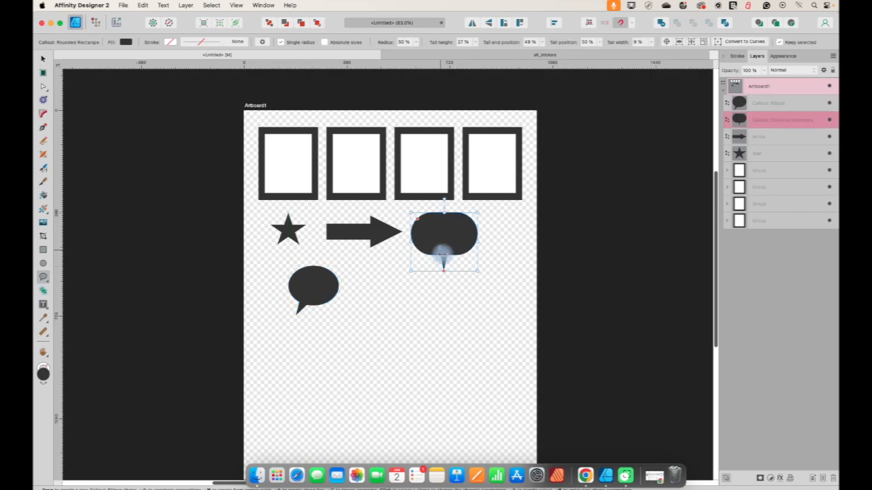
drag(445, 266, 413, 215)
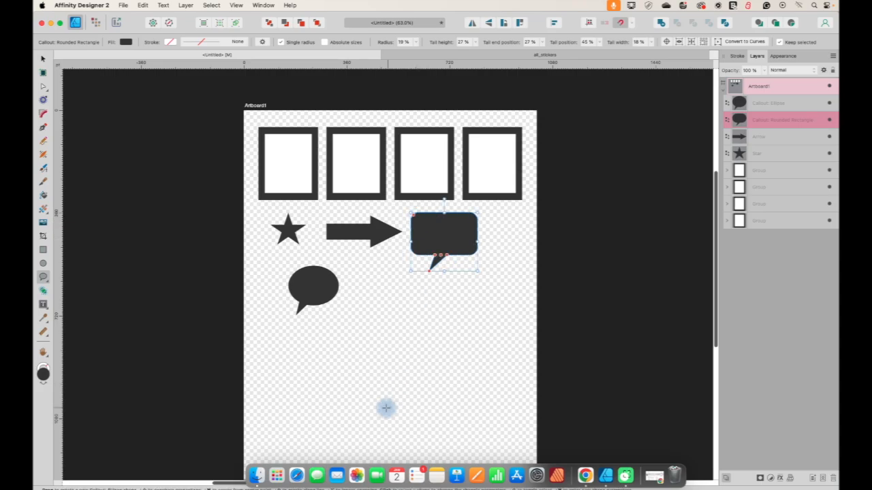
Reshape the ellipse callout into a narrower pin with its tail pointing straight down, and position it below the star
click(305, 286)
drag(299, 312, 277, 286)
click(43, 58)
click(372, 294)
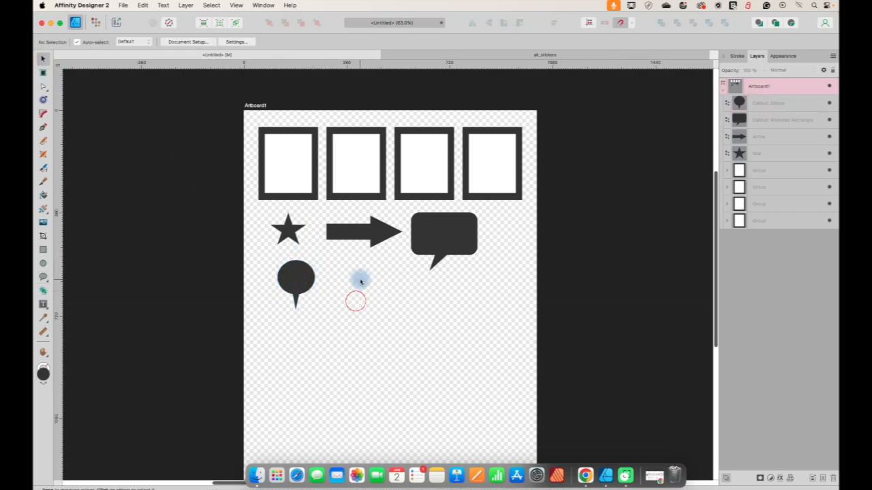
Draw a small ellipse inside the pin-shaped callout and fill it with white
click(43, 264)
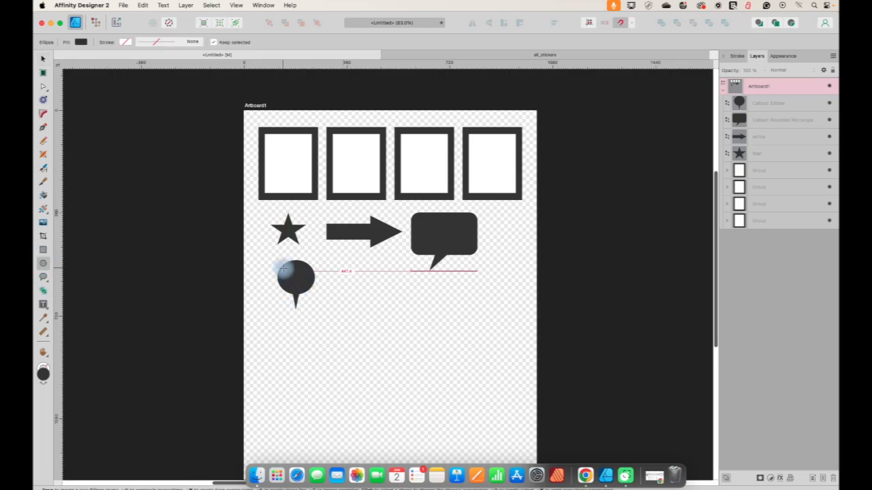
drag(284, 271, 310, 293)
click(81, 43)
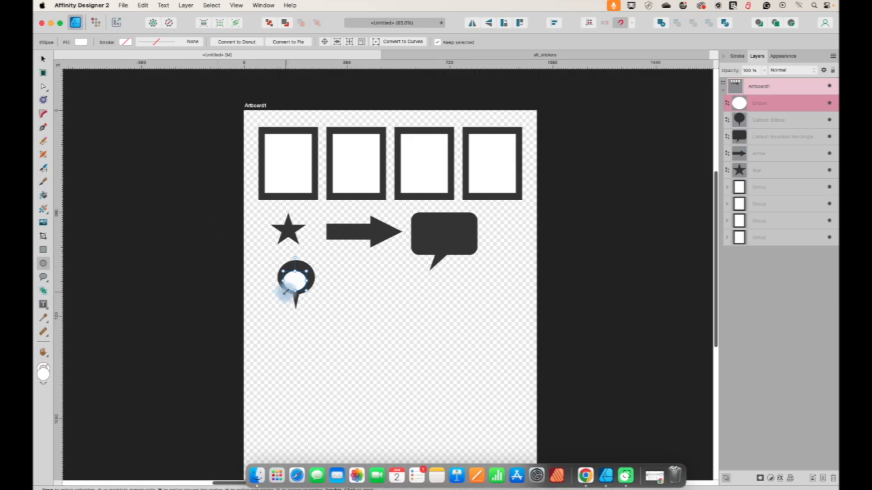
click(44, 60)
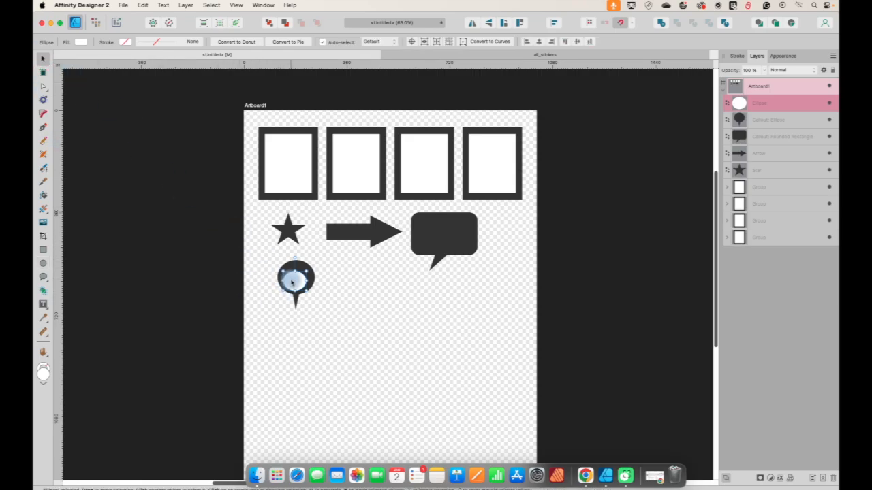
Turn off snapping, then reposition and widen the white ellipse to leave an even dark border inside the pin's head
mouse_move(293, 279)
mouse_down()
mouse_move(295, 290)
mouse_move(279, 278)
mouse_move(307, 278)
mouse_up()
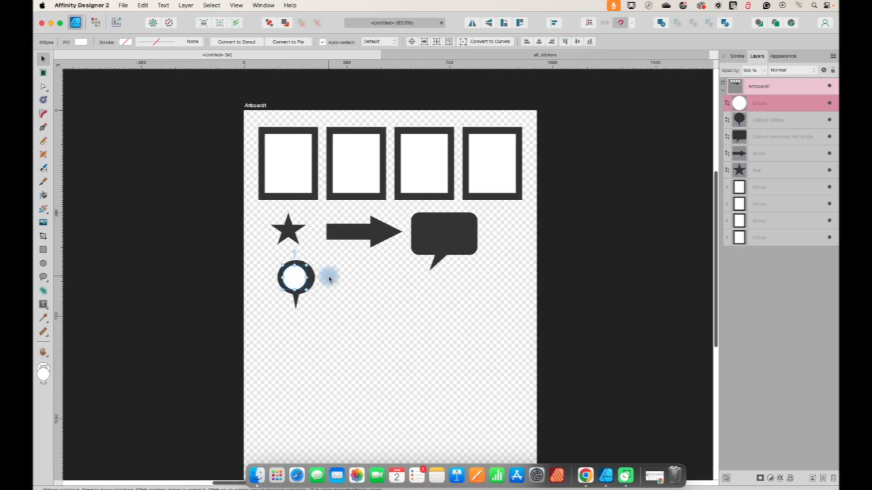
click(622, 26)
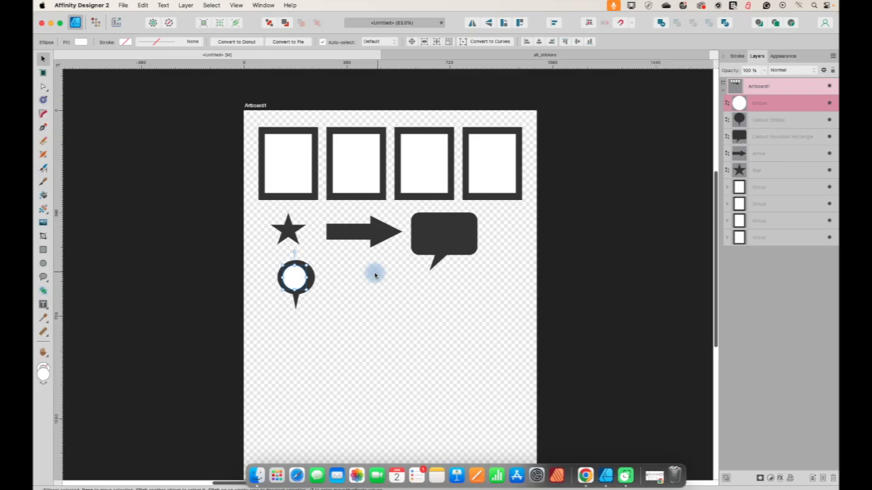
drag(310, 278, 312, 277)
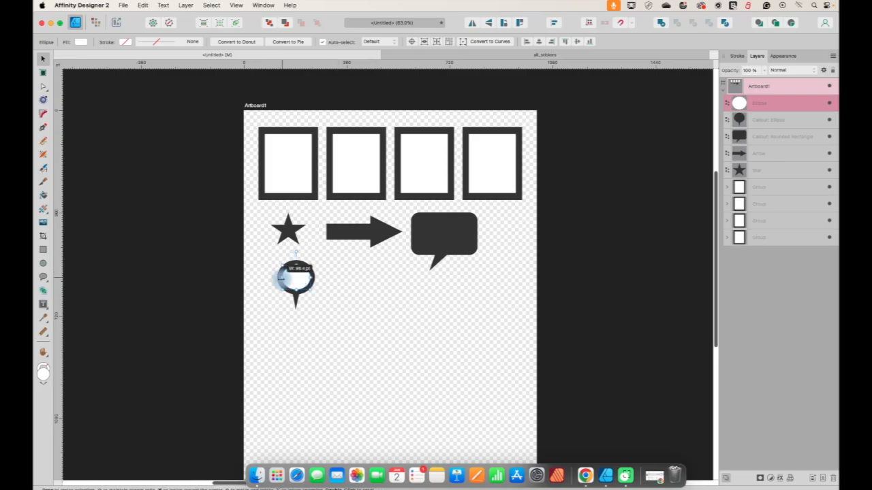
click(355, 297)
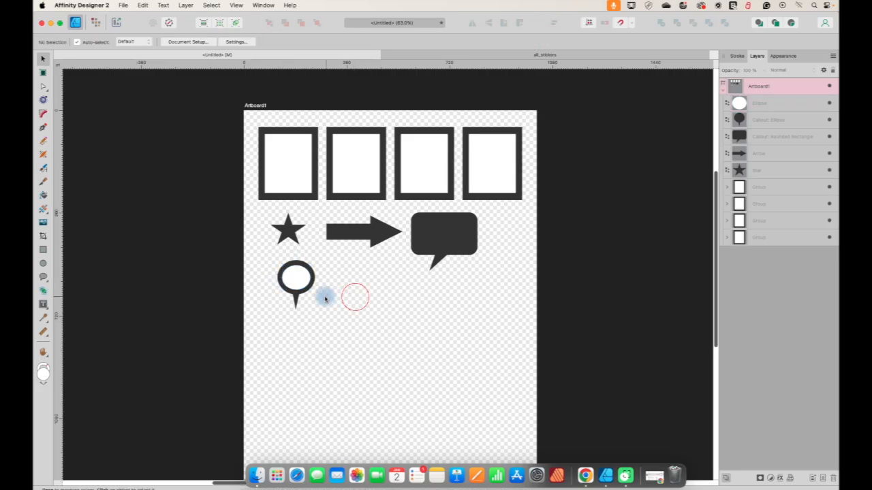
Select the white ellipse and the pin callout and align their centres horizontally within the selection bounds
drag(270, 257, 344, 330)
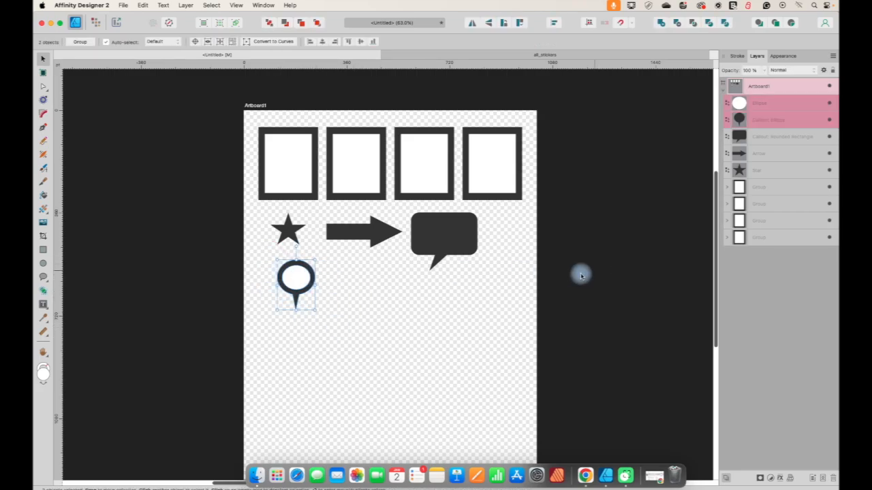
click(553, 24)
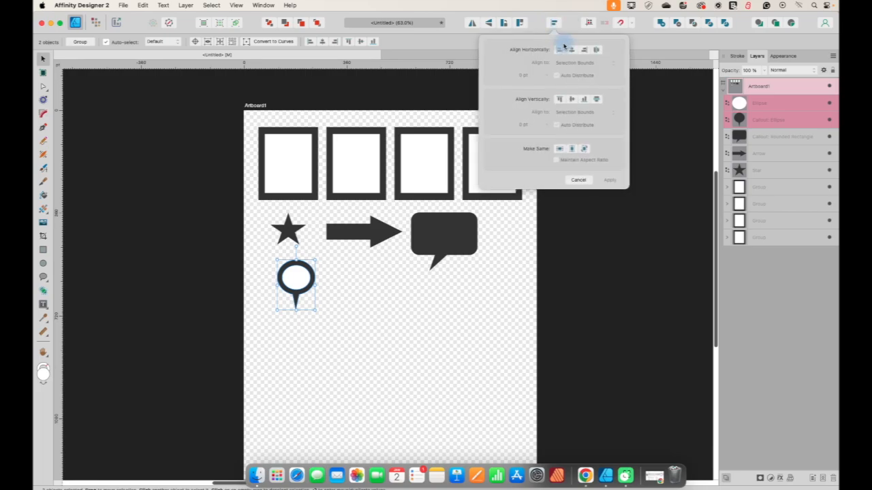
click(572, 50)
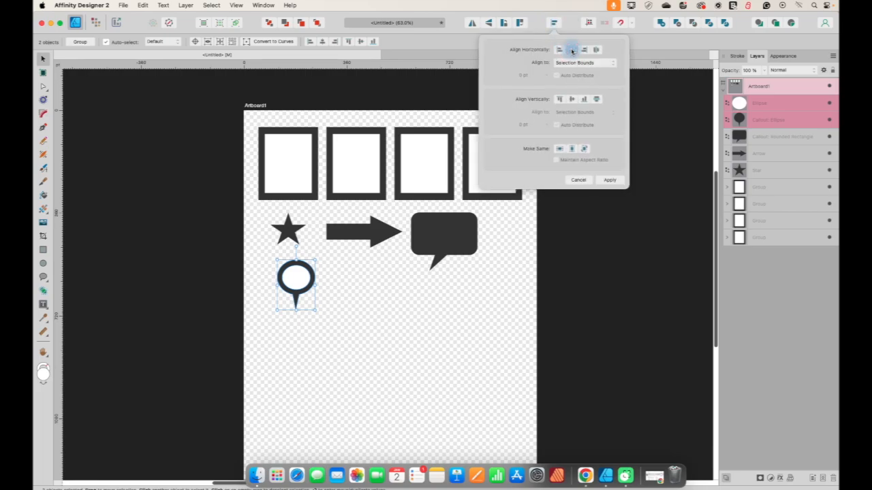
click(572, 100)
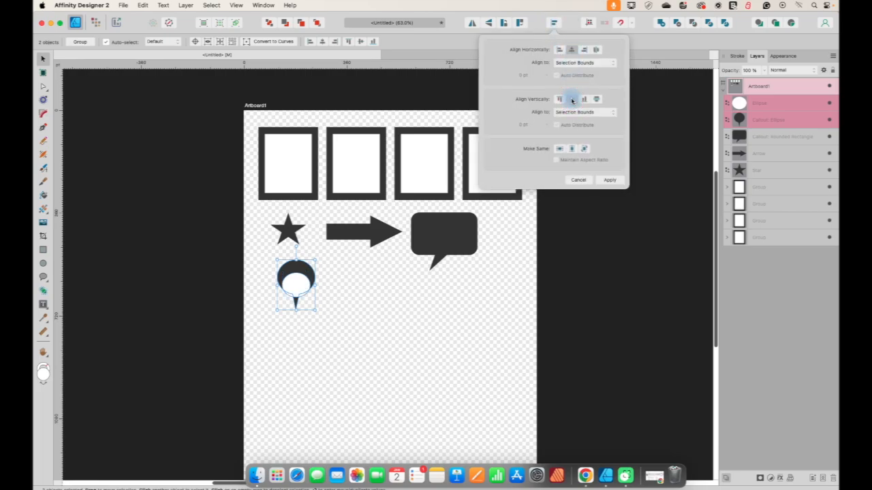
click(573, 100)
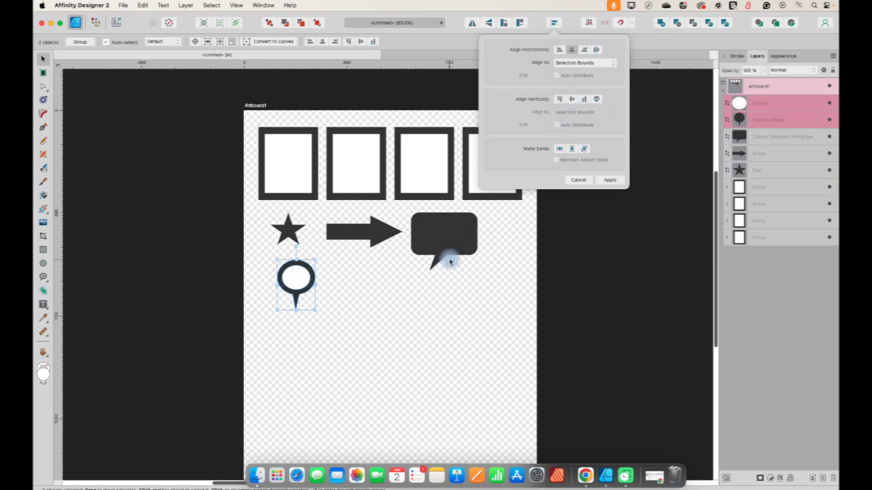
click(612, 181)
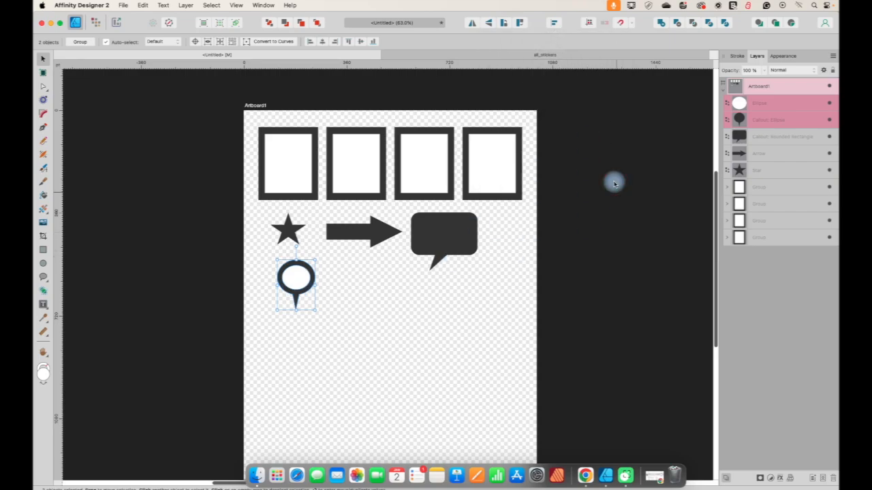
click(361, 328)
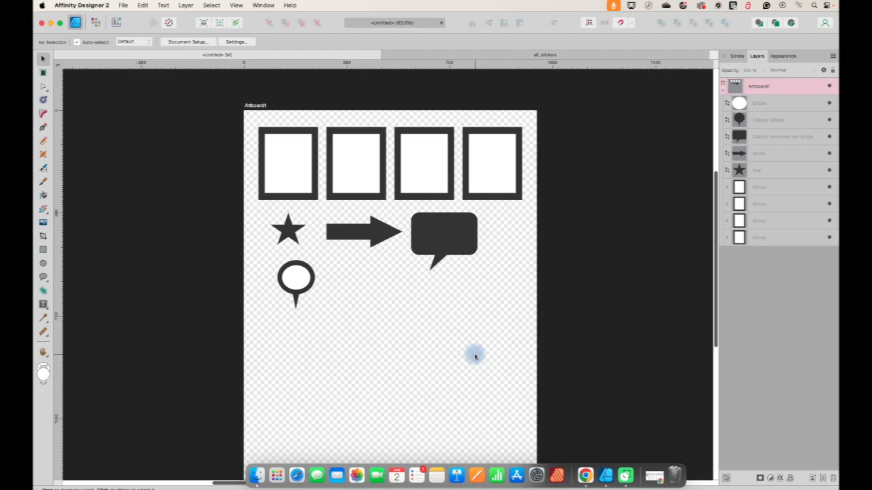
Consult the all_stickers document for reference, and draw a white rectangle in the sticker document below the arrow
click(532, 56)
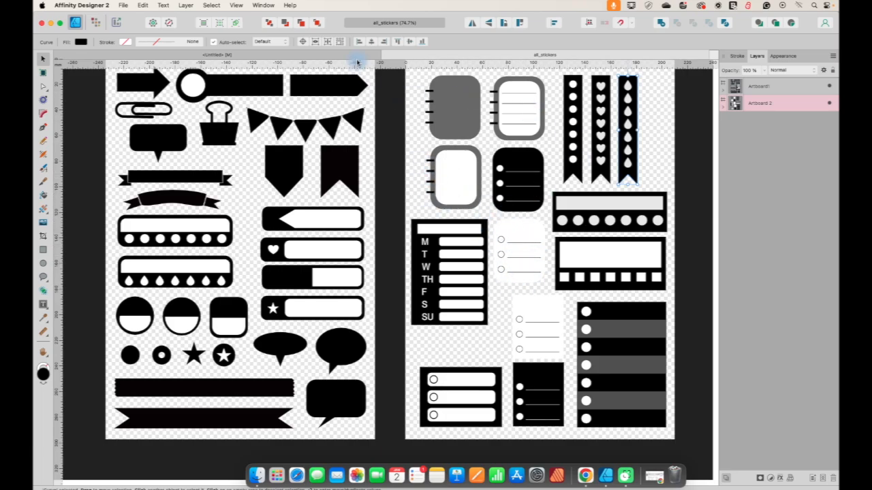
click(309, 56)
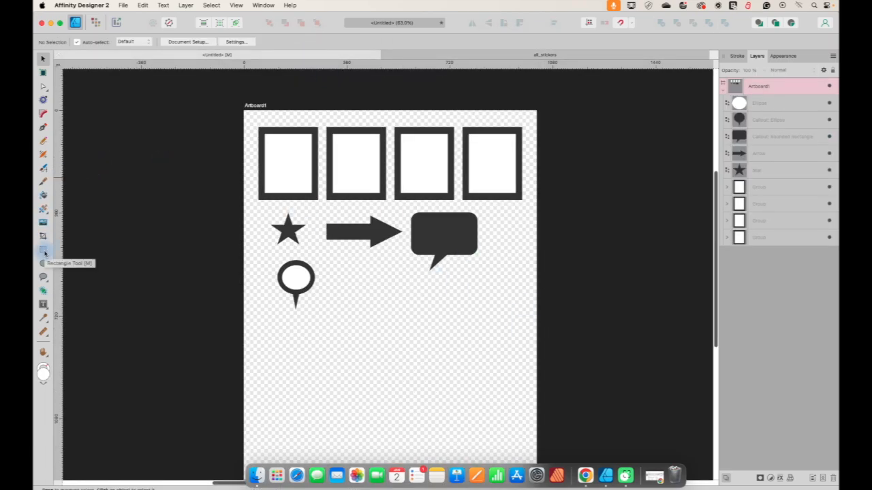
click(45, 278)
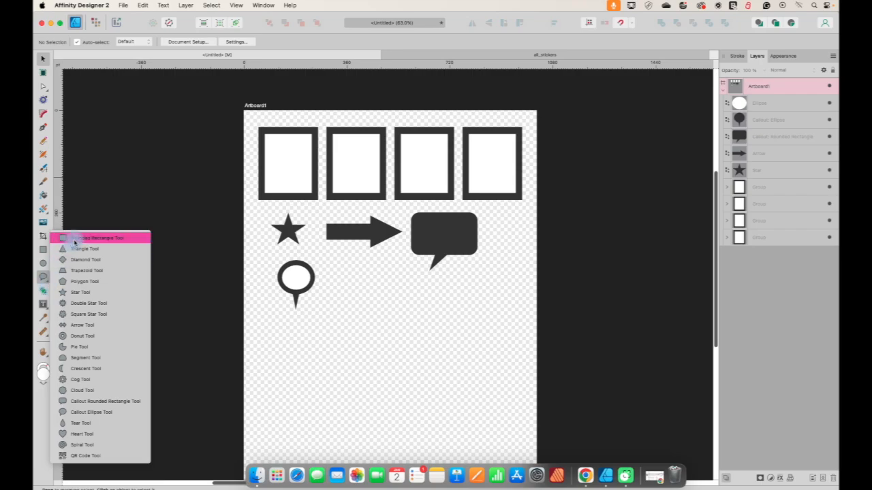
click(43, 249)
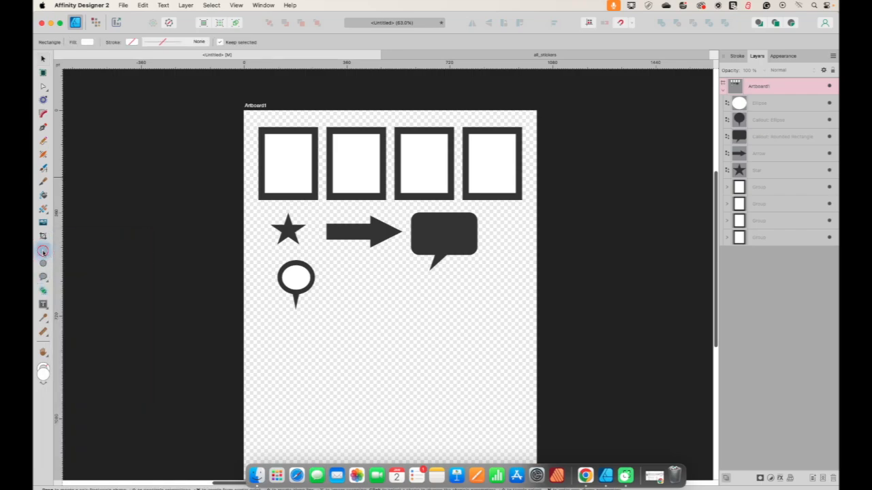
drag(343, 280, 423, 375)
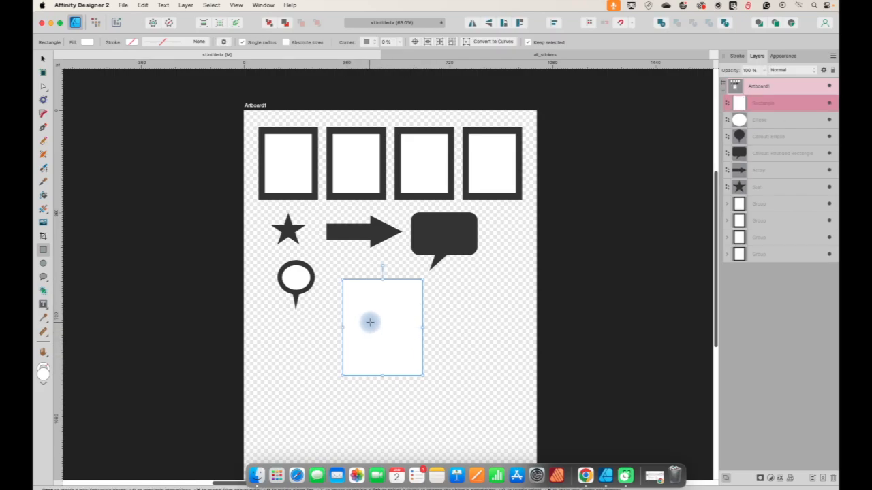
Give the white rectangle rounded corners with a 14% radius and move it below the speech bubble
click(371, 43)
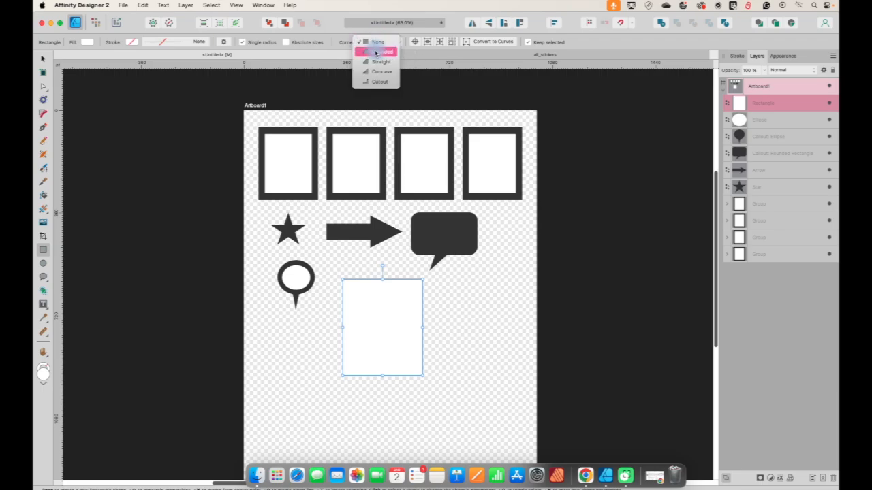
click(375, 53)
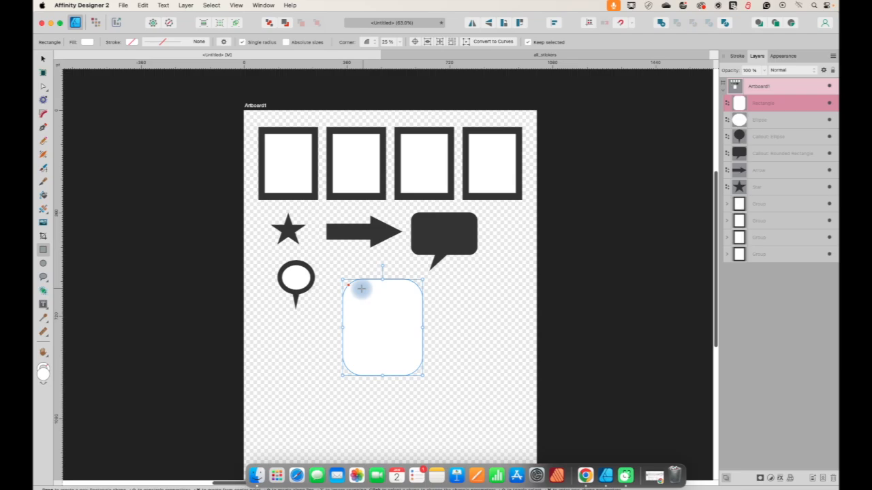
mouse_move(349, 286)
mouse_down()
mouse_move(352, 294)
mouse_move(346, 284)
mouse_up()
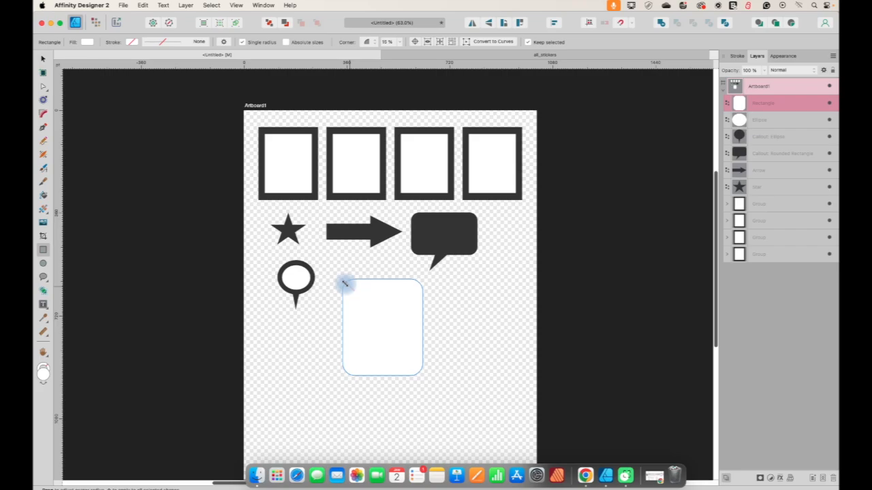
drag(345, 284, 344, 284)
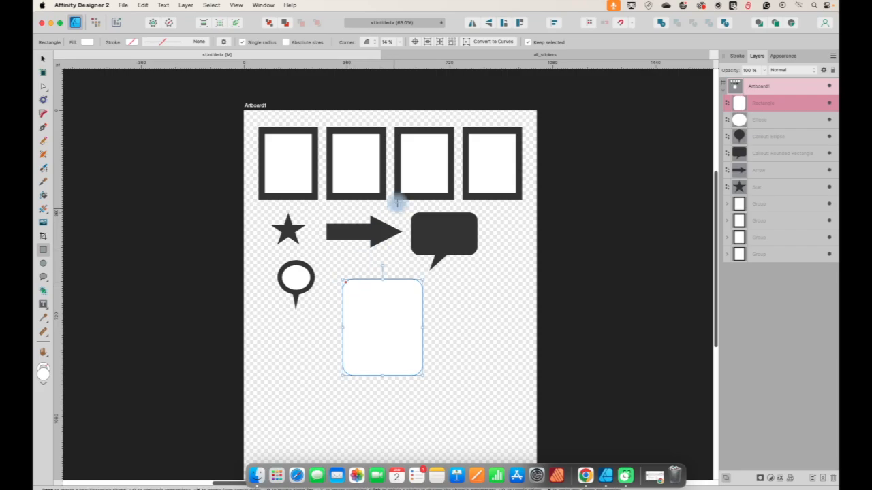
click(400, 42)
drag(398, 53, 400, 56)
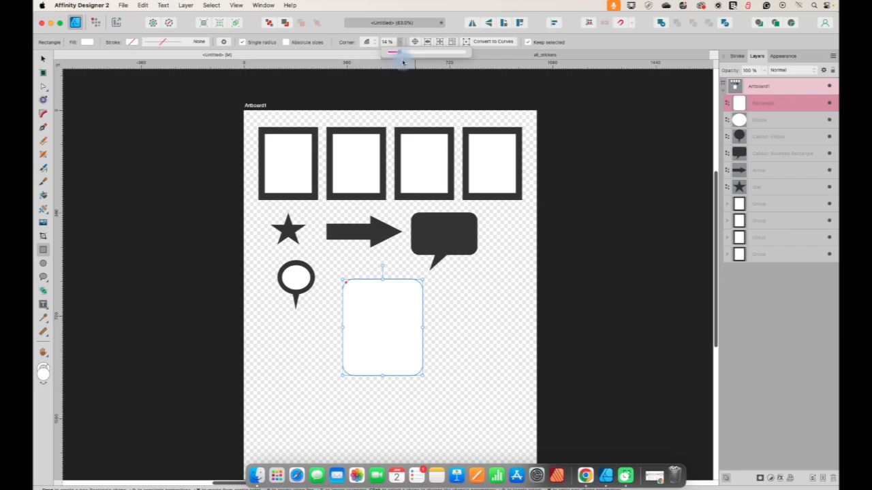
click(42, 58)
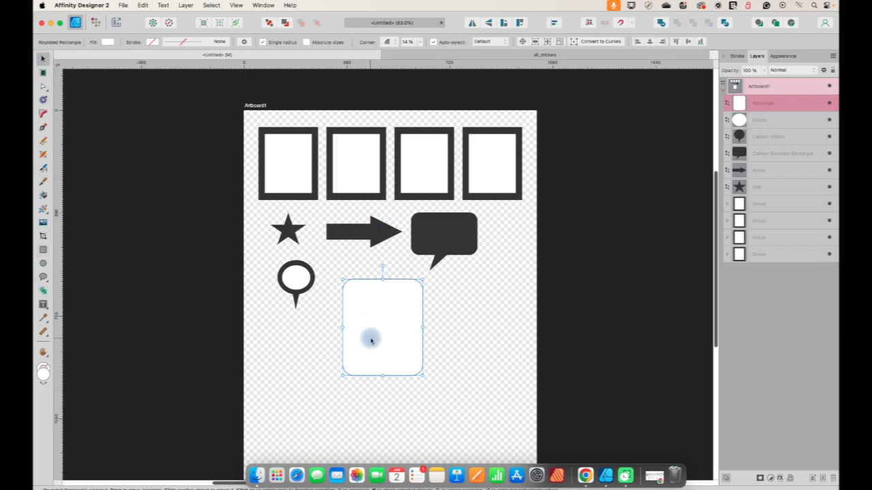
drag(370, 340, 399, 344)
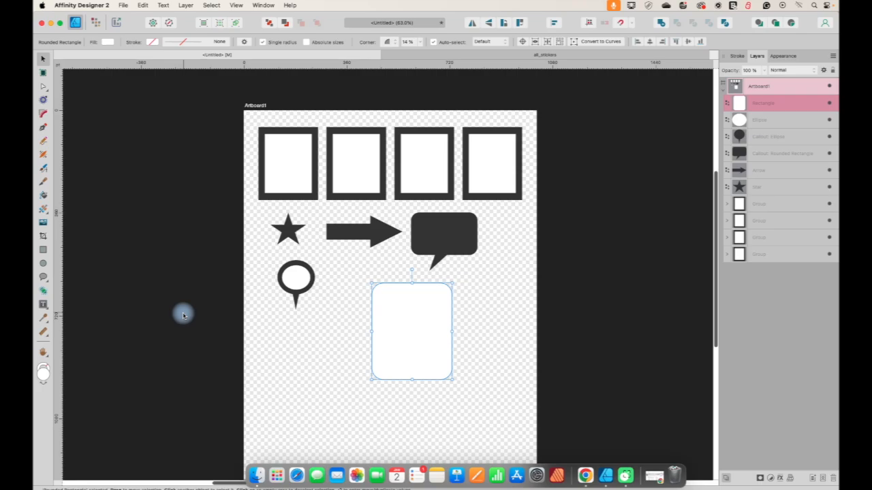
Draw a small white circle about 39 pt in diameter between the pin and the rounded rectangle
click(43, 264)
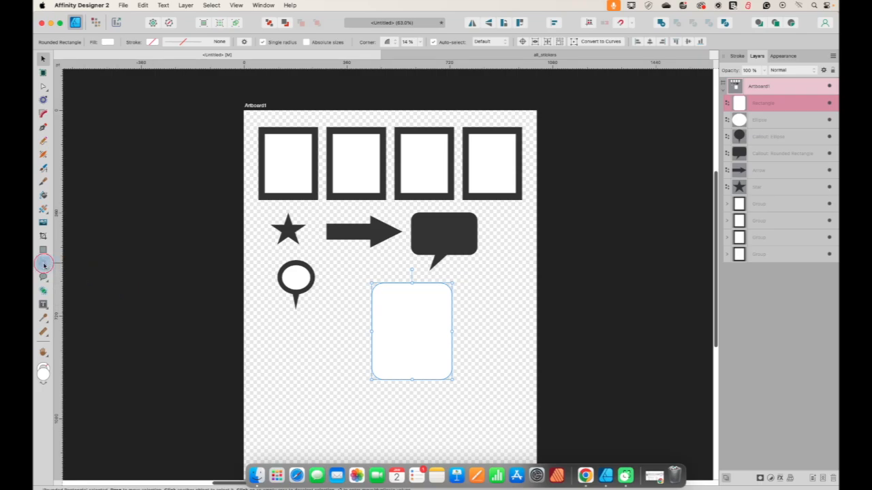
drag(334, 320, 343, 329)
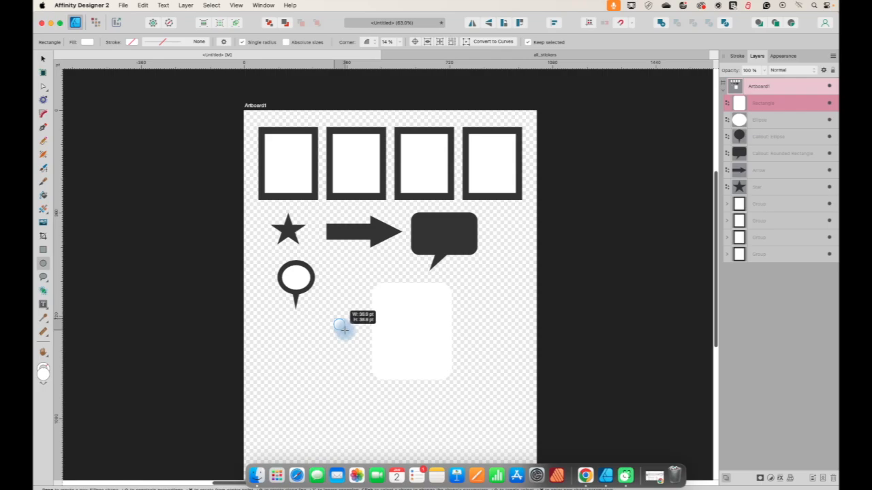
drag(343, 329, 342, 329)
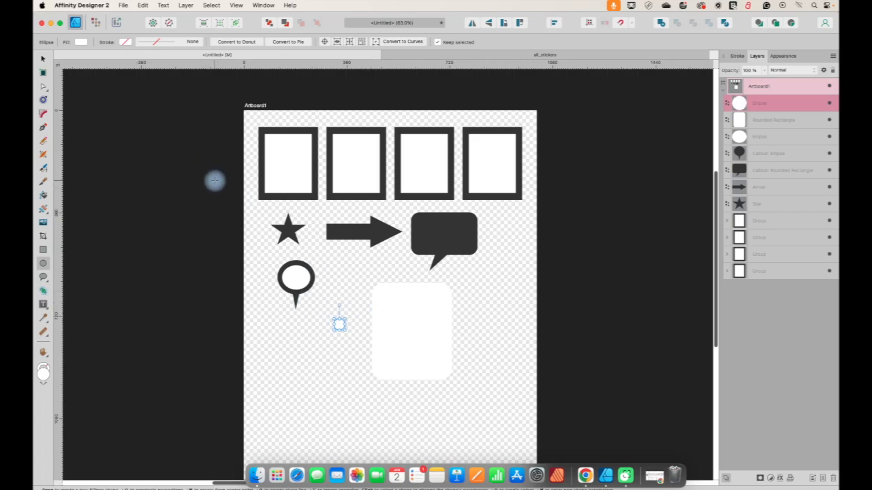
Give the small circle a dark gray 4 pt stroke and place it on the rounded rectangle's upper left area
click(125, 42)
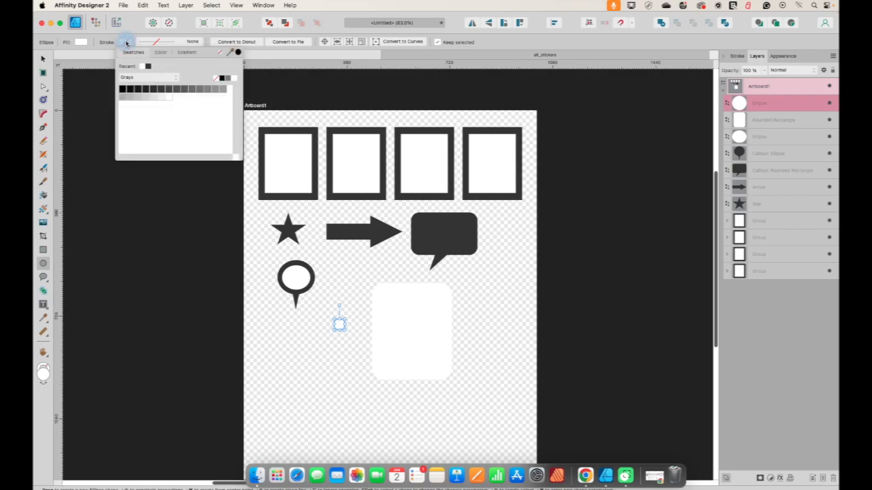
click(149, 66)
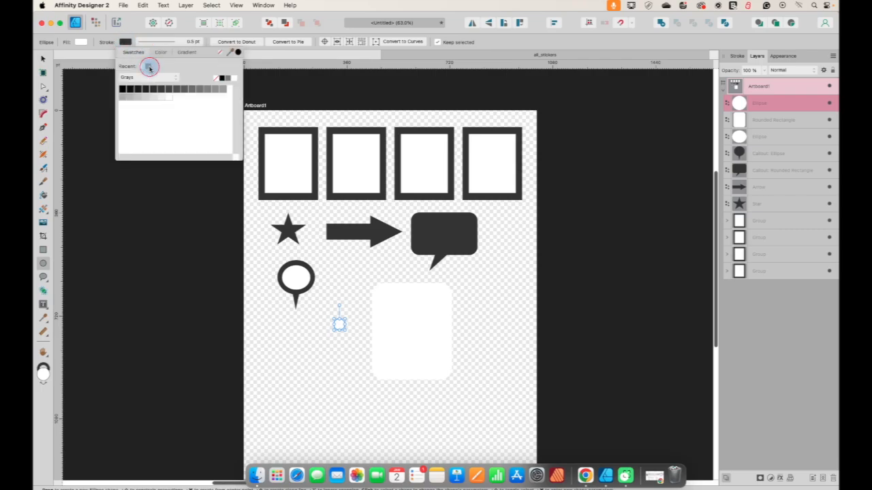
click(175, 42)
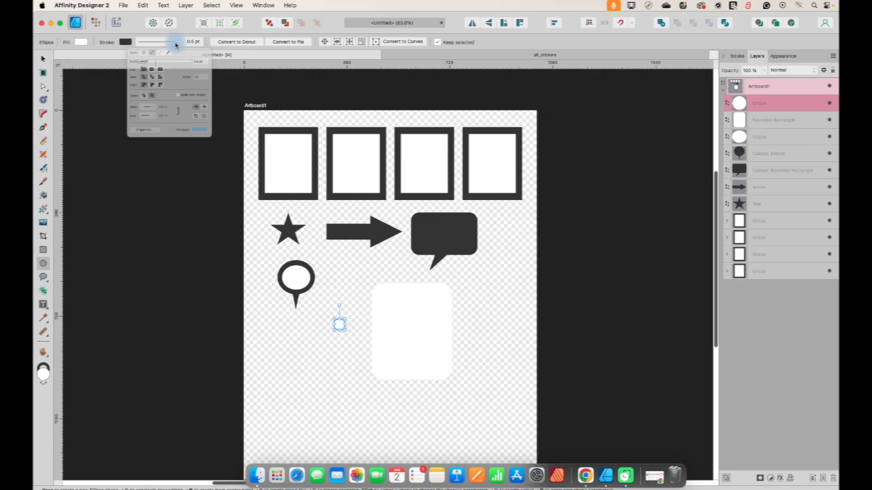
drag(134, 72, 147, 75)
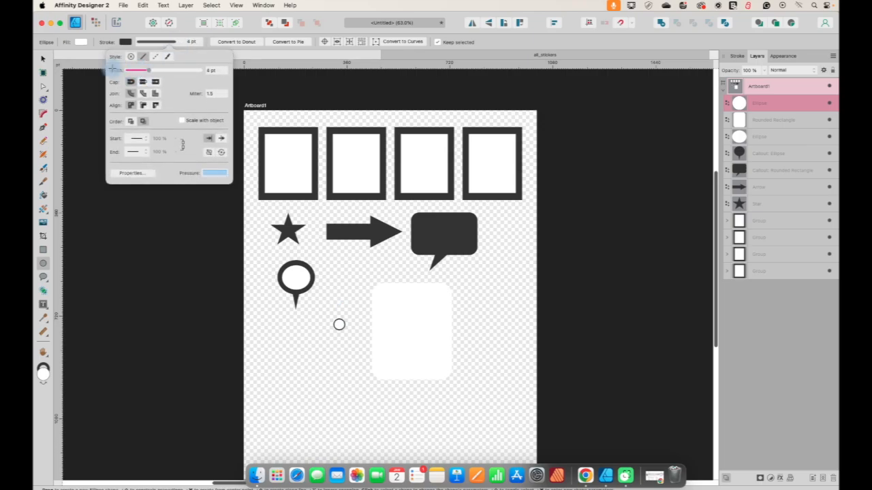
click(43, 58)
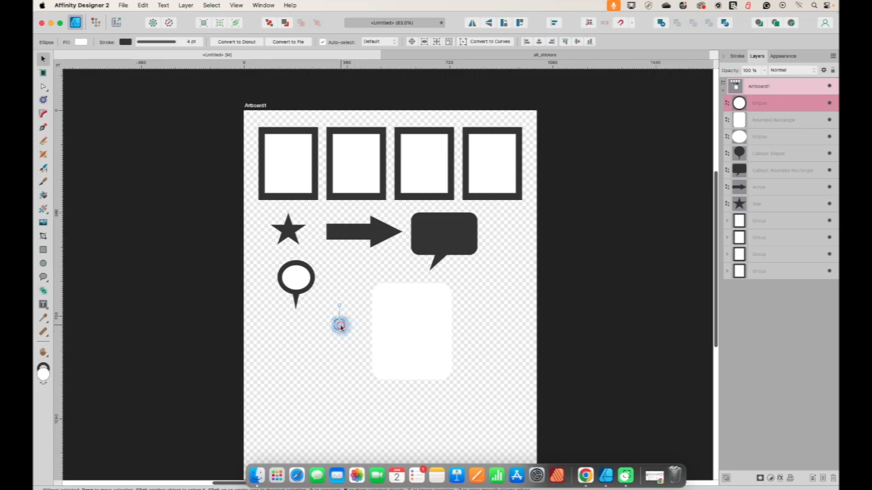
drag(340, 326, 387, 317)
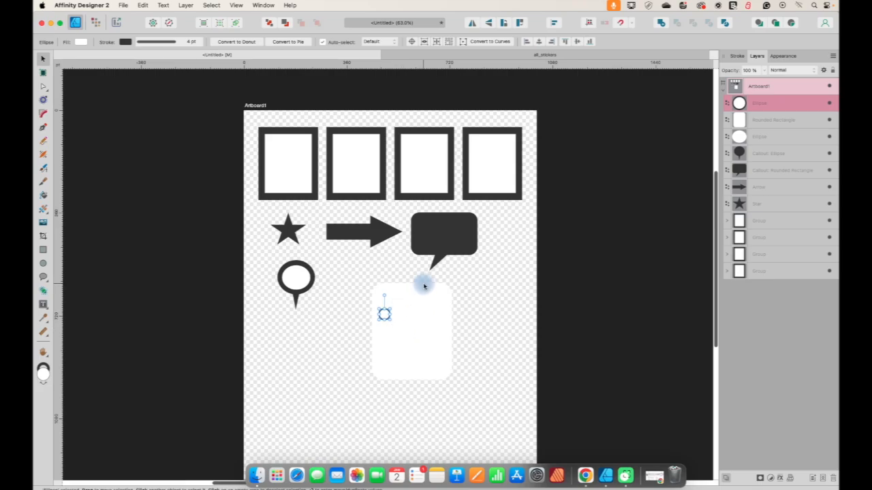
Resize the small circle on the rounded rectangle to 33 pt wide and 33 pt high
click(263, 5)
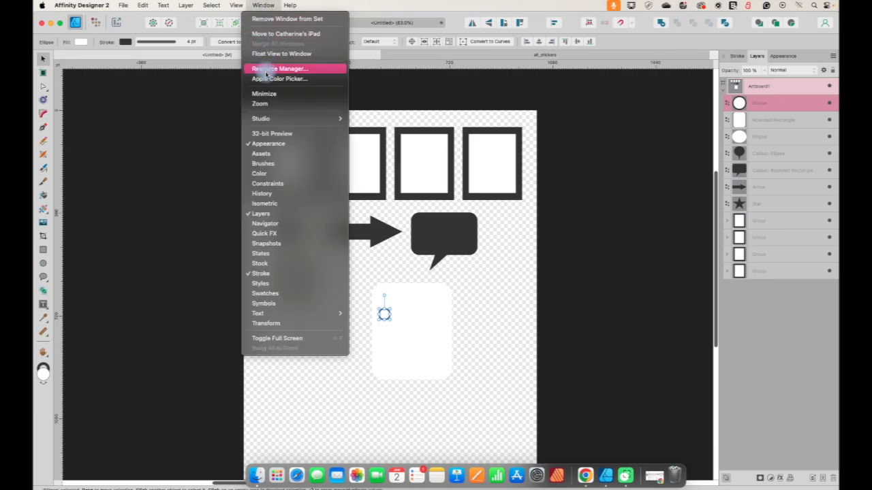
click(257, 324)
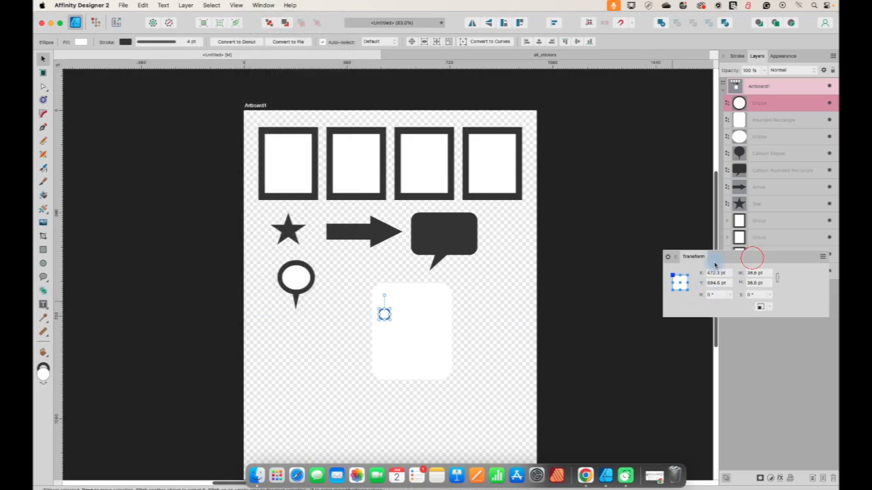
drag(753, 259, 575, 284)
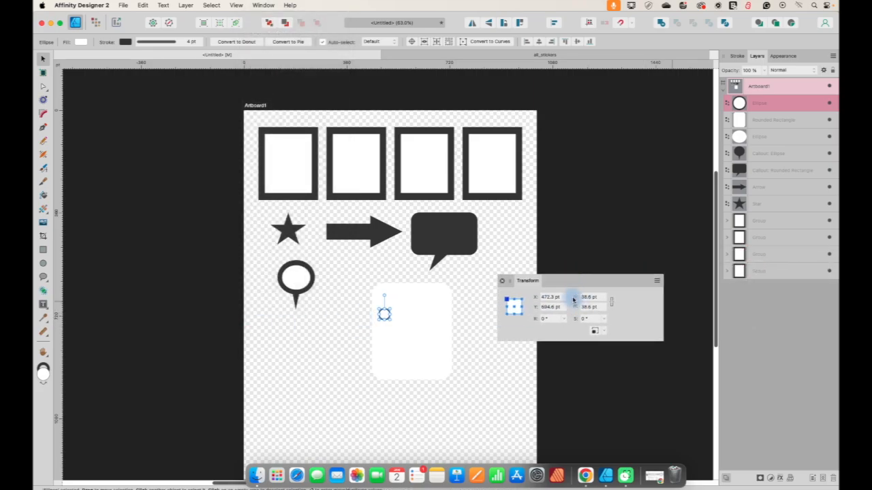
click(585, 298)
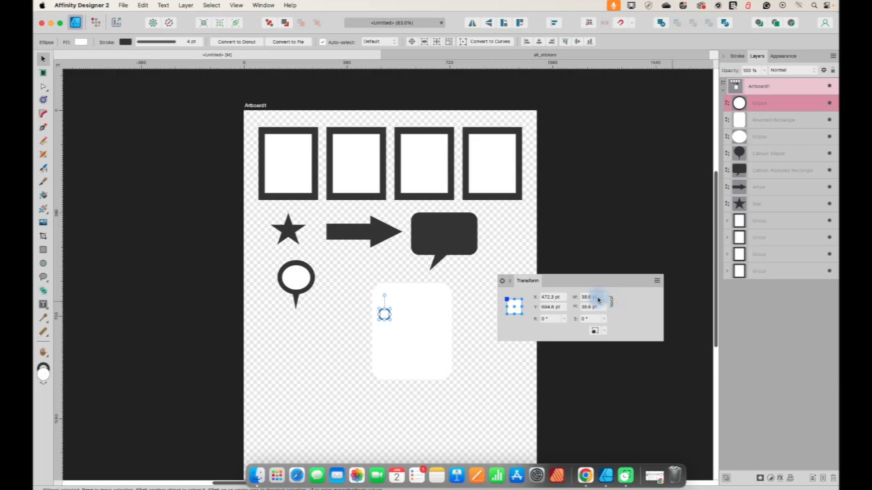
click(596, 297)
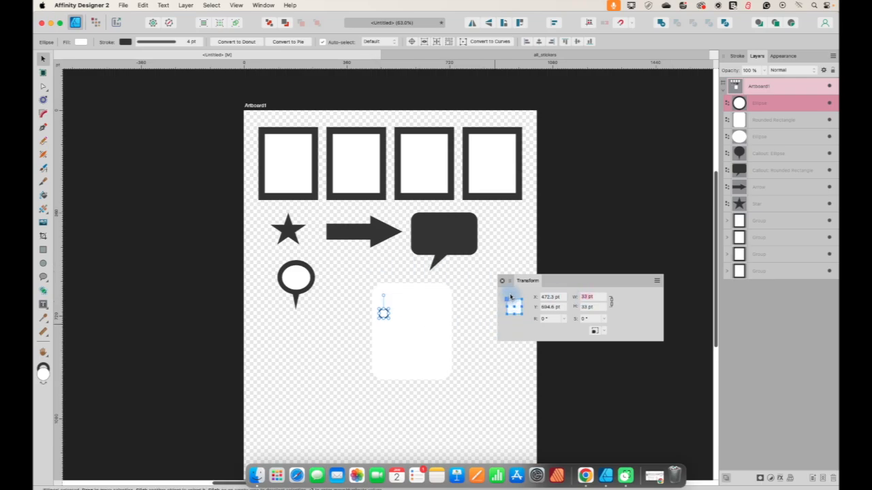
click(502, 281)
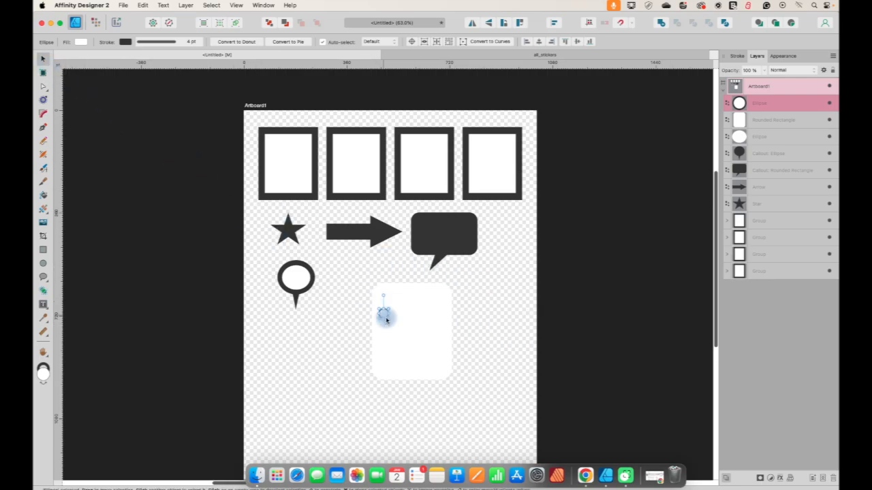
Duplicate the small circle twice to form an evenly spaced vertical column of three on the rounded rectangle
click(355, 312)
click(384, 314)
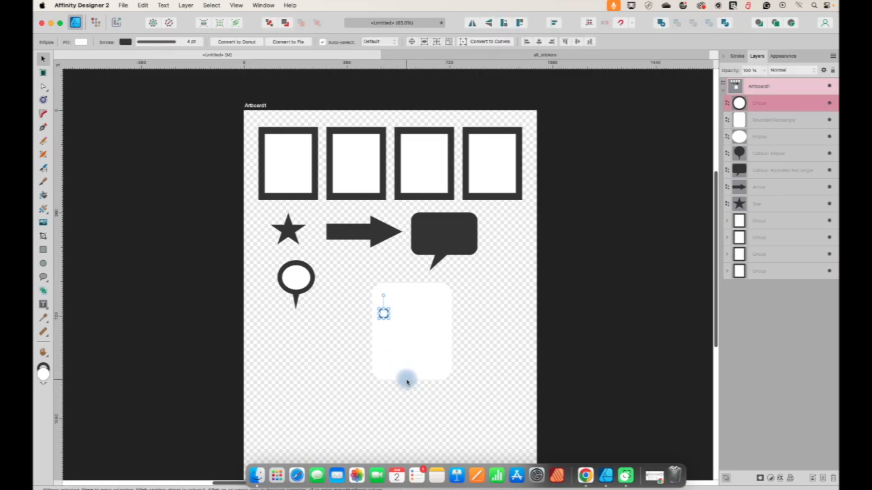
key(super+j)
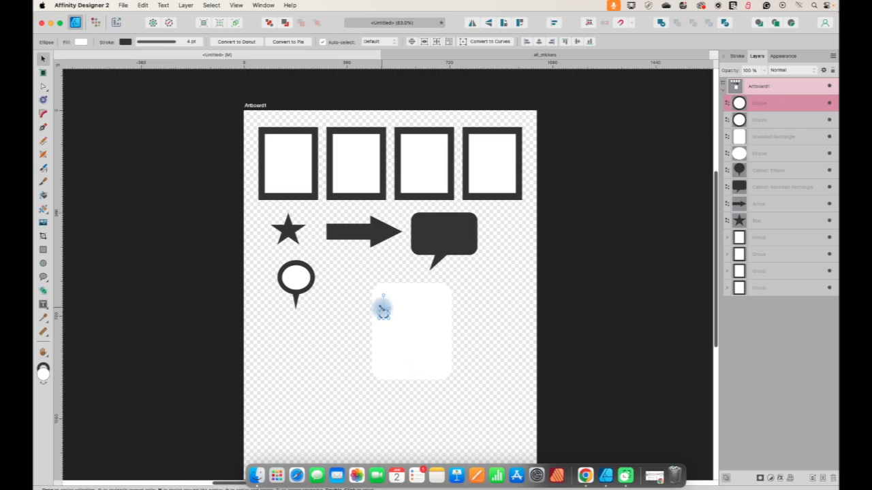
drag(384, 310, 385, 338)
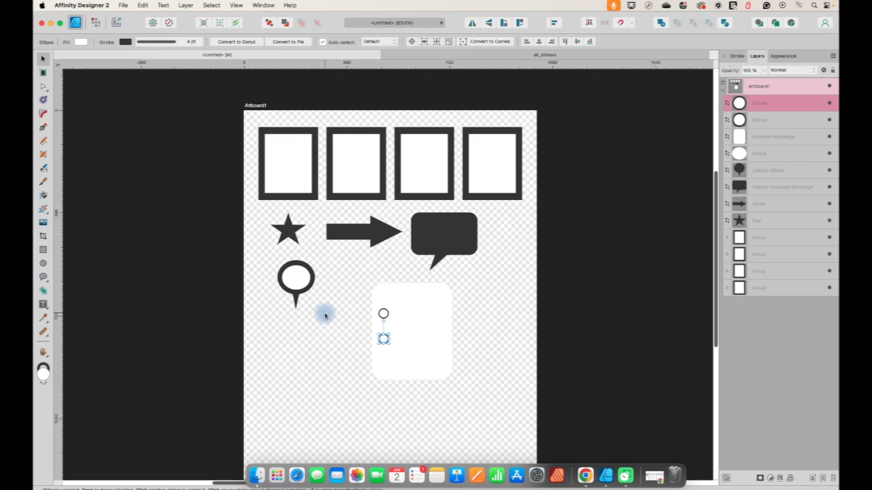
key(super+j)
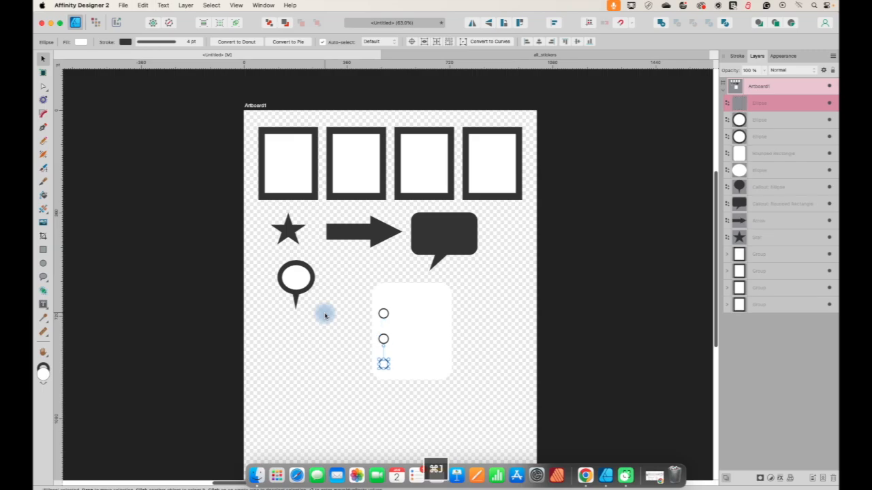
click(349, 312)
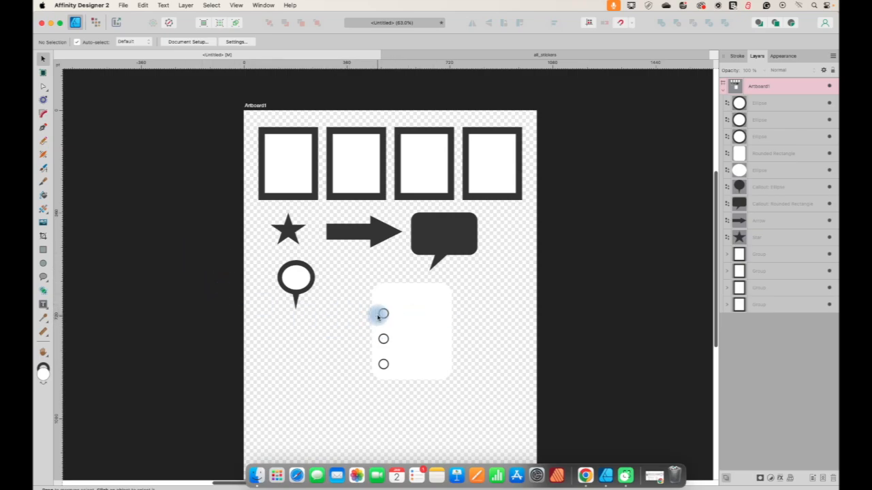
Draw a horizontal 4 pt line with the Pen tool in Line Mode, from beside the top circle to near the note's right edge
click(44, 130)
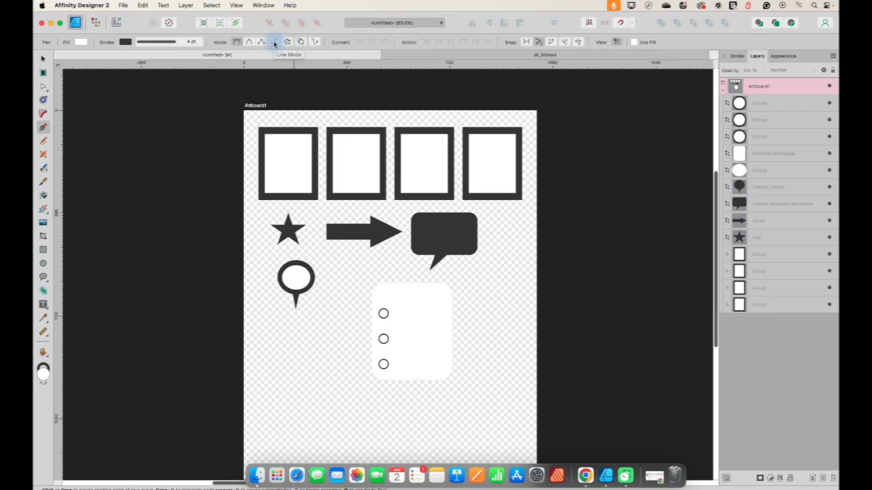
click(275, 42)
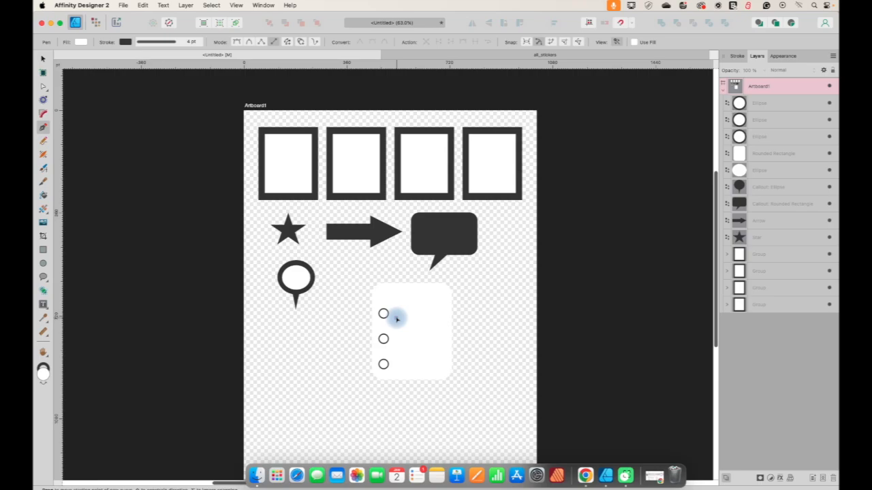
click(396, 318)
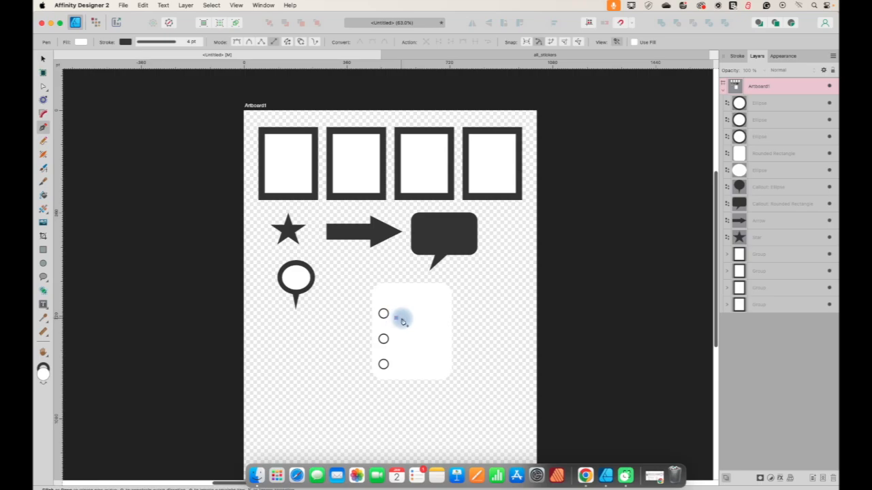
click(446, 320)
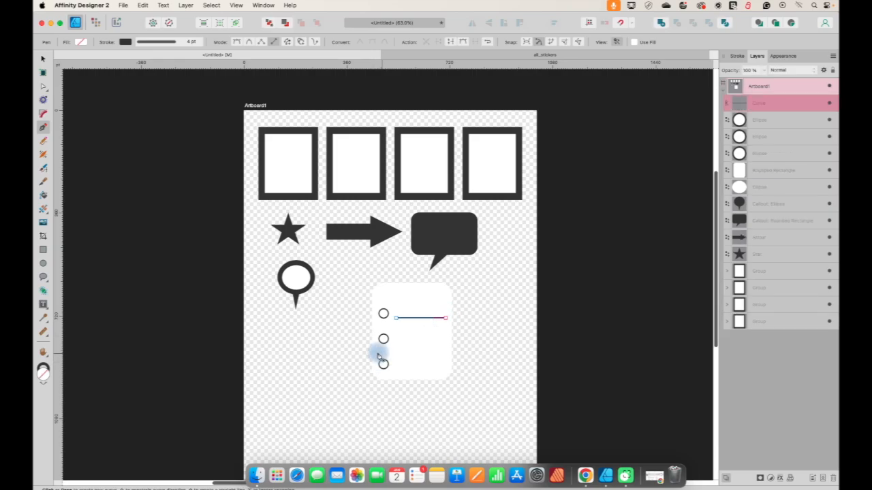
click(44, 61)
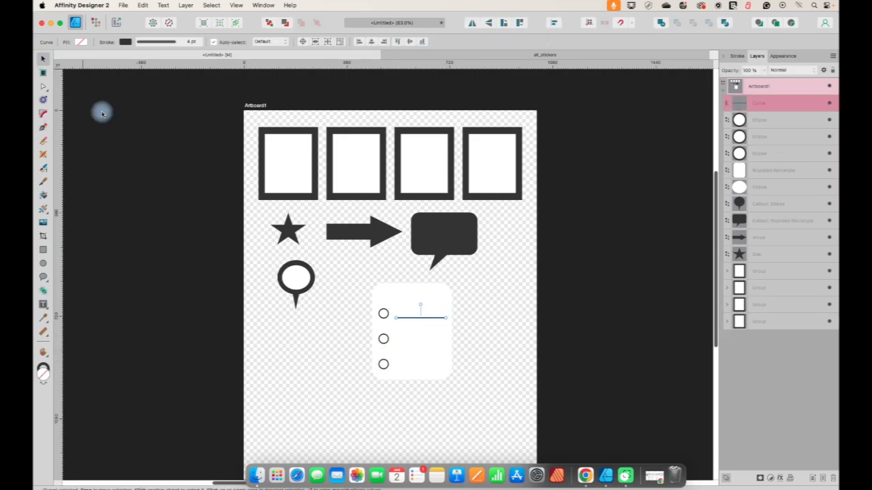
Duplicate the horizontal line twice, placing one copy beside the middle circle and one beside the bottom circle
click(315, 328)
click(419, 321)
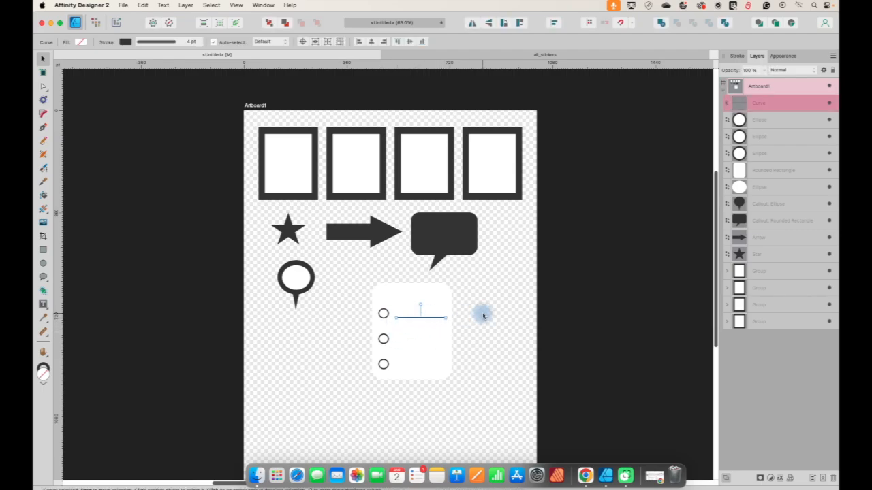
key(super+j)
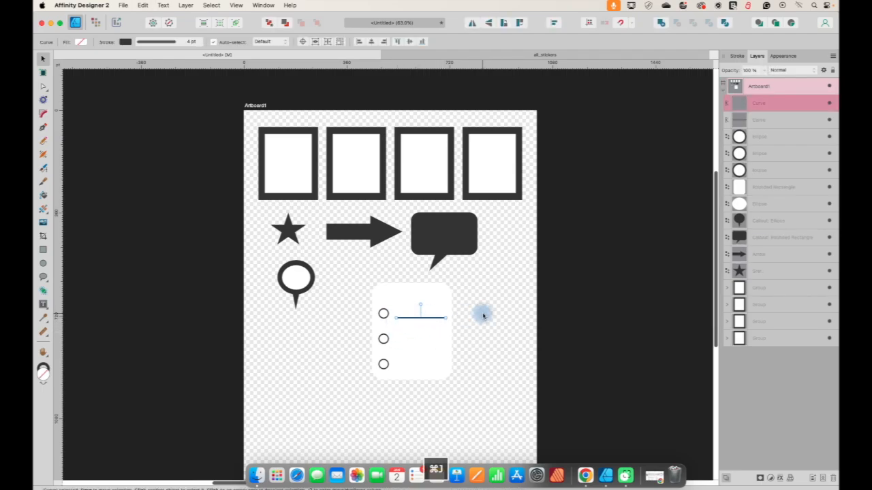
drag(410, 319, 412, 345)
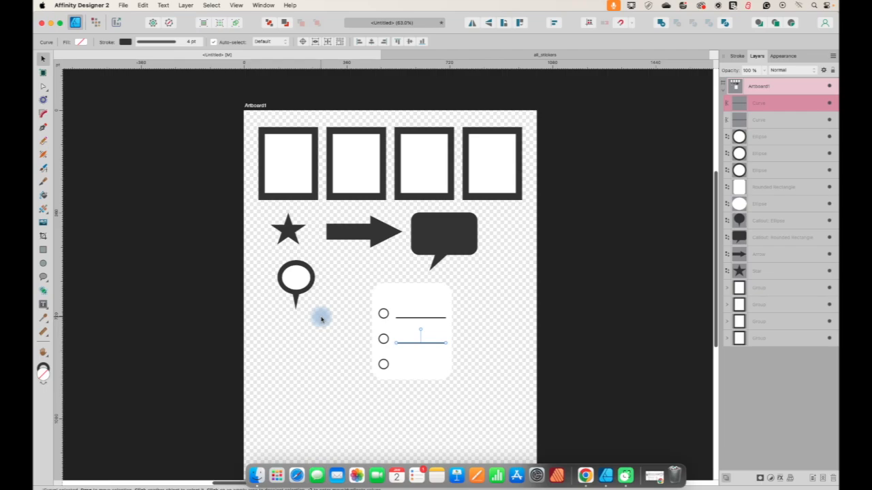
key(super+j)
click(508, 352)
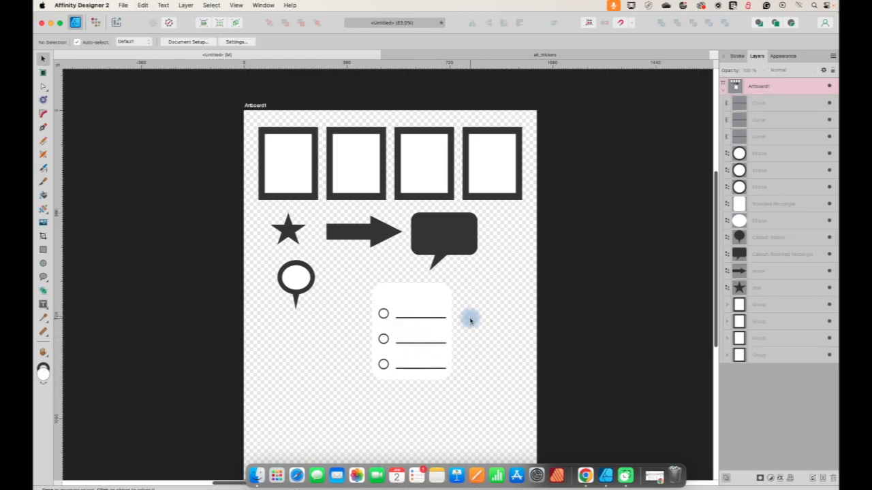
Bottom-align the circle and line within each of the three checklist rows, using the selection bounds
drag(475, 325, 344, 300)
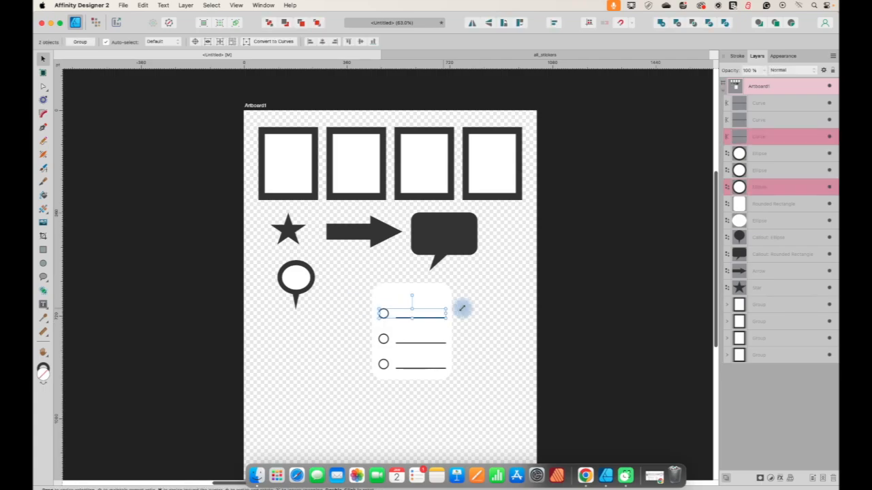
click(554, 23)
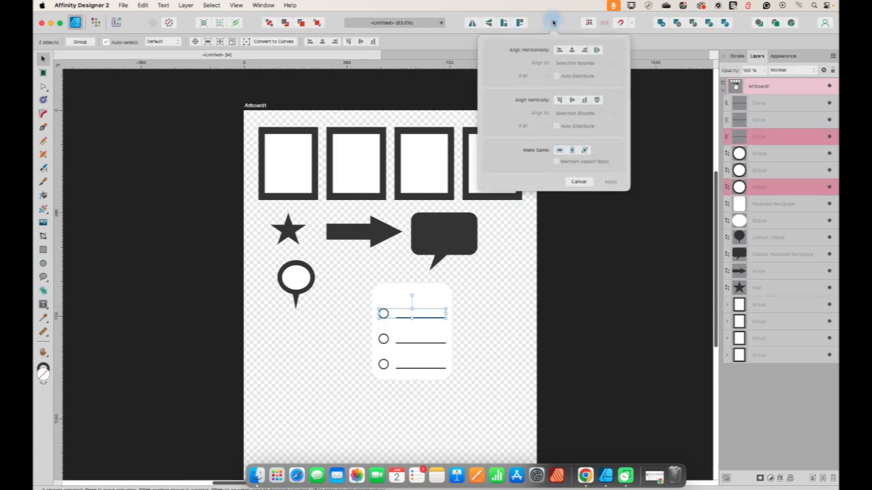
click(584, 101)
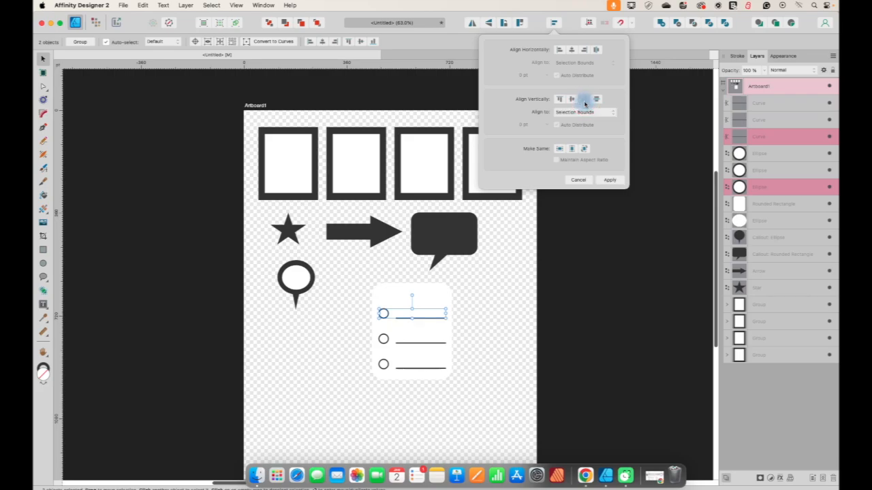
click(456, 315)
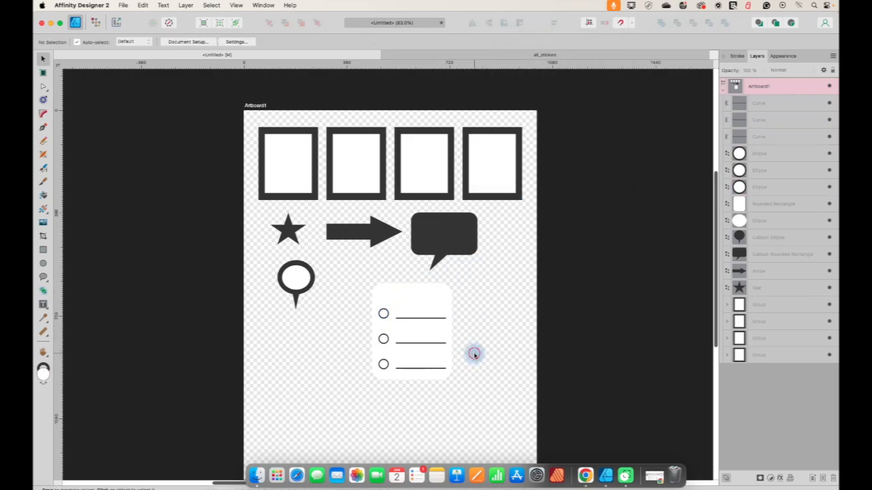
drag(474, 353, 353, 326)
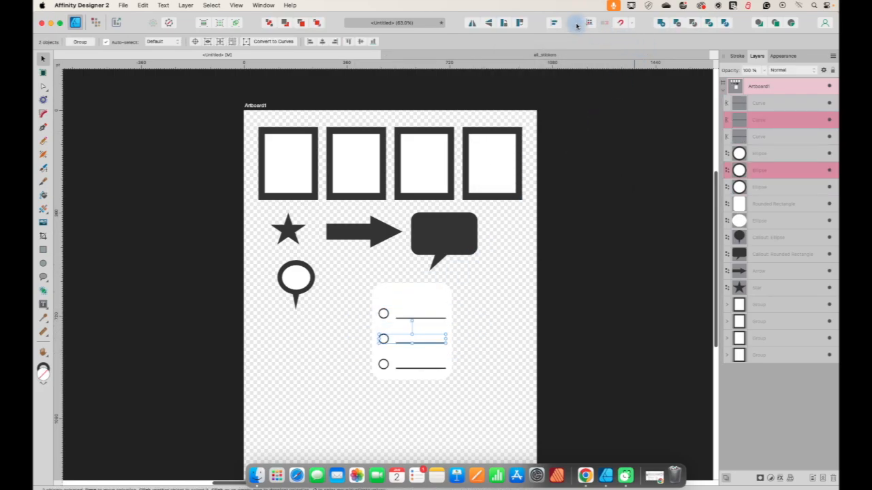
click(554, 23)
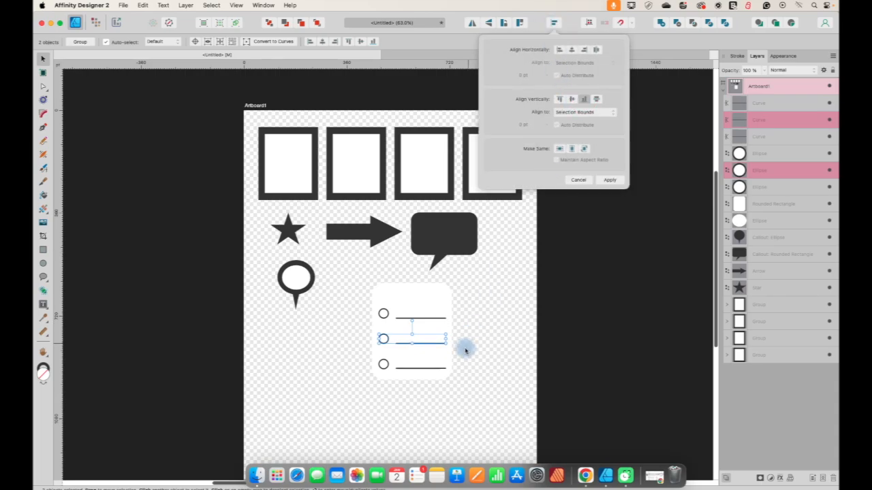
click(459, 385)
drag(459, 386, 356, 353)
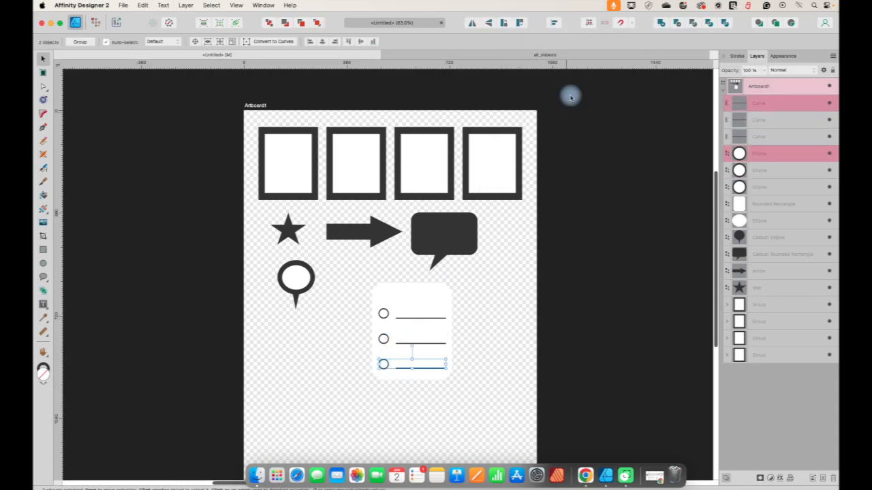
click(554, 23)
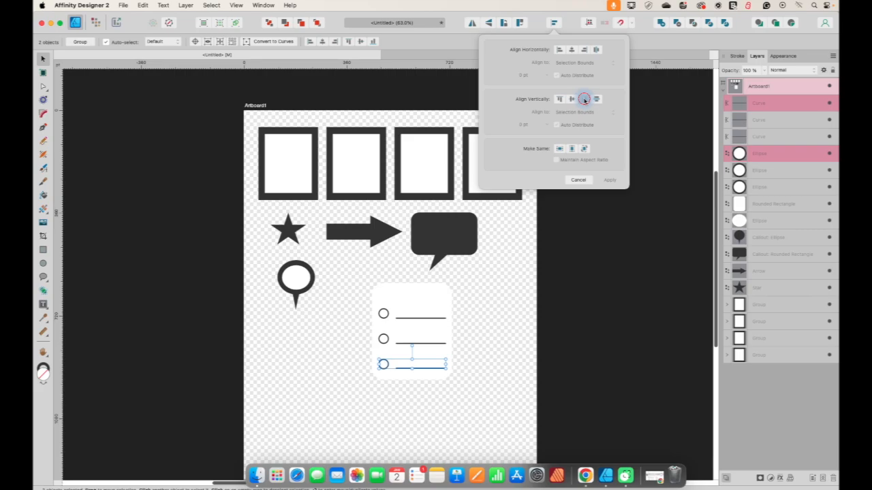
click(513, 281)
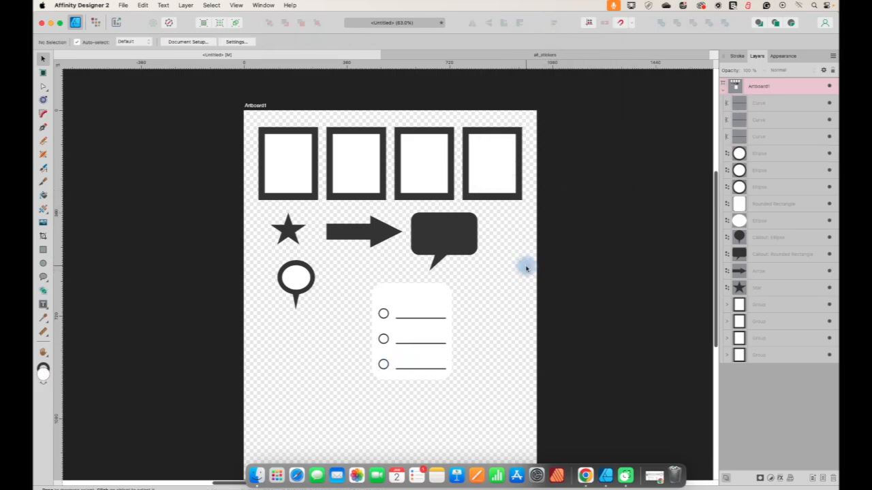
Group the circle and line of each checklist row into its own group
drag(492, 317, 353, 305)
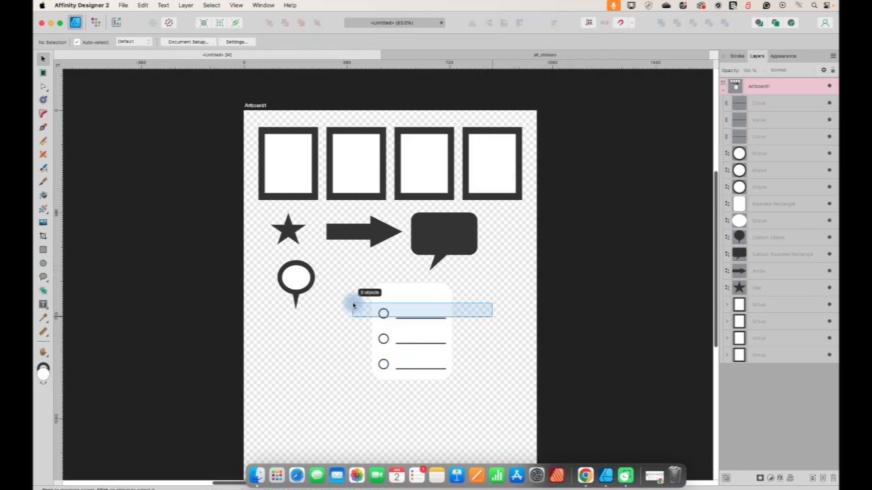
drag(479, 337, 347, 297)
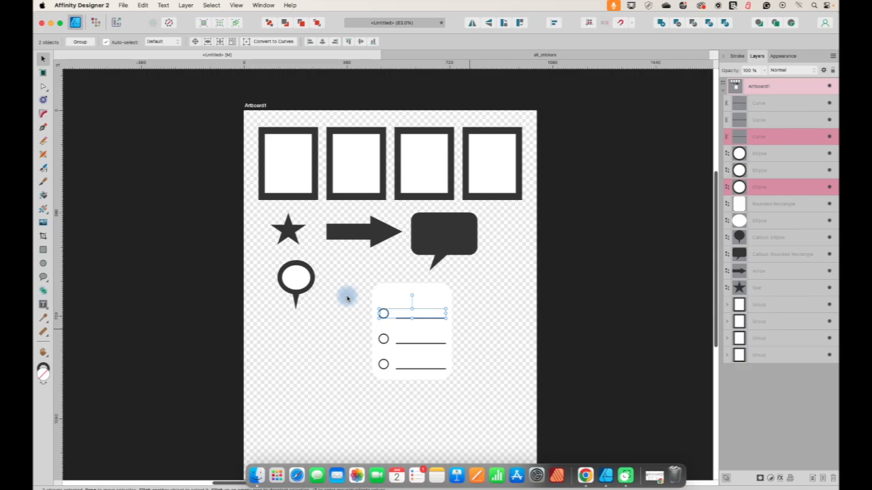
key(super+g)
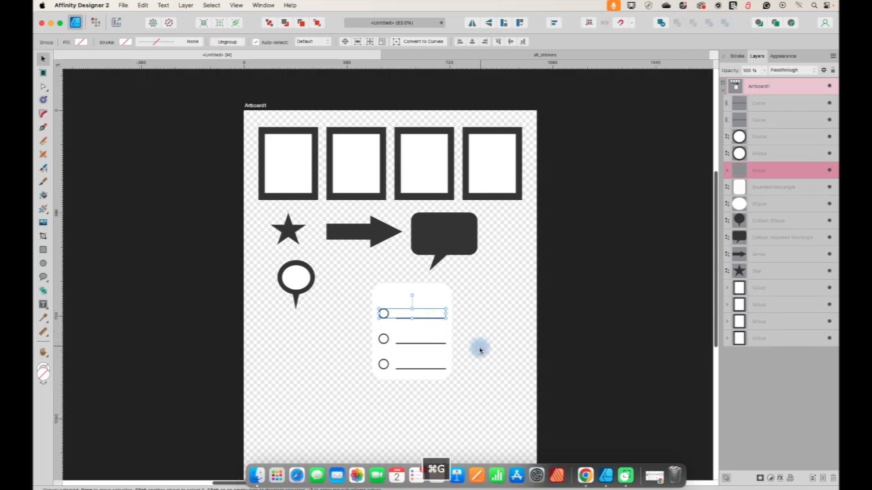
drag(477, 348, 361, 325)
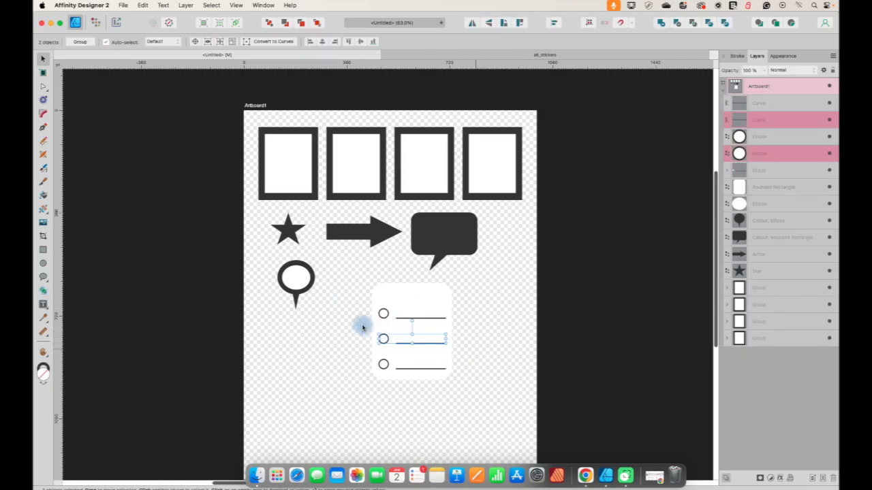
key(super+g)
drag(474, 371, 362, 348)
key(super+g)
Distribute the three grouped checklist rows evenly in the vertical direction on the rounded note
drag(492, 382, 353, 303)
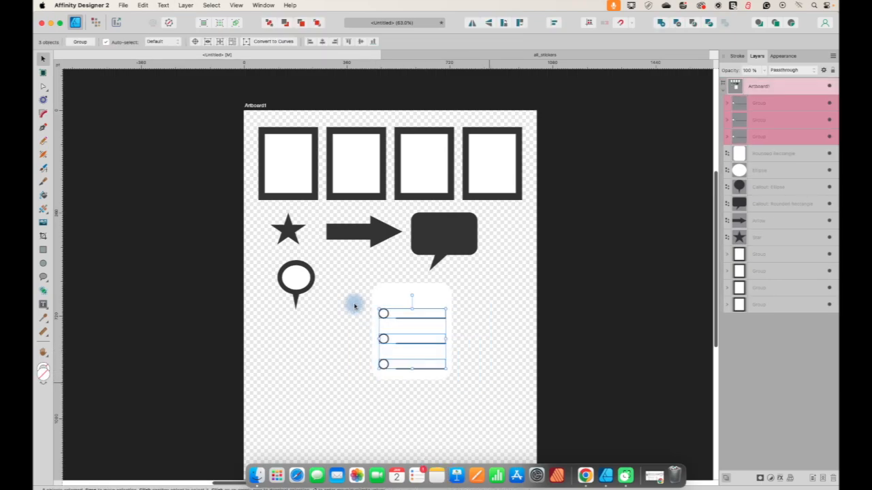
click(555, 22)
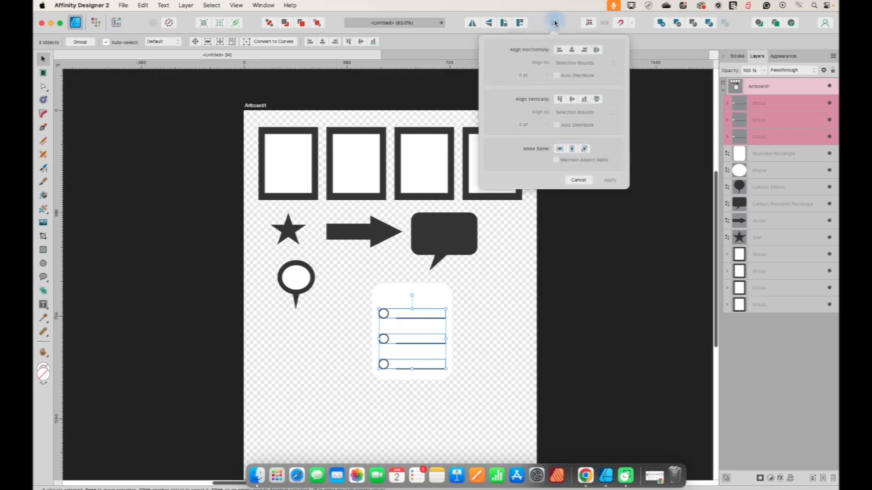
click(596, 101)
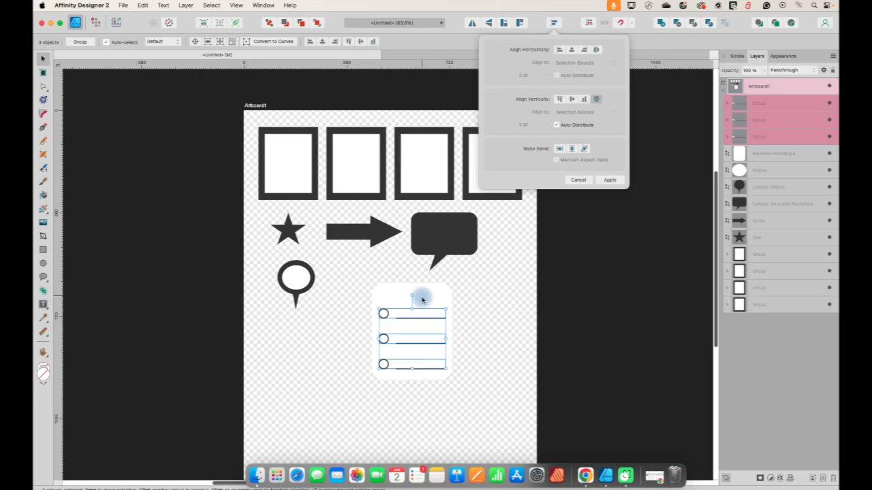
click(498, 346)
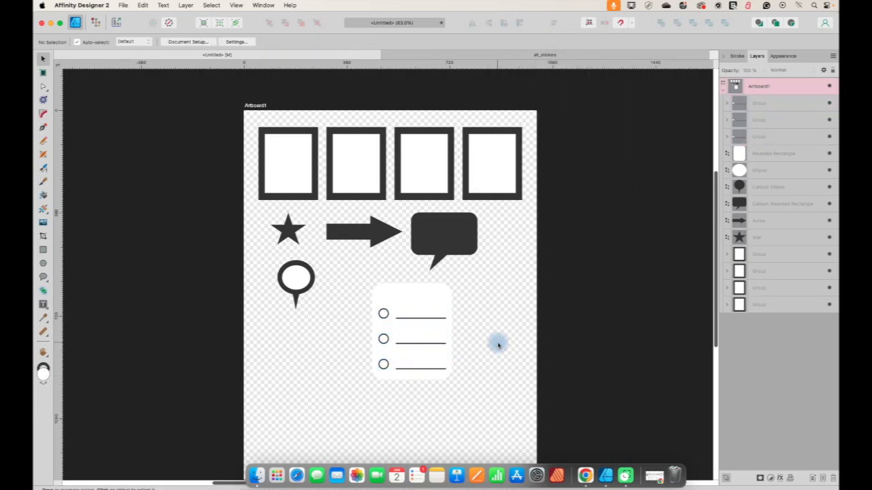
click(479, 54)
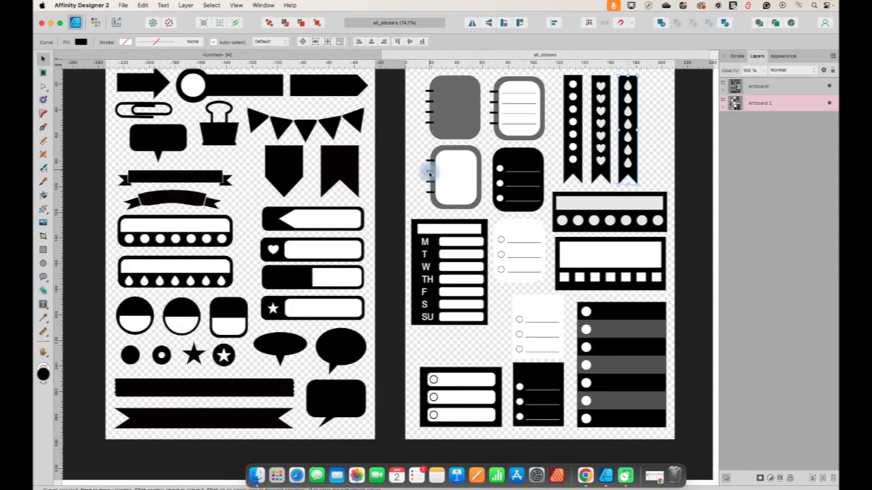
click(280, 55)
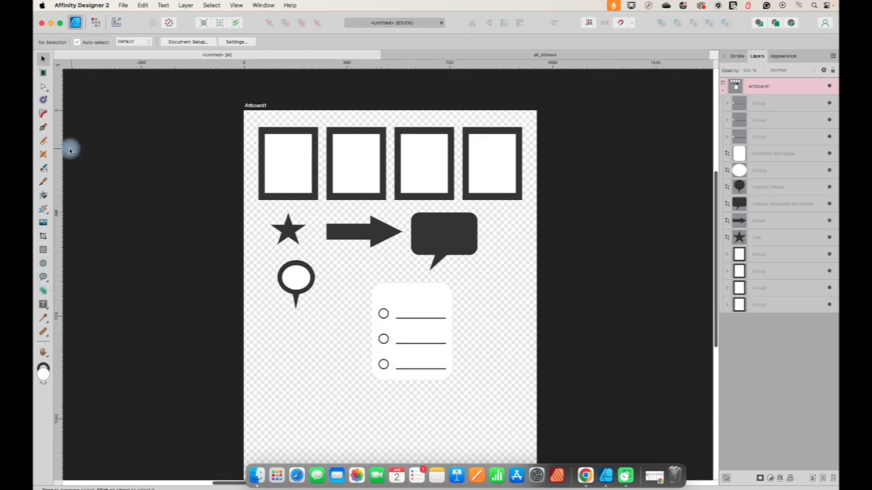
click(43, 127)
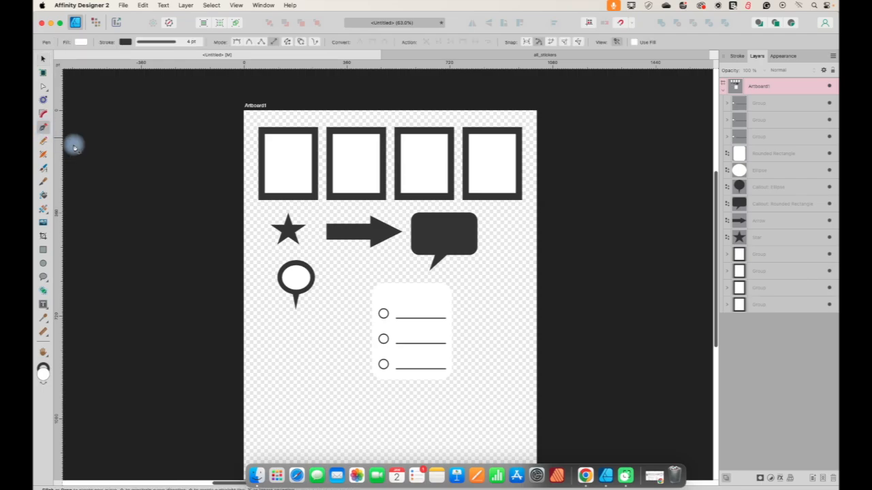
click(477, 306)
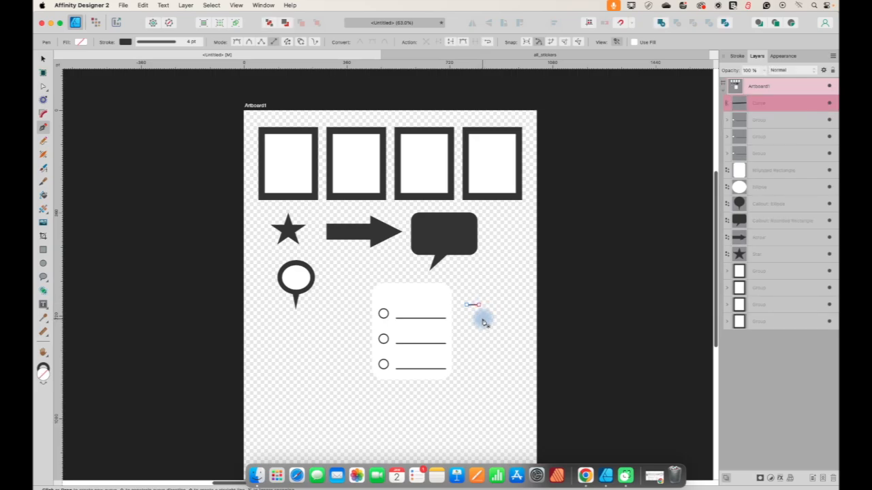
key(super+equal)
key(super+equal)
key(super+equal)
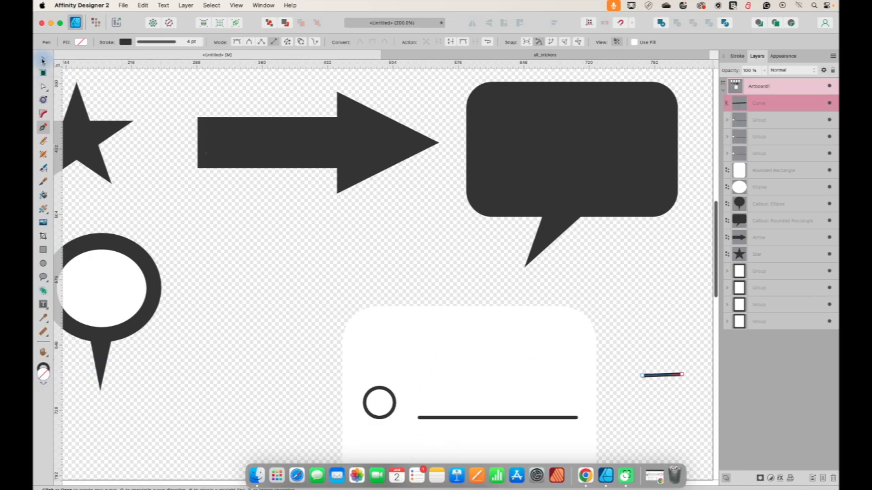
click(43, 60)
drag(640, 340, 679, 383)
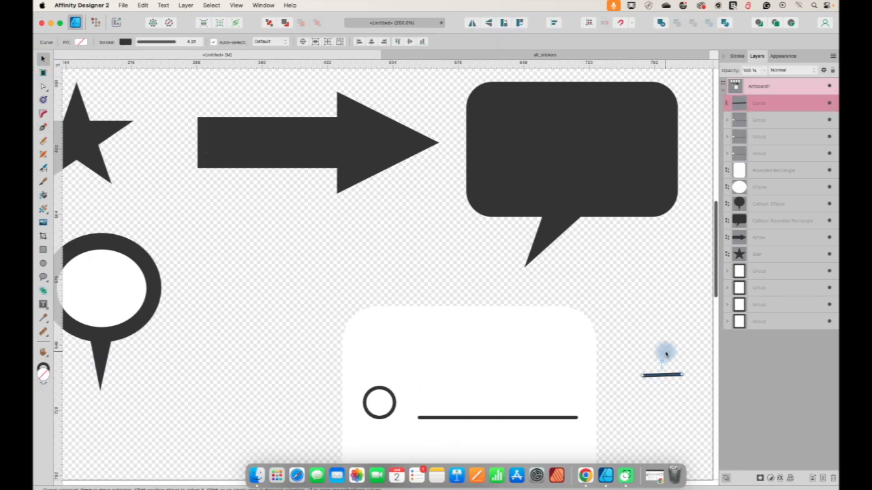
key(Delete)
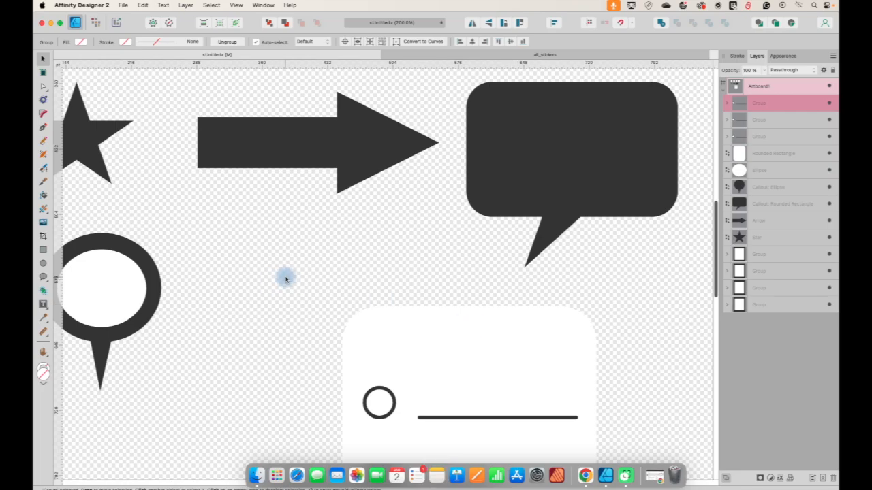
Draw a short horizontal line with the Pen tool in the empty area above the checklist note and set its stroke width to 9.5 pt
click(43, 127)
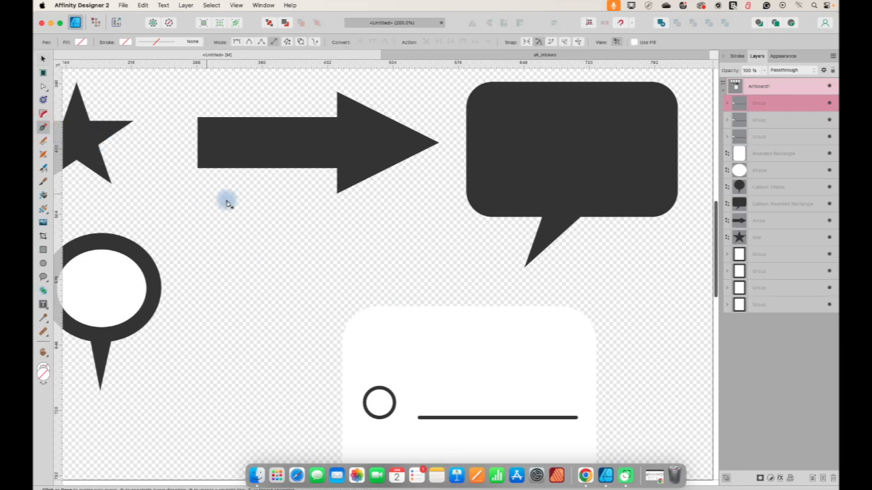
click(319, 259)
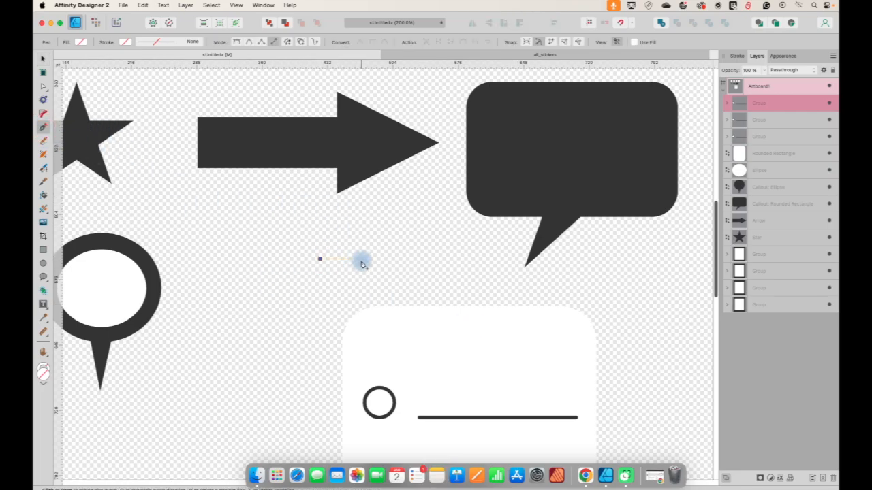
click(359, 260)
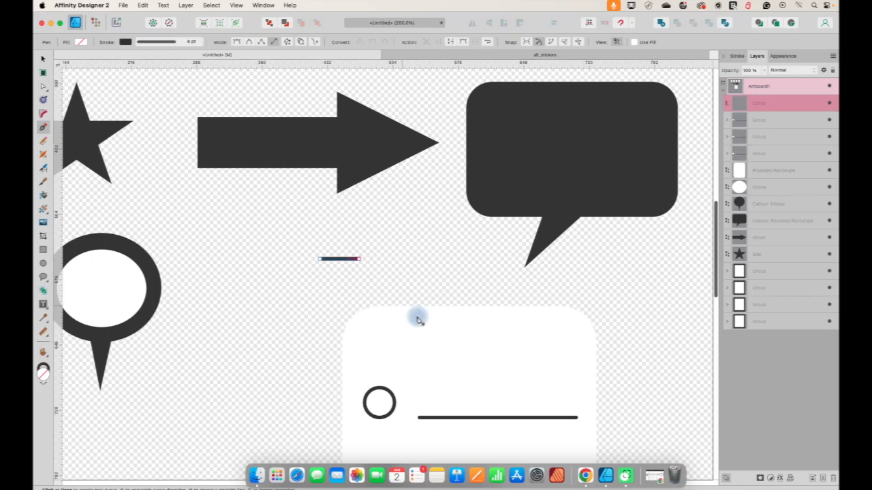
click(160, 42)
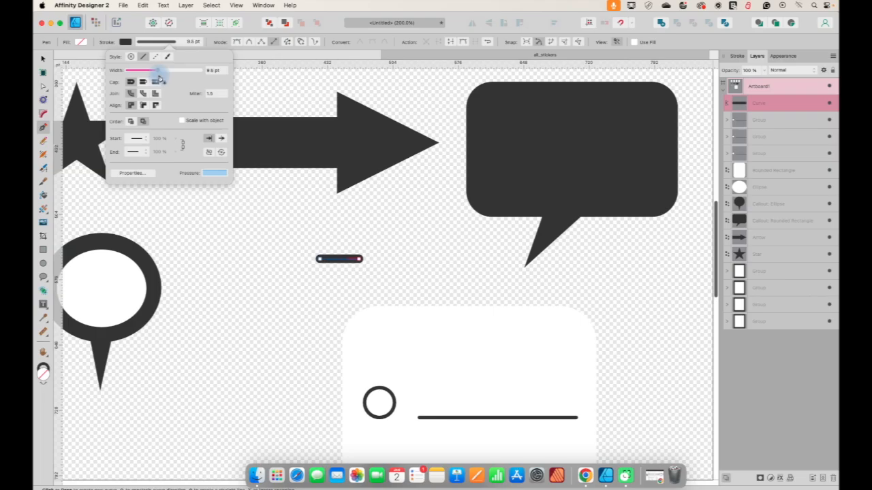
Move the short thick bar so it straddles the note's left edge, just above the top checklist circle
click(42, 59)
scroll(256, 179, down, 5)
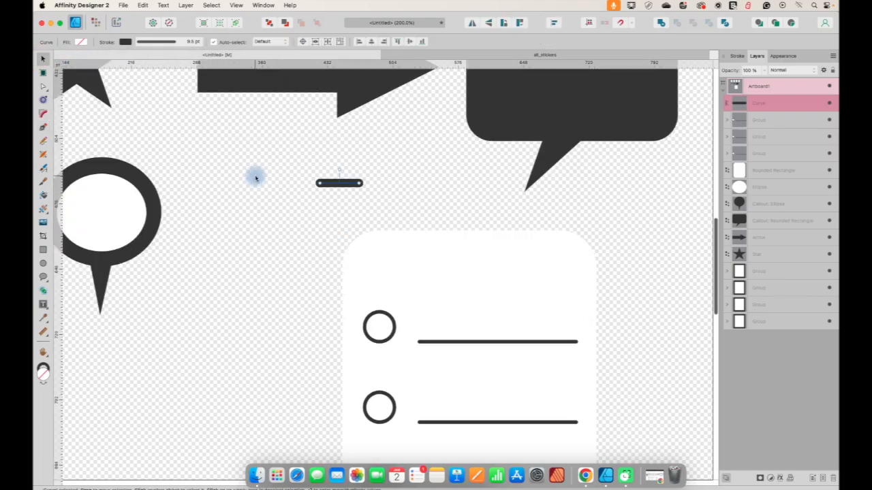
scroll(272, 157, down, 4)
scroll(306, 133, up, 1)
drag(334, 104, 300, 211)
drag(340, 101, 341, 199)
click(295, 187)
scroll(295, 184, down, 3)
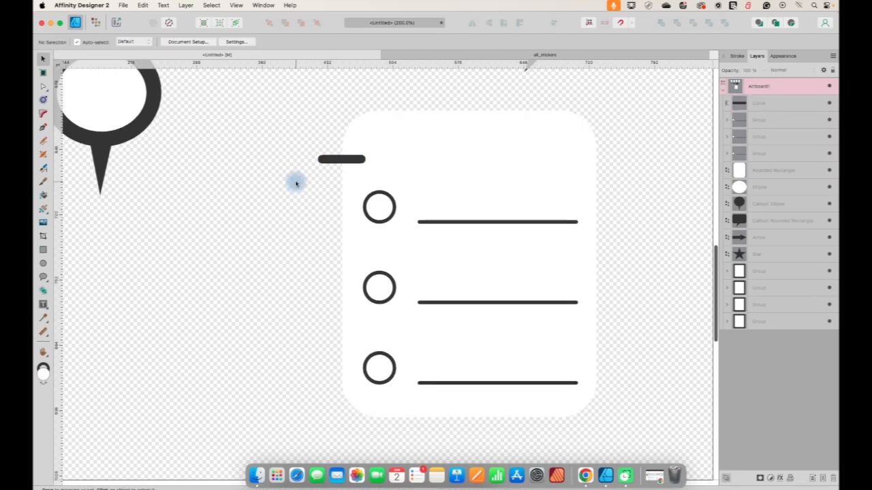
Duplicate the binder bar three times at equal spacing straight down the note's left edge, making four bars in total
click(330, 162)
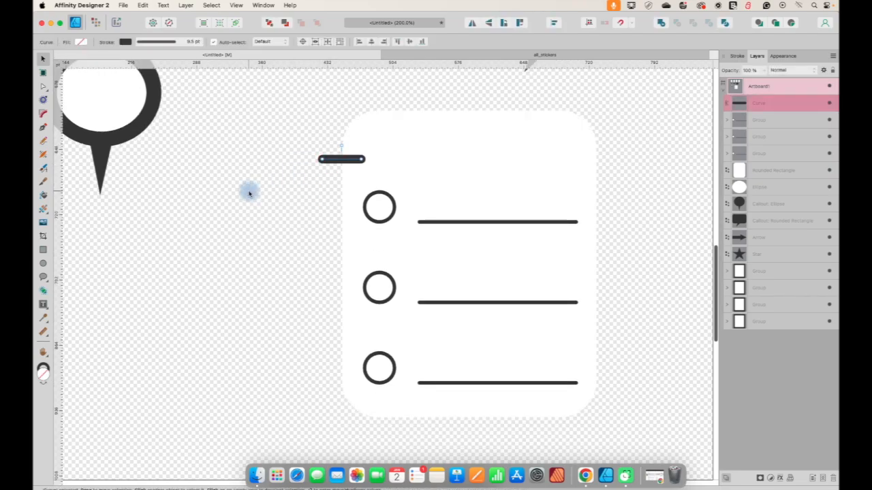
key(super+j)
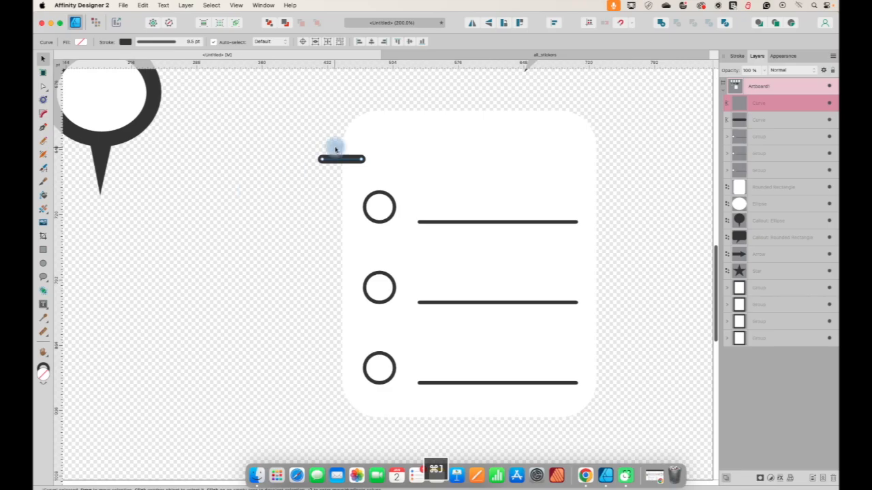
drag(344, 163, 342, 231)
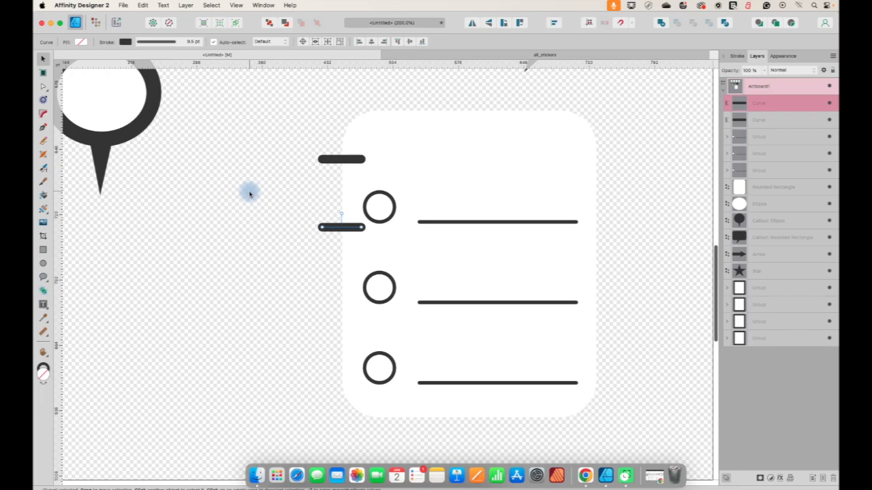
key(super+j)
key(super+j)
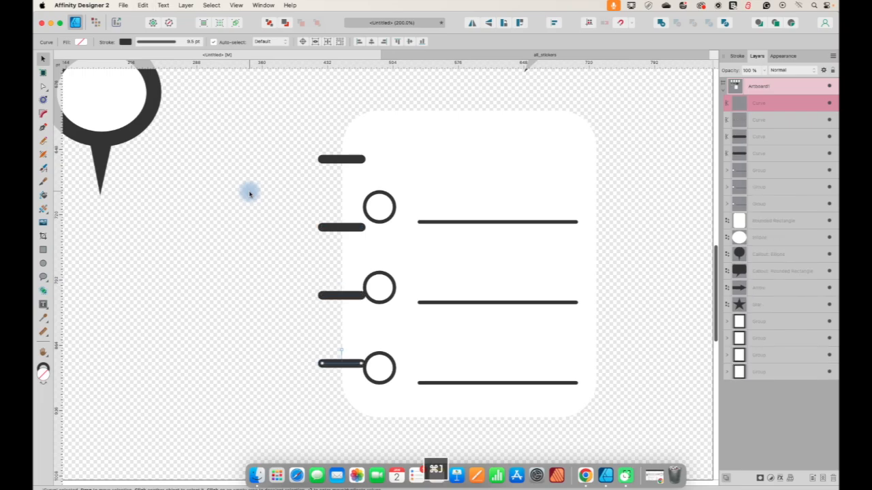
click(261, 188)
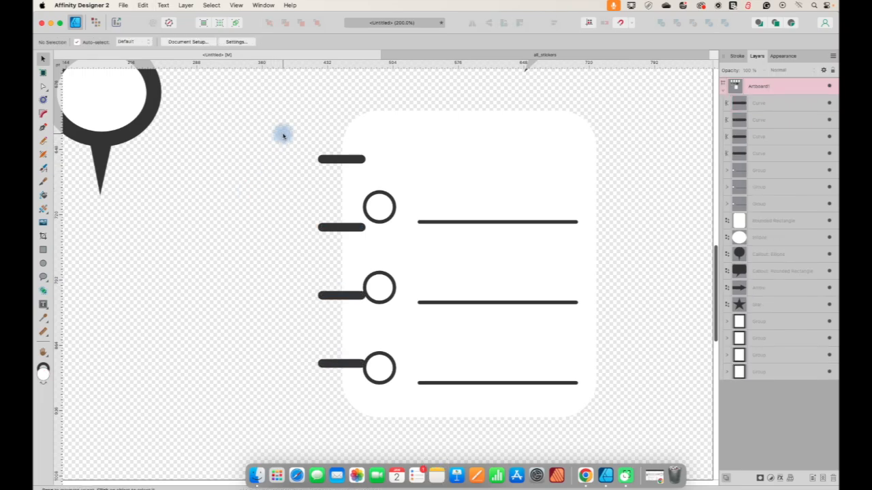
Nudge all three checklist rows together to the right so their circles clear the binder bars
click(461, 222)
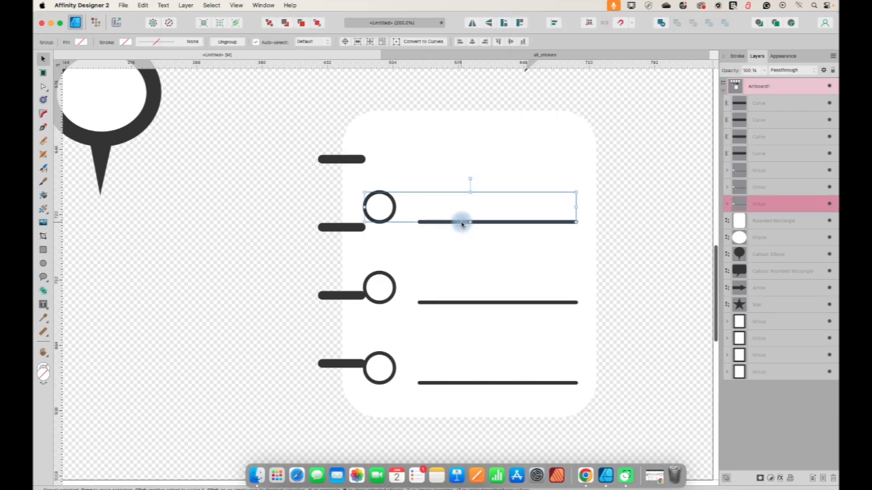
shift+click(464, 302)
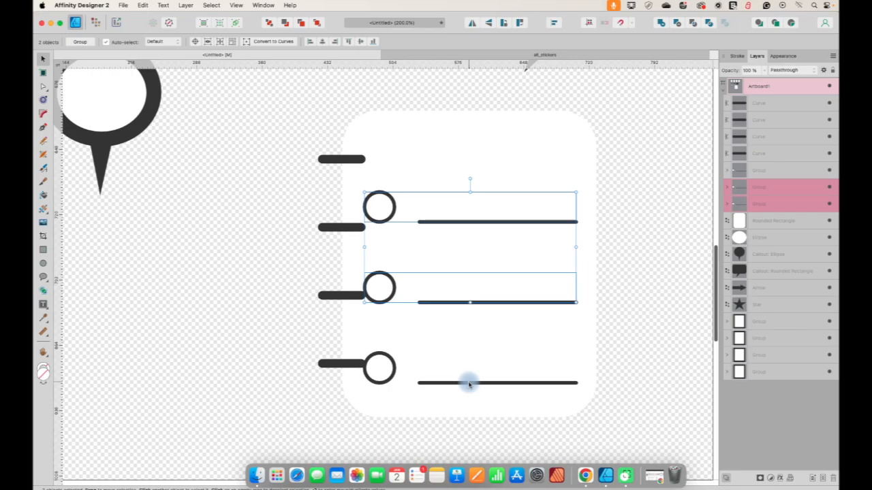
shift+click(468, 384)
key(Right)
key(Right)
key(Right)
key(Right)
key(Right)
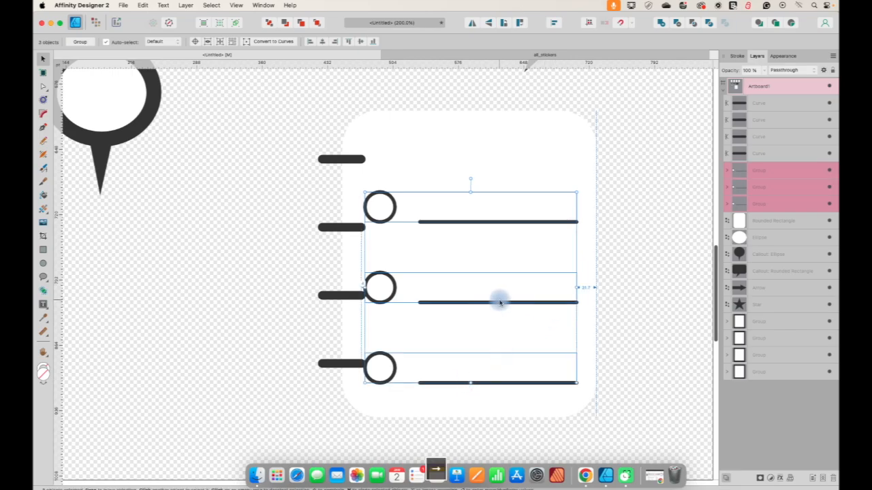
key(Right)
key(Right)
key(Right)
key(Right)
key(Right)
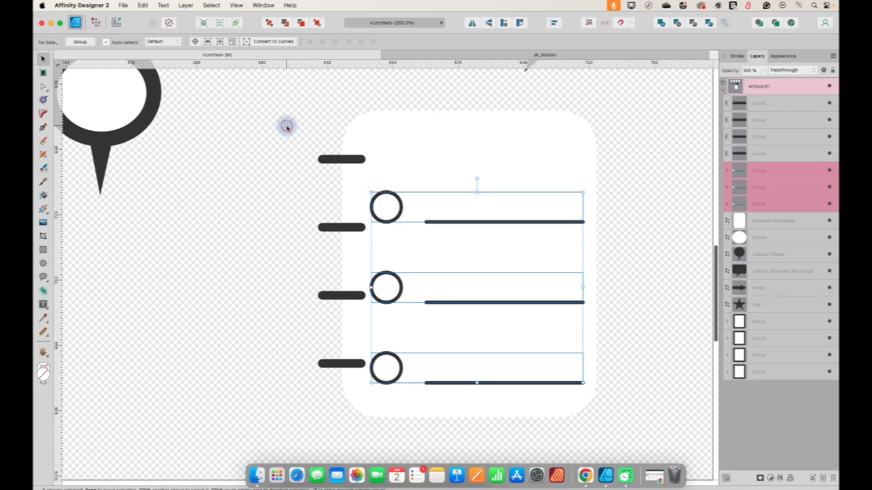
Distribute the four binder bars evenly in the vertical direction and left-align them to the selection bounds
drag(286, 126, 368, 394)
click(293, 181)
drag(269, 135, 366, 399)
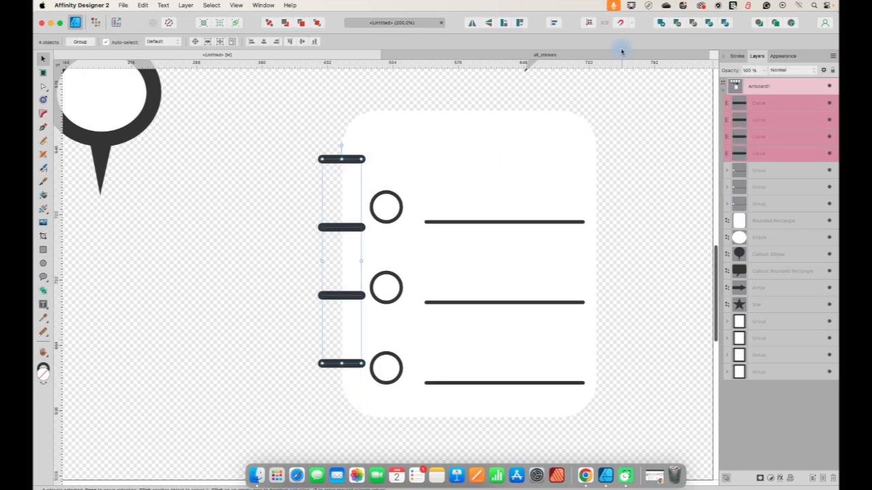
click(554, 21)
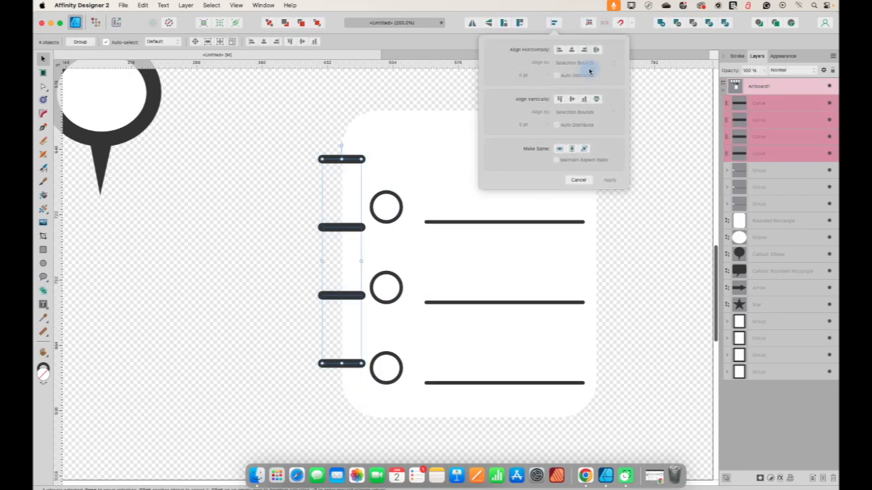
click(596, 99)
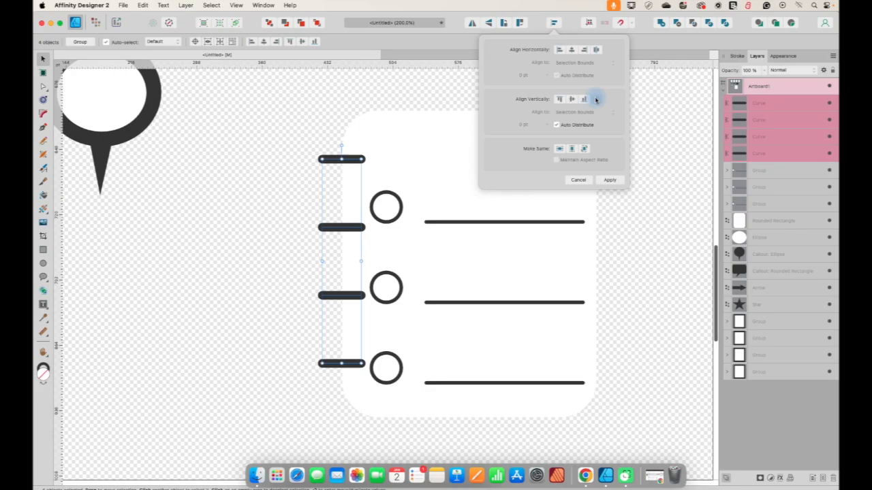
click(558, 49)
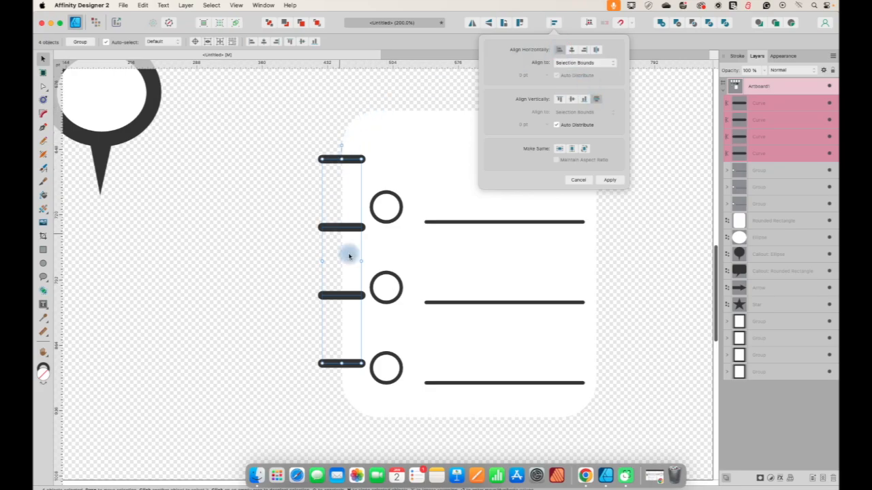
click(610, 181)
click(632, 201)
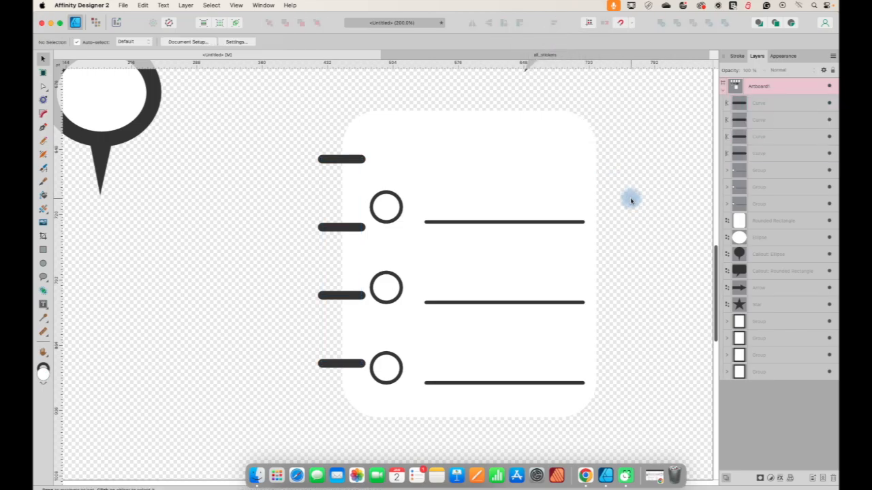
Group all parts of the ring-bound checklist note, and group the map pin's callout with its white ellipse
key(super+minus)
key(super+minus)
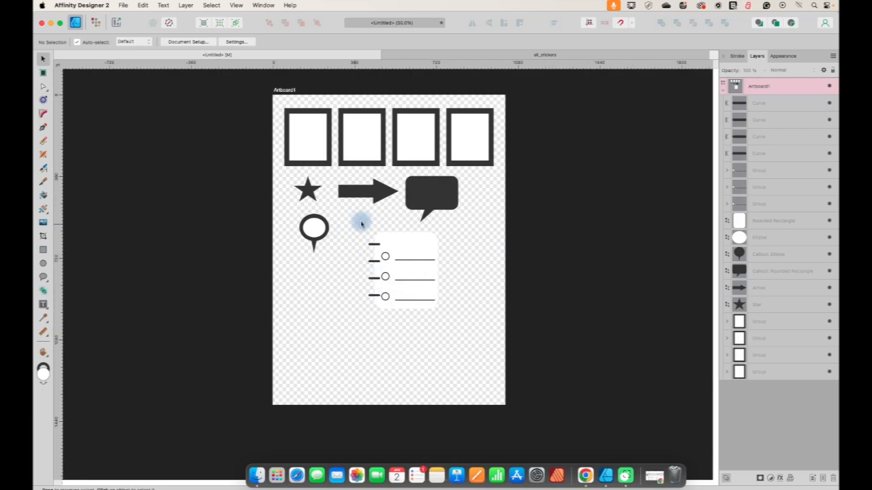
drag(351, 217, 480, 348)
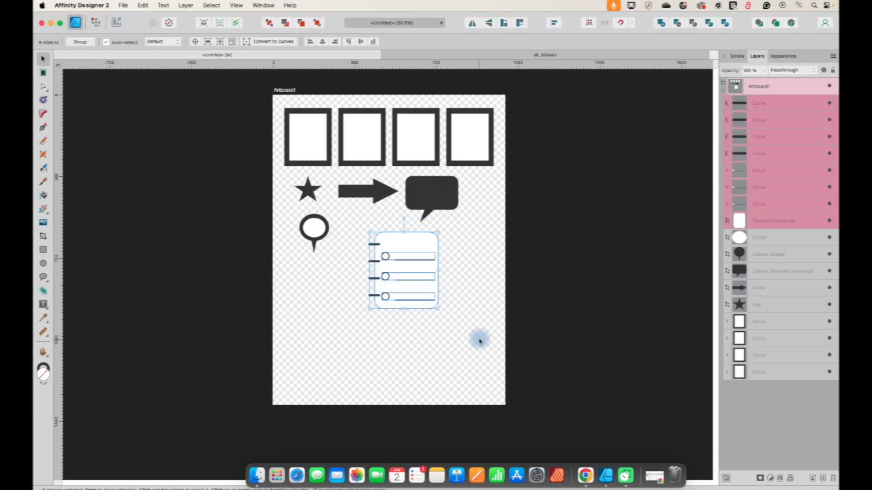
key(super+g)
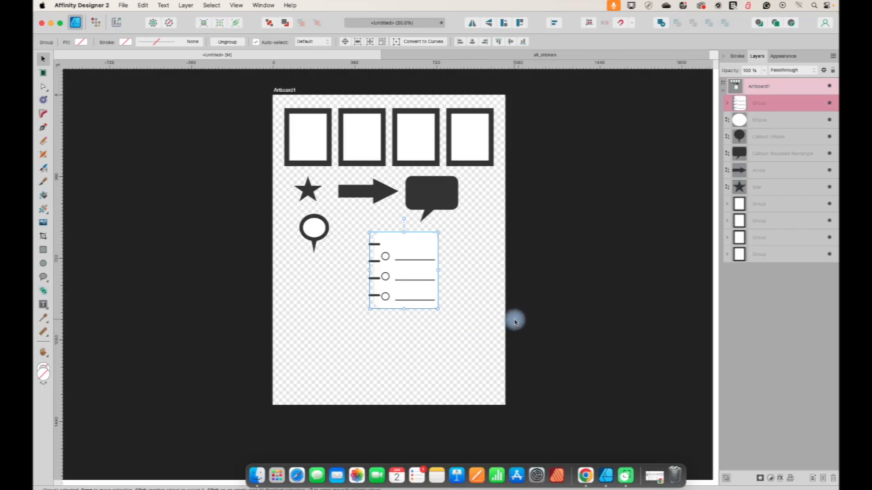
drag(287, 204, 347, 275)
key(super+g)
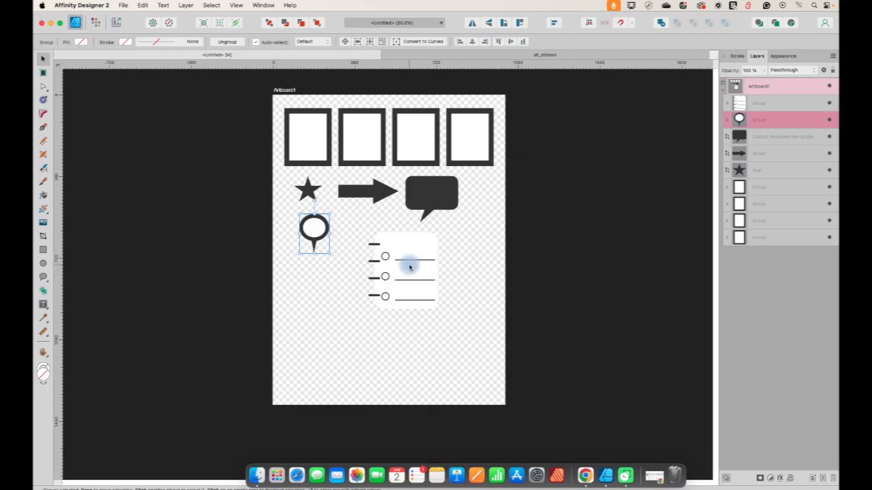
Move the grouped checklist note up and to the right so it sits just below the speech bubble
drag(422, 250, 474, 241)
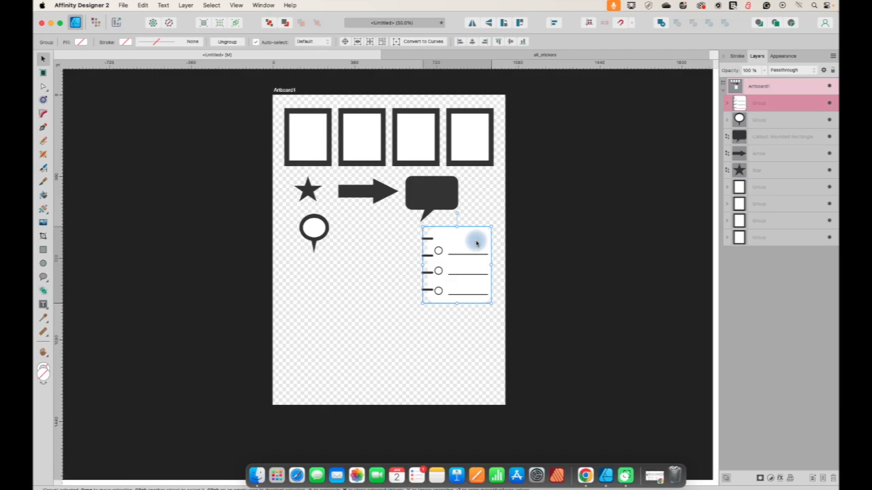
click(591, 150)
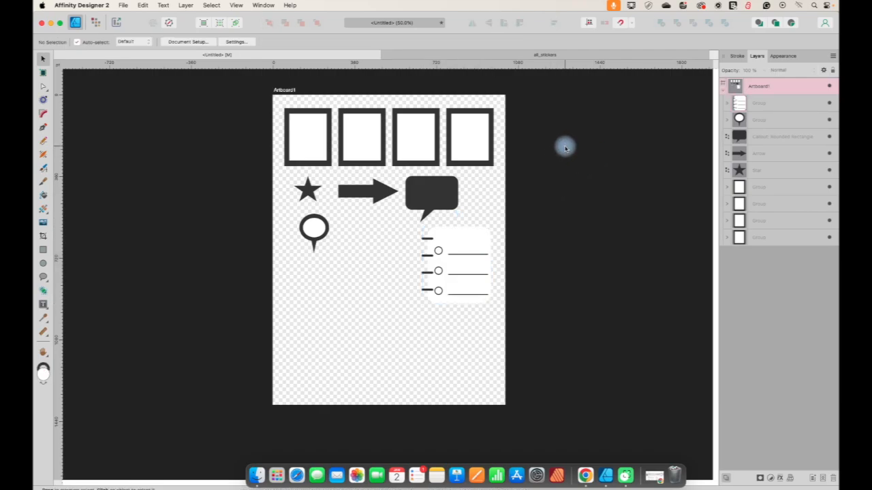
Check the all_stickers document for reference, and draw a wide rounded rectangle about 620 by 210 pt below the checklist note
click(484, 57)
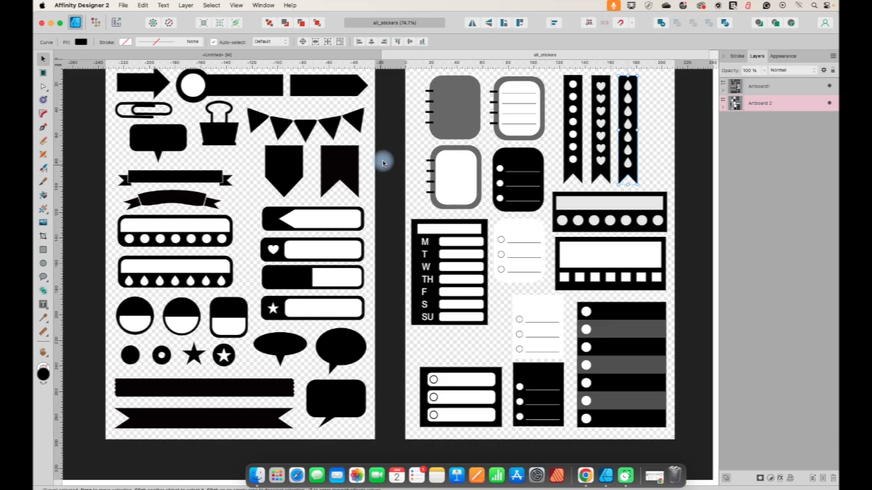
click(264, 53)
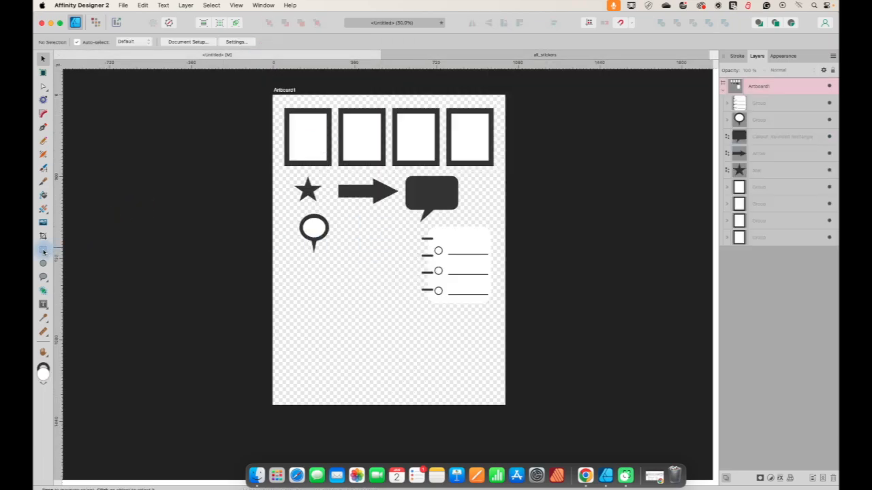
click(44, 277)
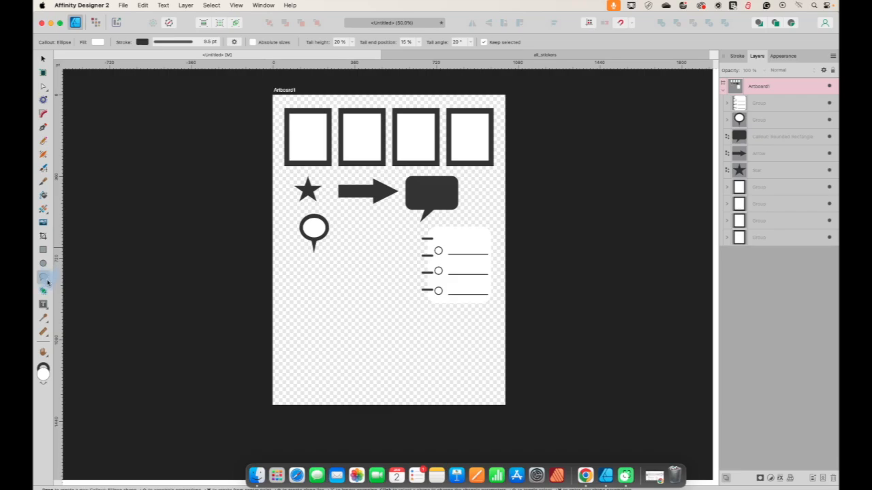
click(45, 278)
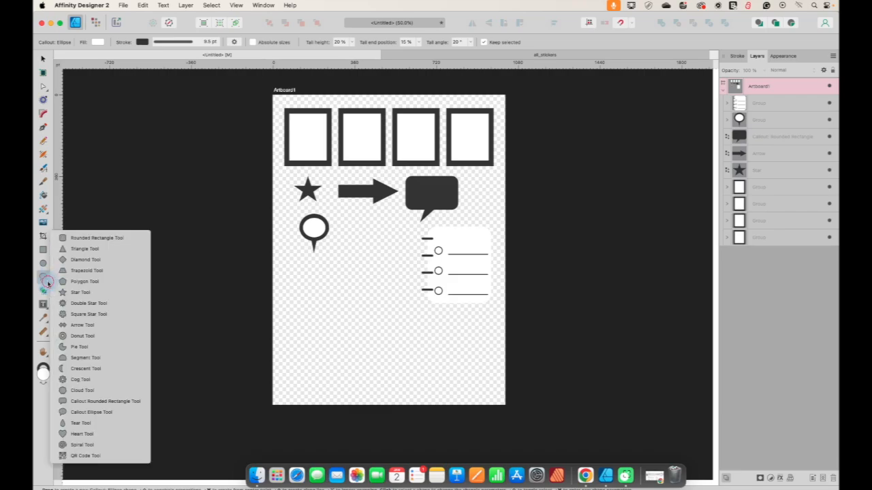
click(87, 240)
drag(321, 327, 462, 374)
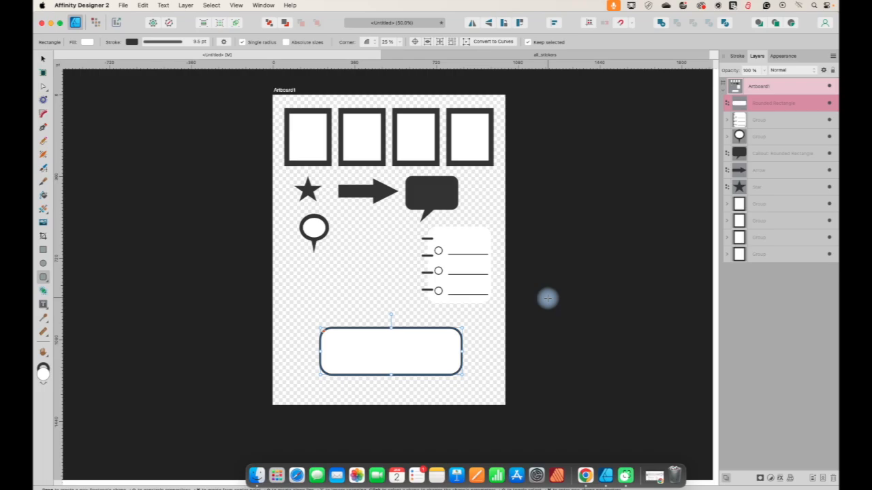
Remove the new rounded rectangle's stroke and fill it with the recently used dark gray
key(super+equal)
key(super+equal)
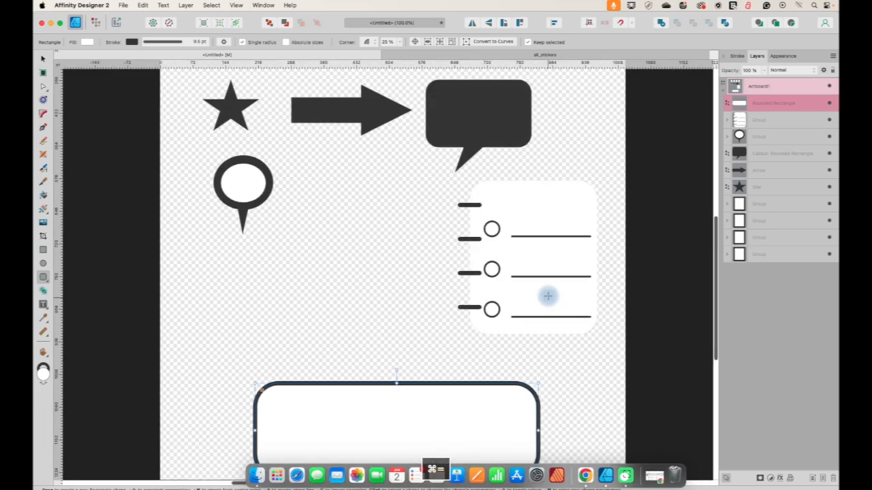
scroll(420, 235, down, 5)
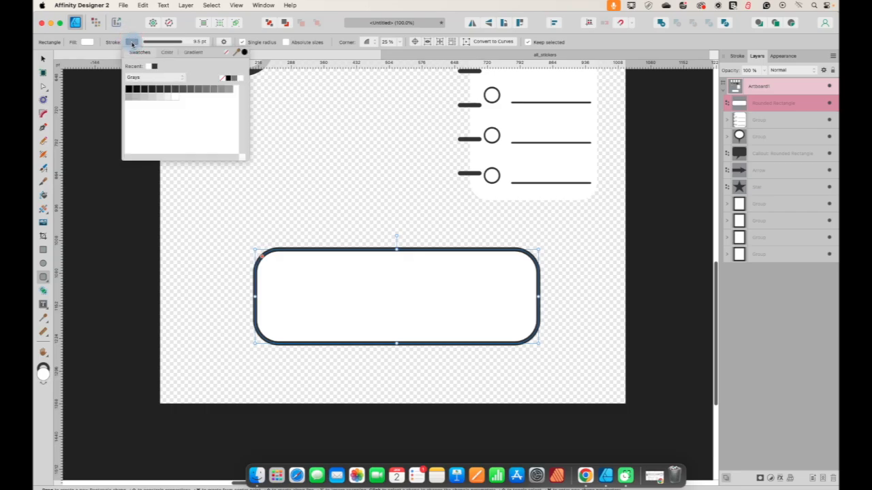
click(227, 54)
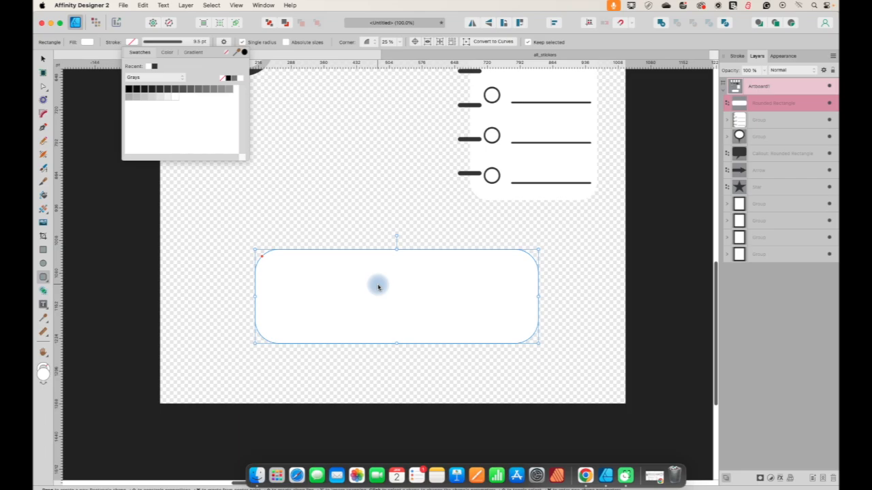
click(86, 41)
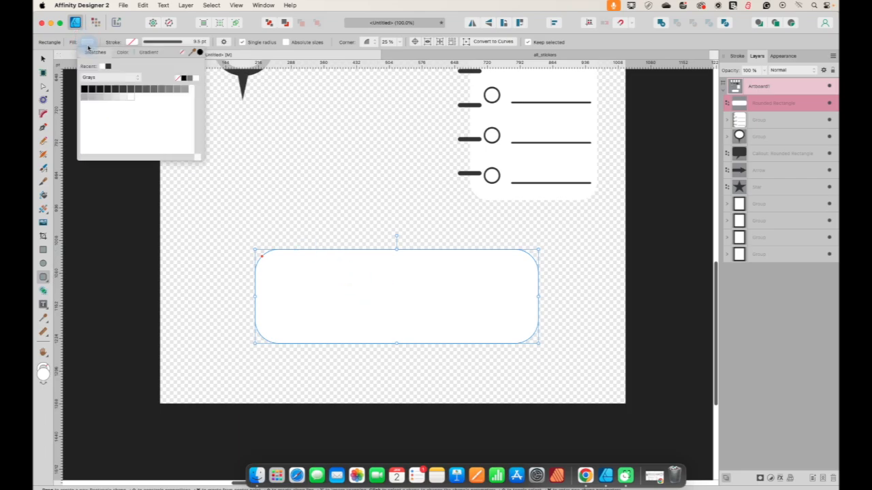
click(107, 66)
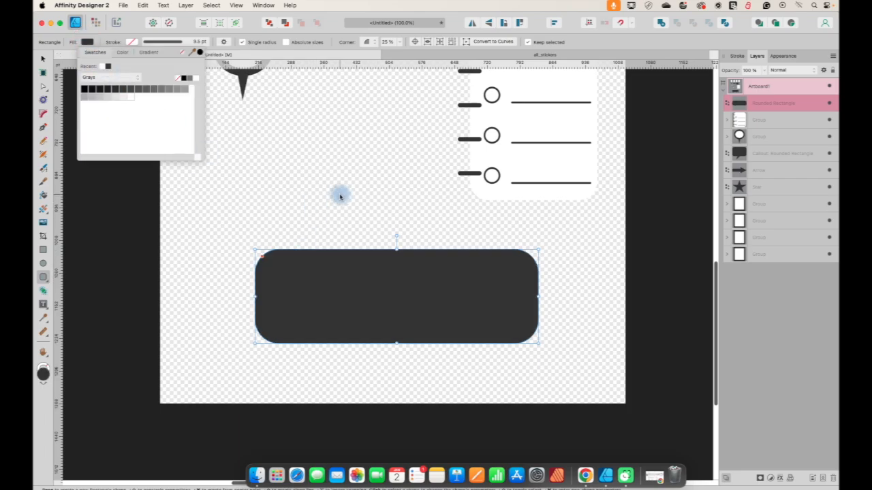
Reduce the dark rounded rectangle's corner radius to 17% and paste a copy of it in place
drag(262, 257, 259, 254)
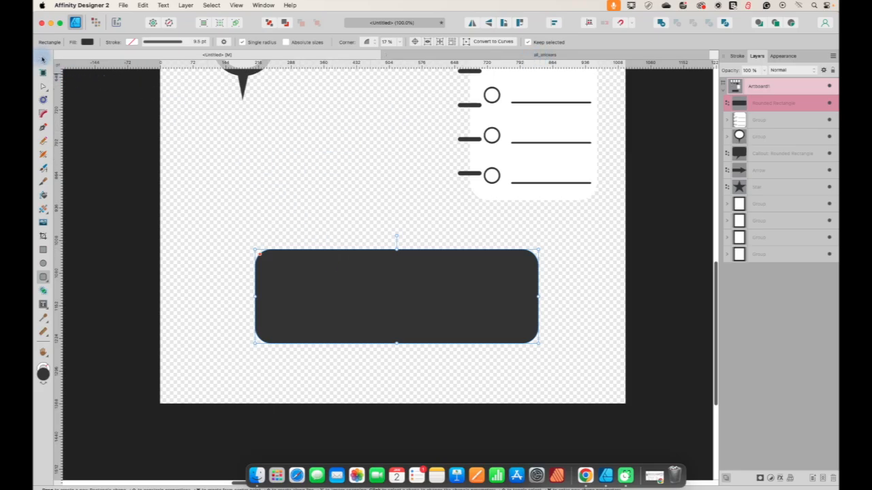
click(42, 59)
key(super+c)
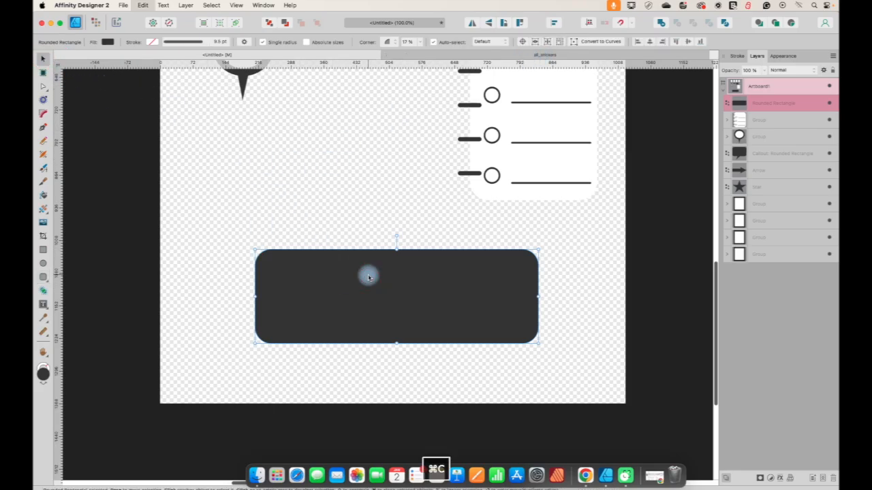
key(super+v)
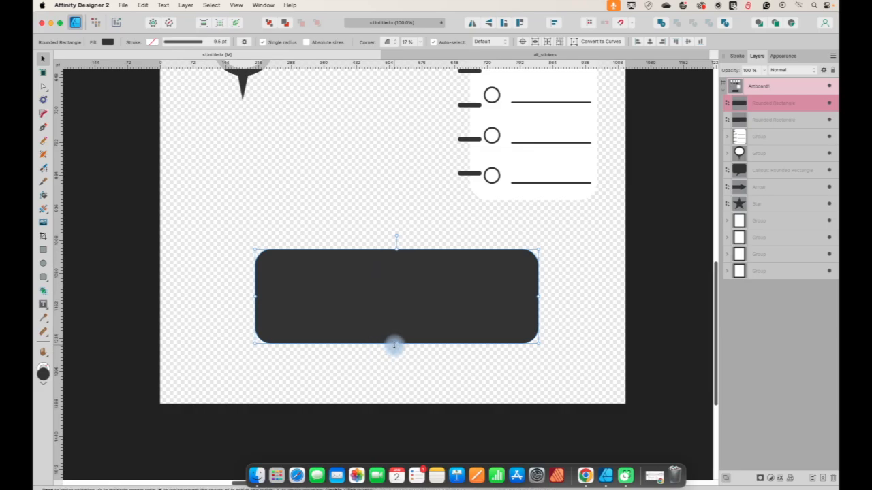
Shrink the copied rectangle to an evenly inset panel in the upper half of the dark shape and fill it white
drag(396, 344, 393, 300)
drag(397, 249, 396, 257)
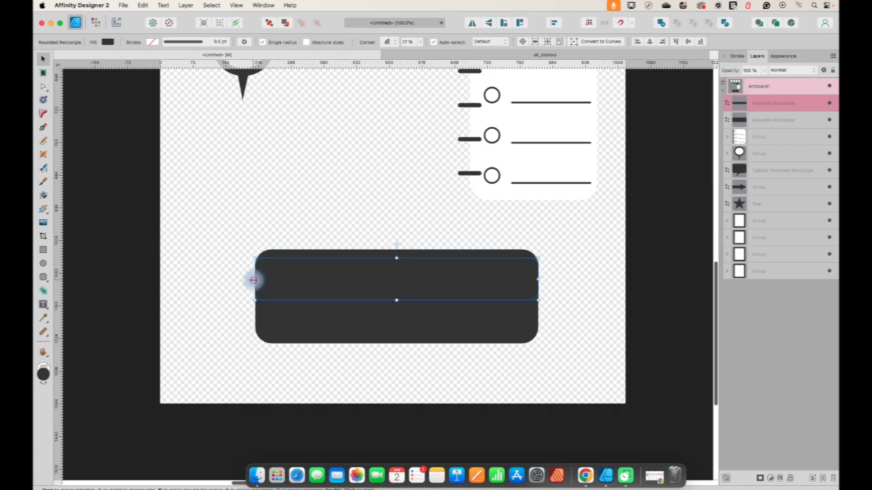
drag(254, 278, 263, 280)
drag(537, 279, 528, 277)
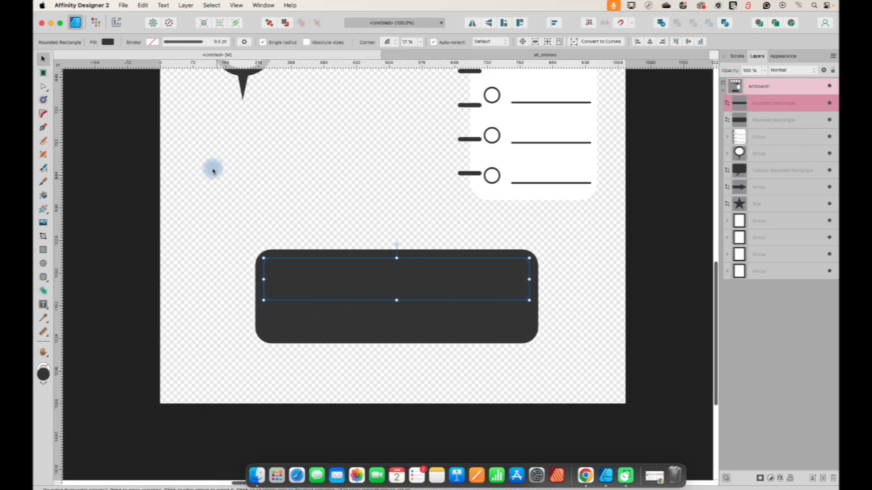
click(108, 42)
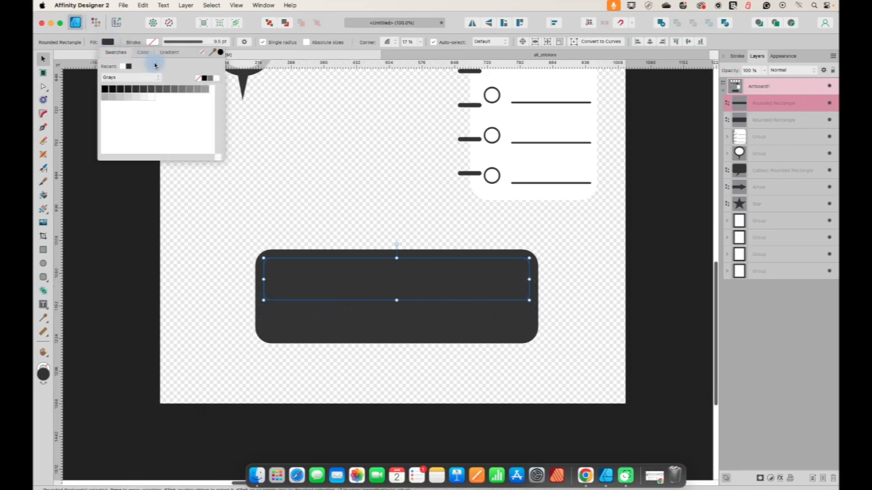
click(217, 79)
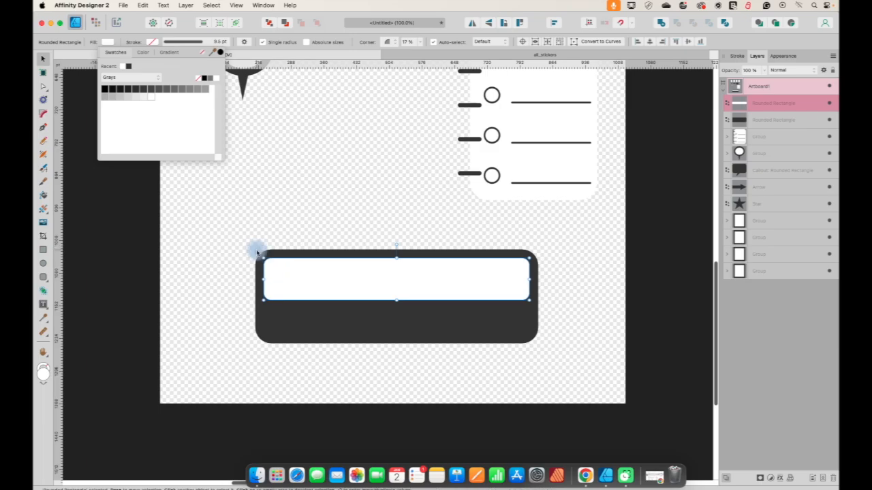
Turn off the single radius for the white panel and set its two bottom corners to None, keeping the top ones rounded
click(263, 43)
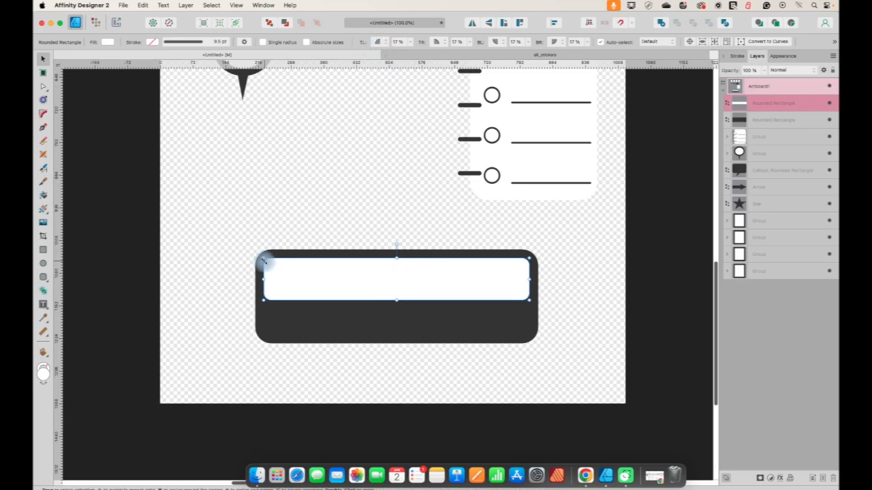
click(505, 44)
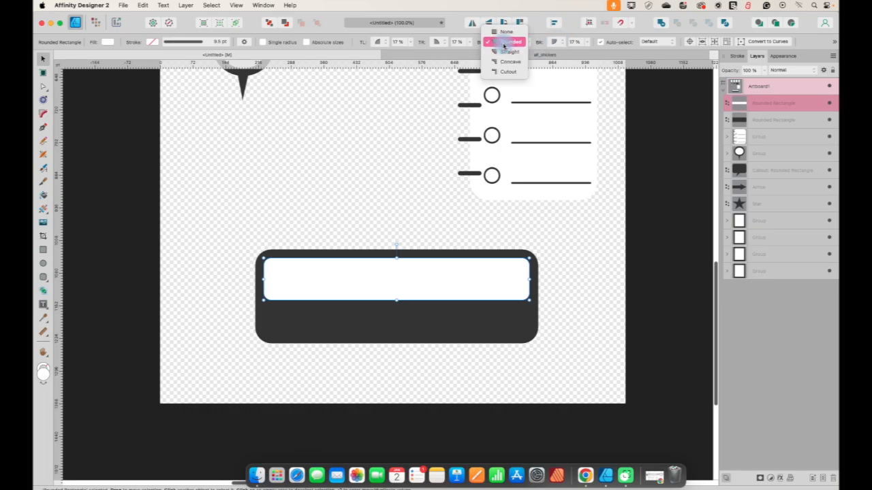
click(498, 32)
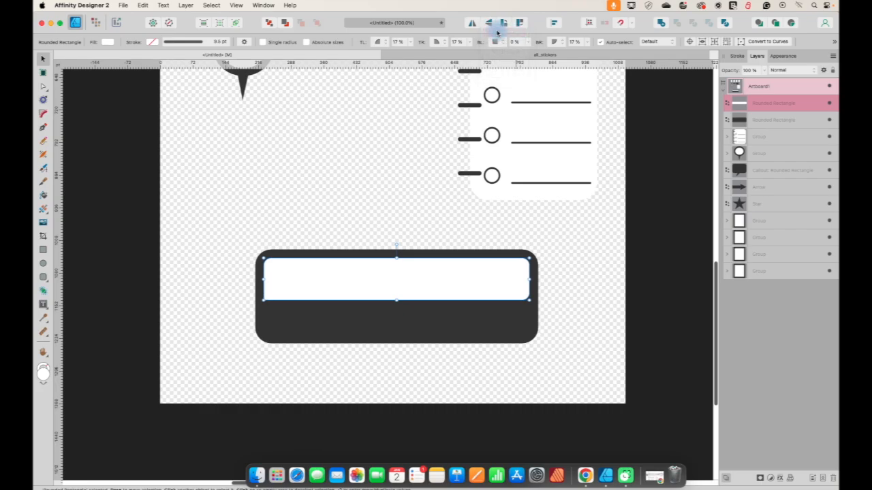
click(560, 43)
click(555, 32)
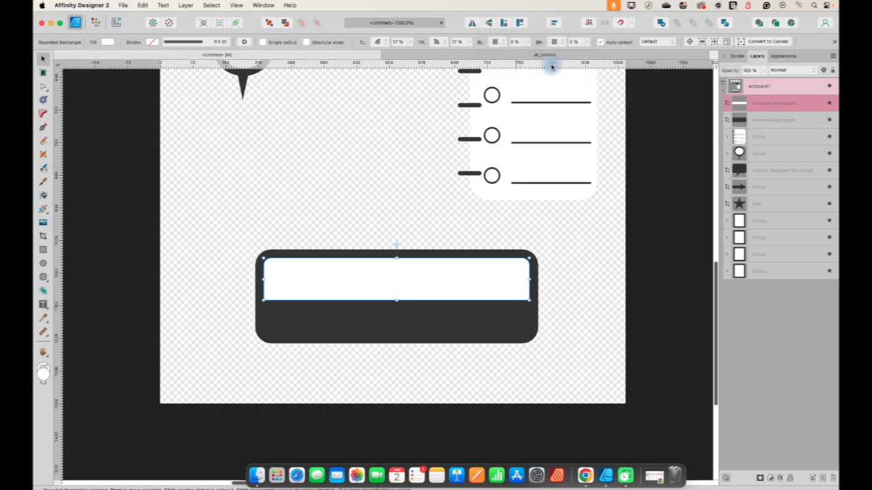
click(580, 278)
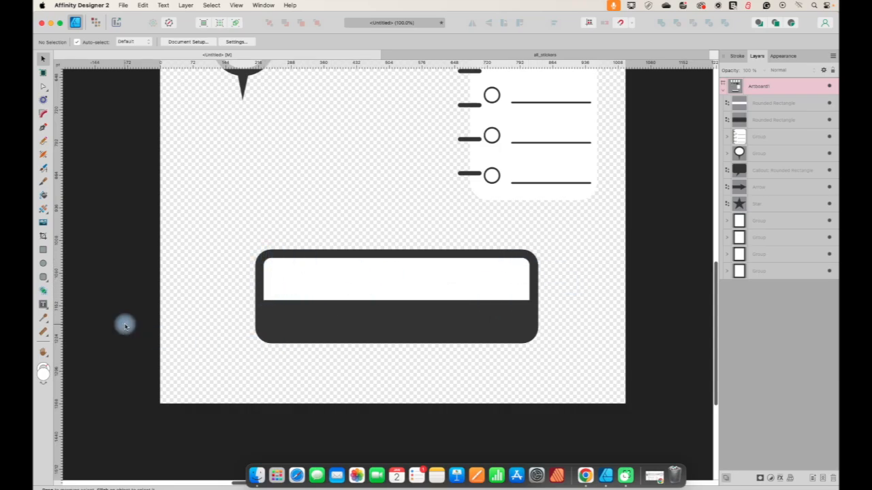
Draw a small white teardrop with the Tear Tool and position it at the left end of the dark lower band
click(48, 284)
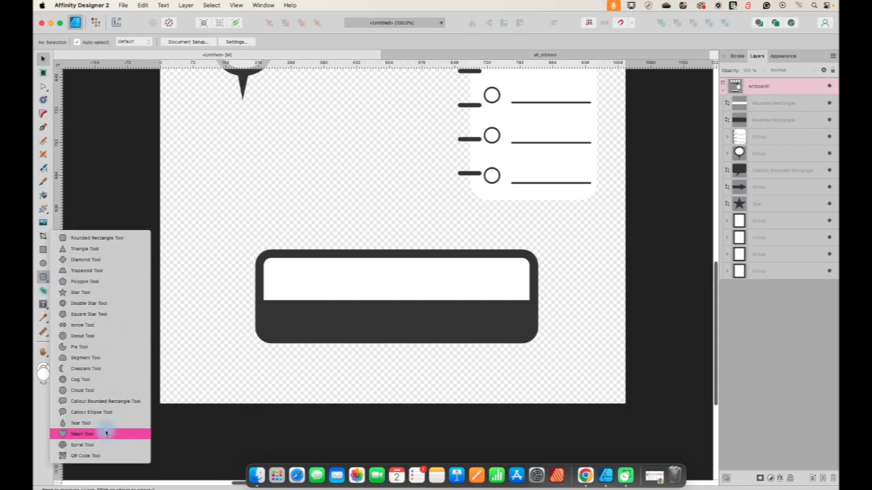
click(74, 424)
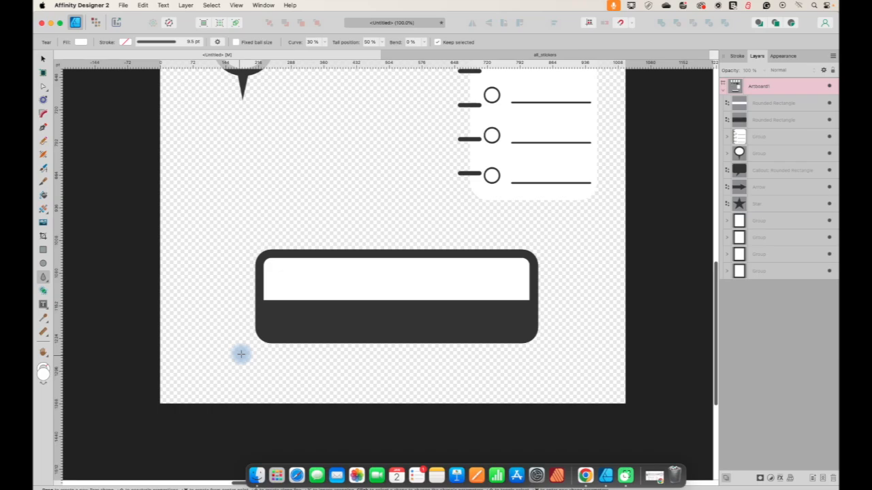
drag(274, 315, 291, 332)
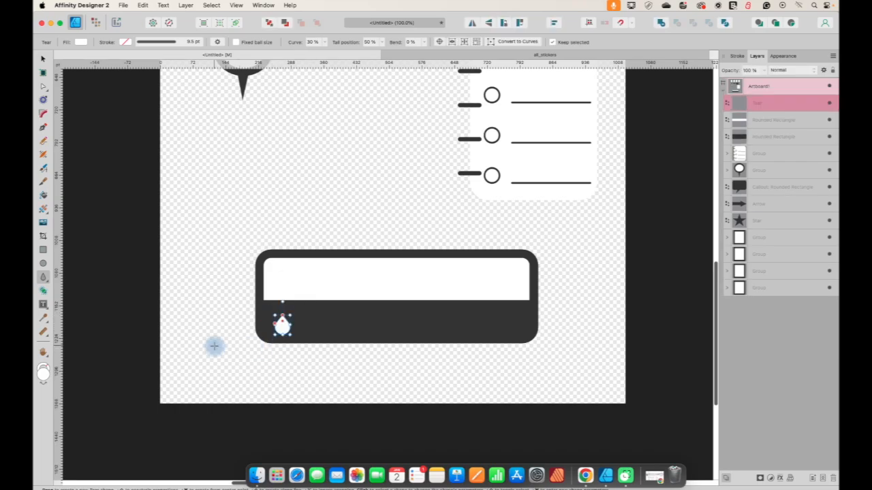
click(43, 58)
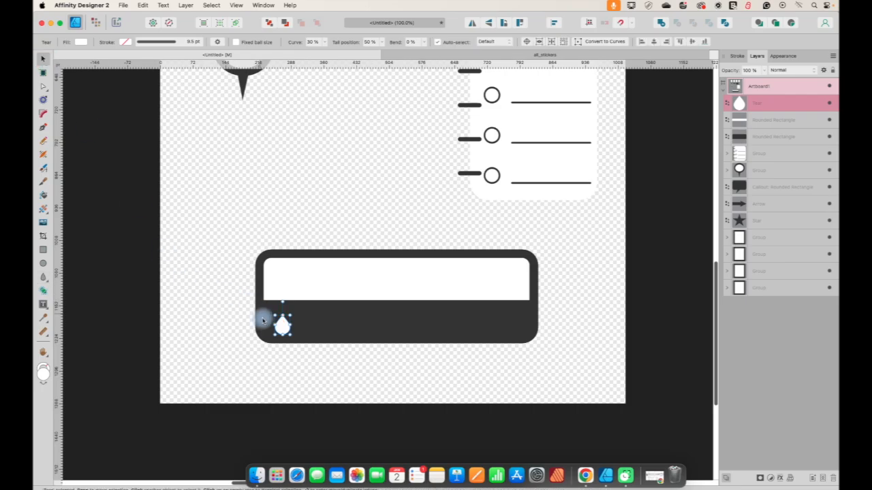
drag(279, 327, 276, 325)
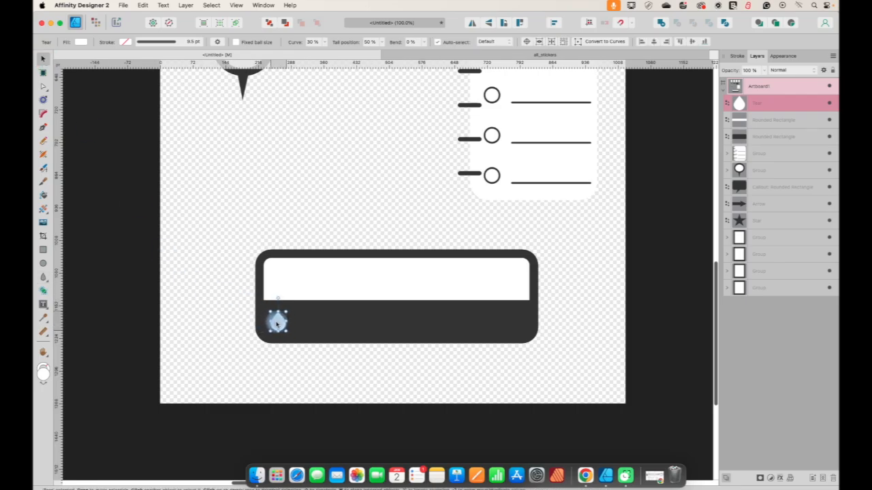
Check the all_stickers reference document, and duplicate the teardrop into an evenly spaced row of eight along the lower band
click(545, 55)
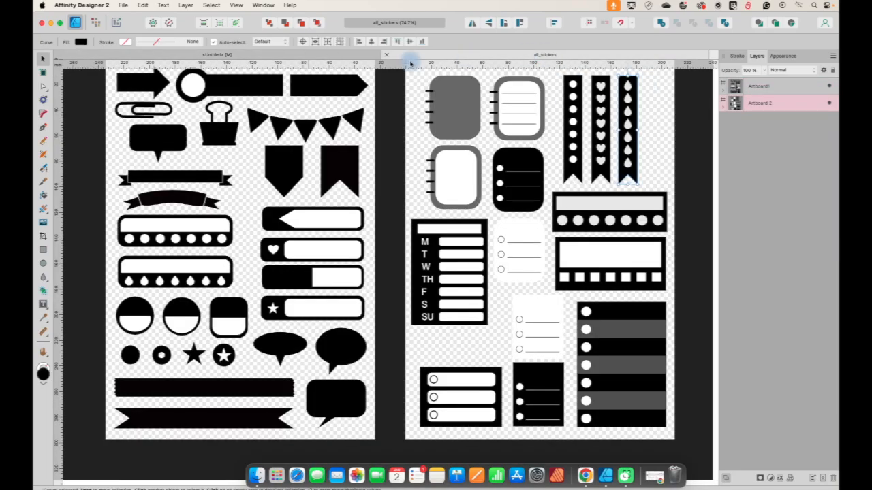
click(320, 55)
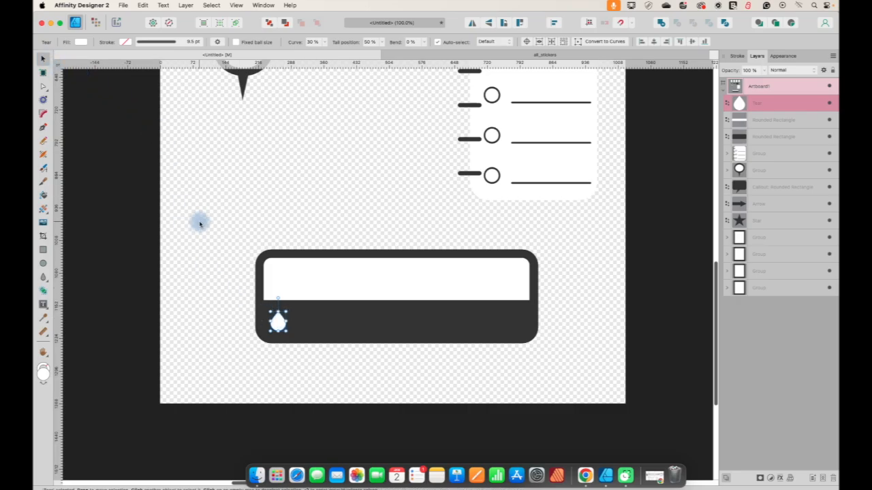
key(super+j)
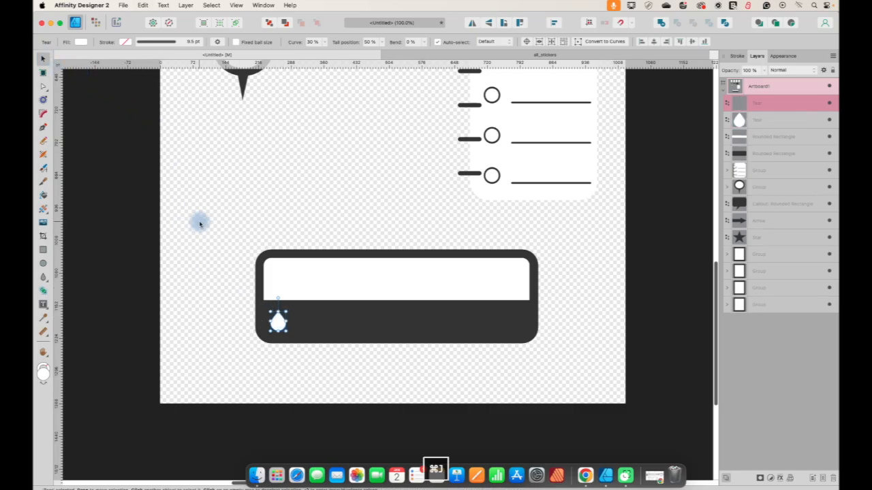
drag(279, 320, 303, 323)
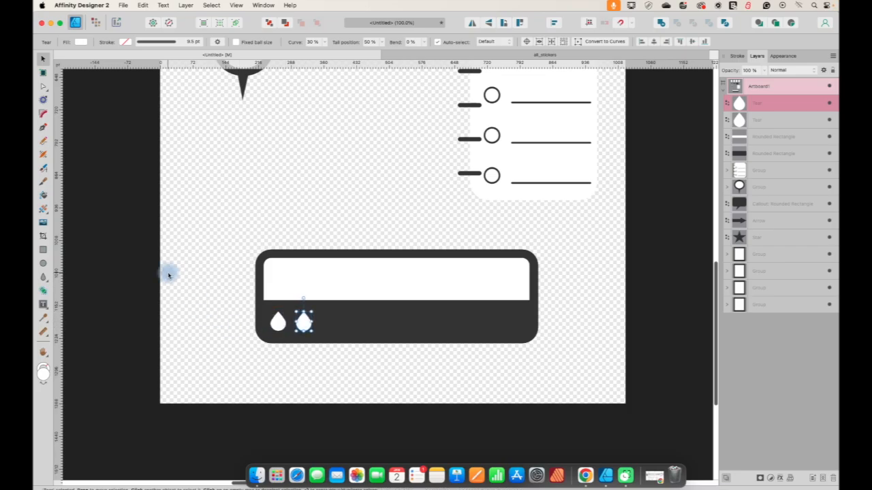
key(super+j)
key(super+j)
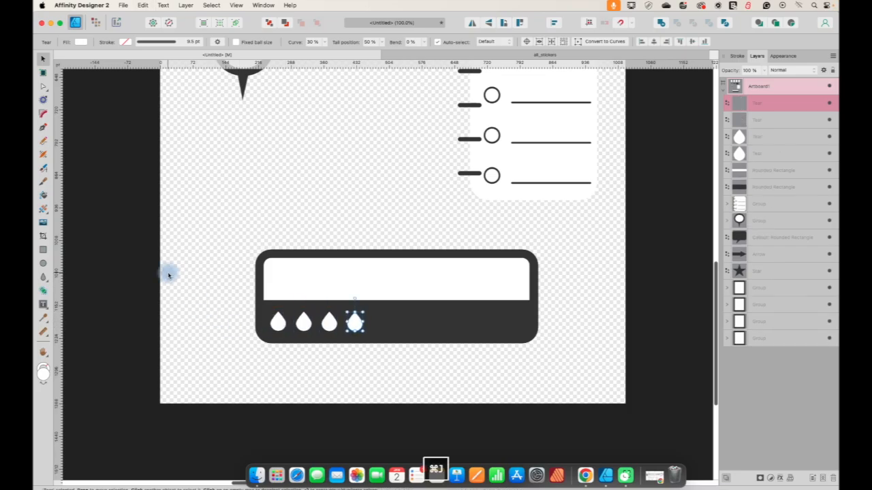
key(super+j)
key(super+j)
key(super+j)
key(super+j)
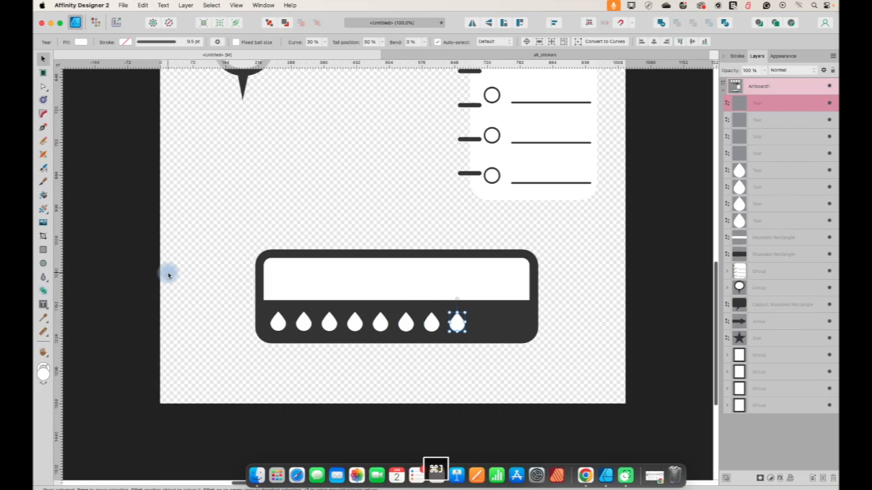
Stretch all eight teardrops wider and taller together, and centre the row in the dark lower band
drag(502, 359, 234, 304)
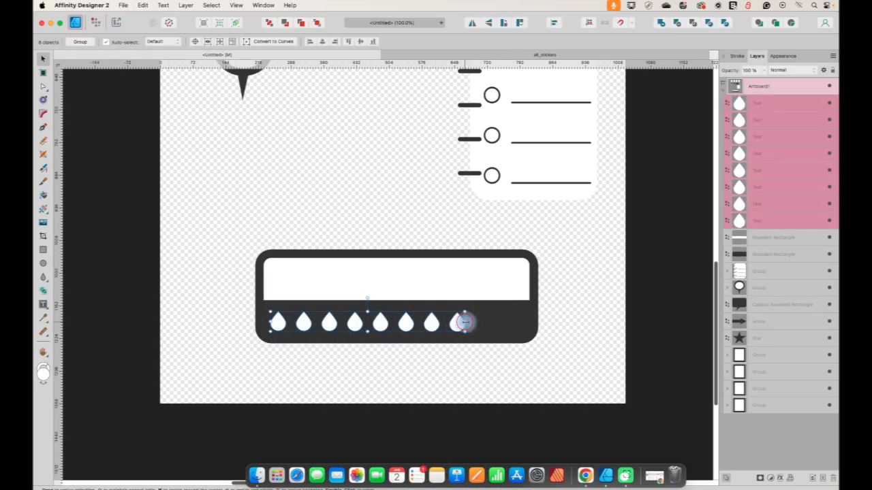
drag(461, 322, 515, 320)
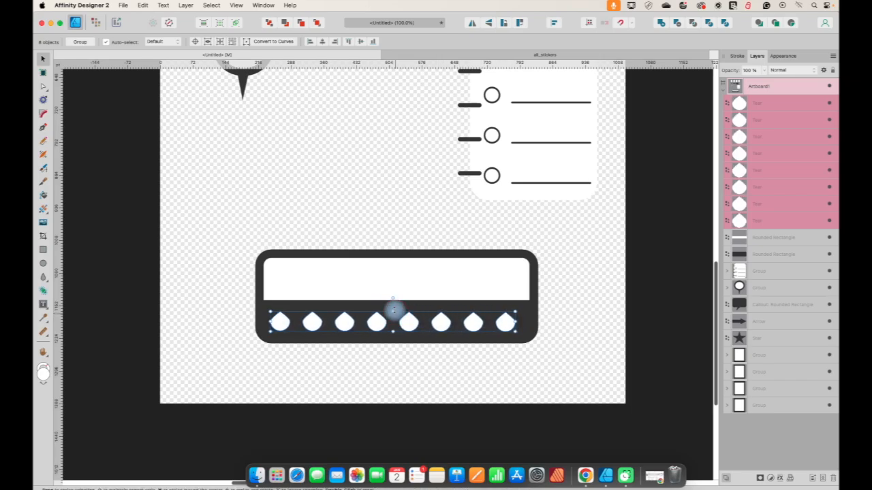
drag(393, 311, 393, 336)
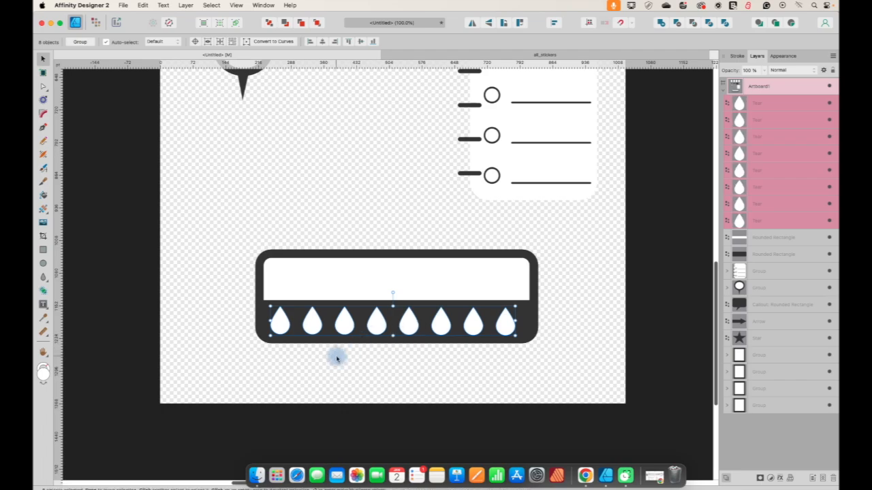
click(43, 60)
drag(380, 325, 385, 331)
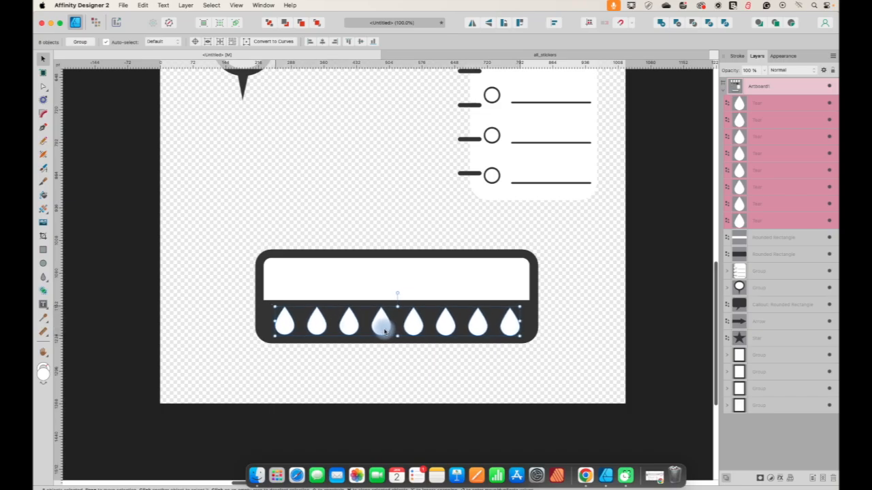
click(409, 379)
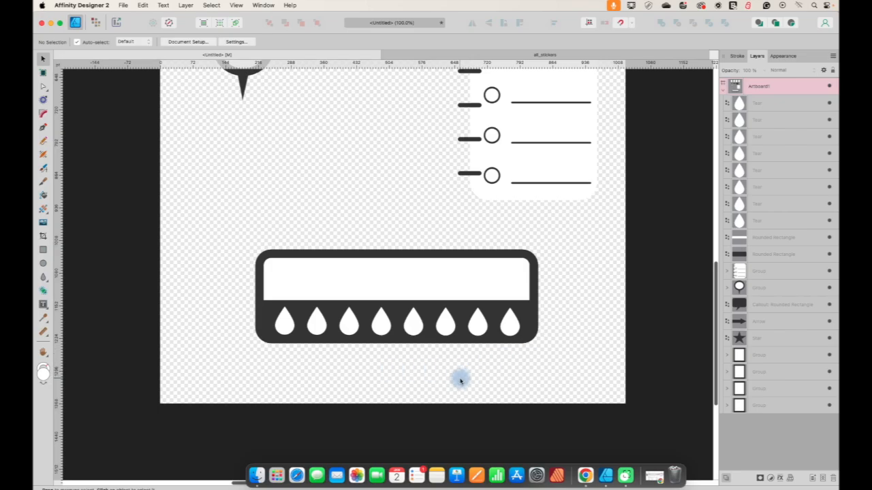
Move the first and last teardrops outward toward the band's ends, with snapping enabled to level them with the row
click(285, 325)
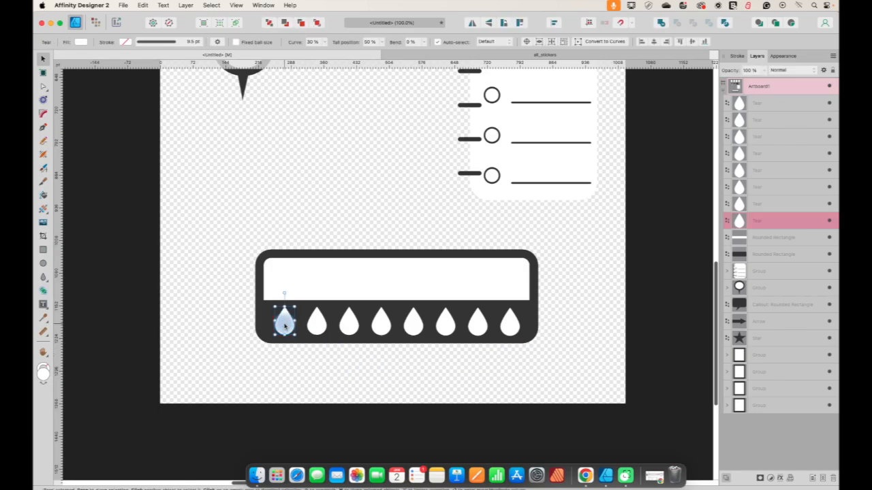
drag(282, 325, 276, 325)
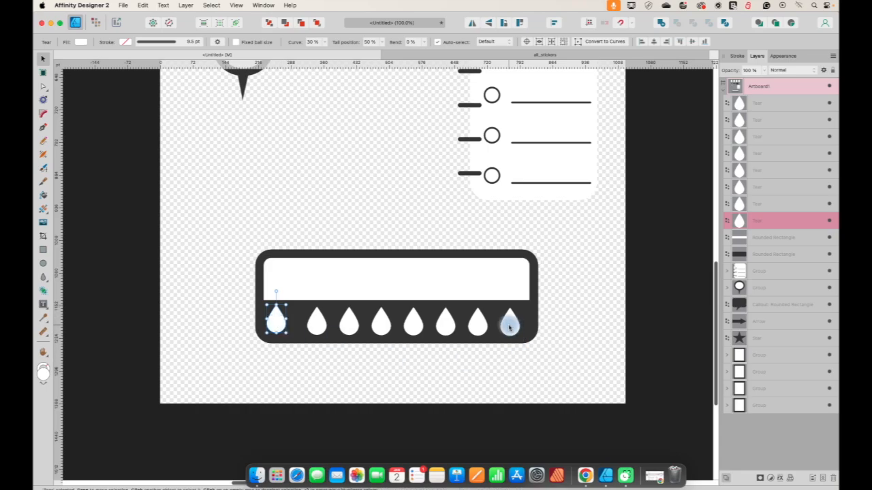
click(510, 326)
drag(512, 325, 519, 321)
click(619, 25)
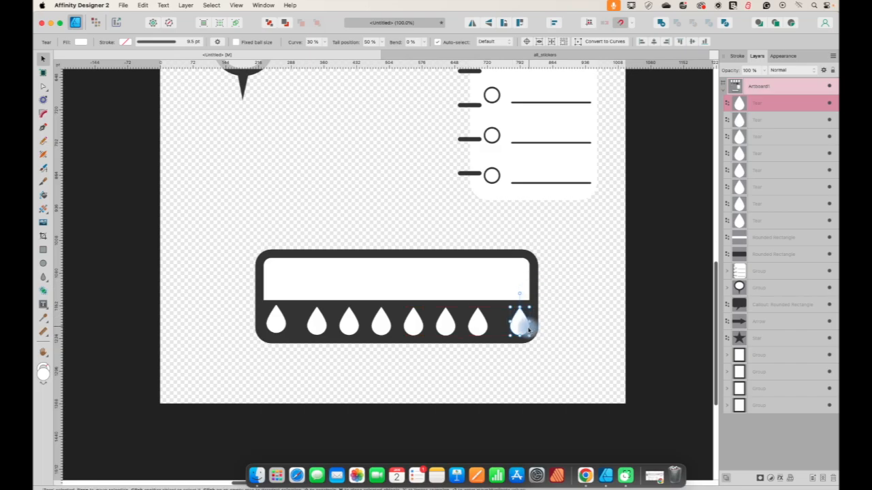
drag(520, 327, 519, 326)
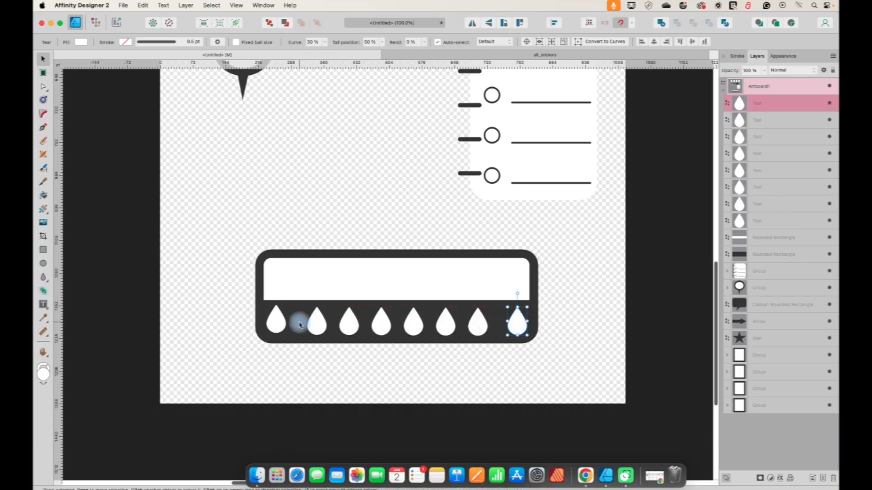
click(275, 326)
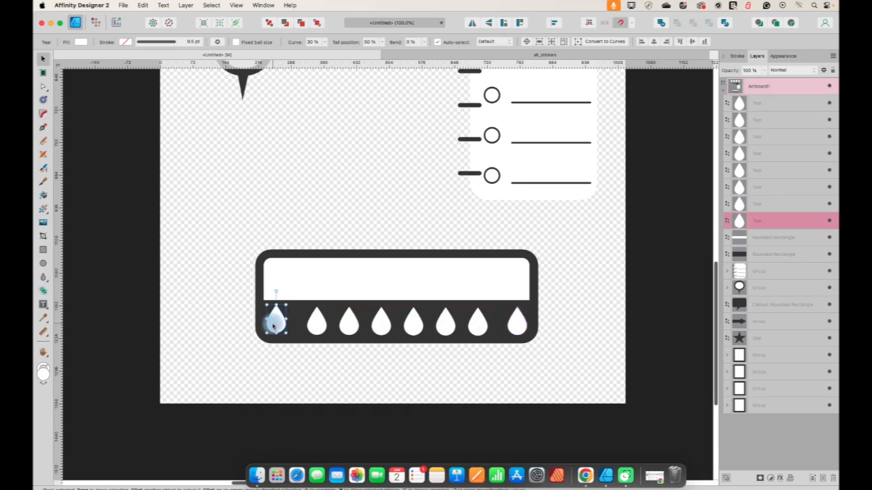
drag(273, 327, 273, 327)
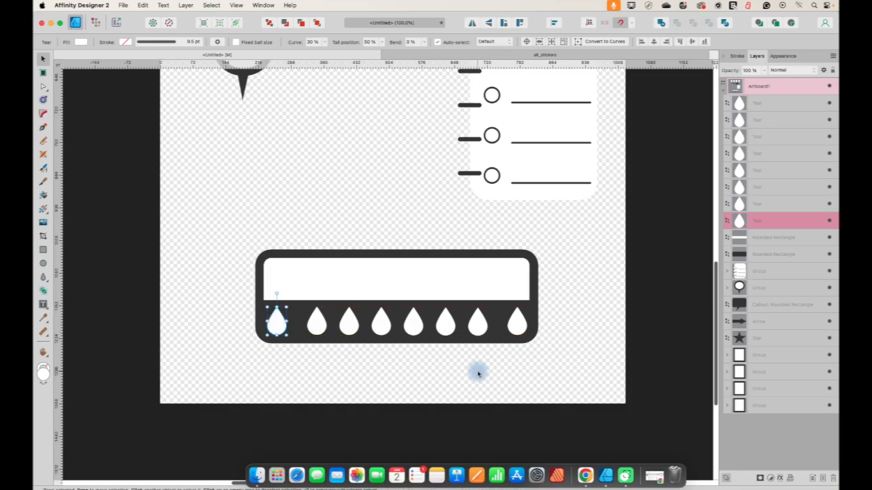
Distribute all eight teardrops with equal horizontal spacing along the dark lower band
drag(560, 351, 225, 302)
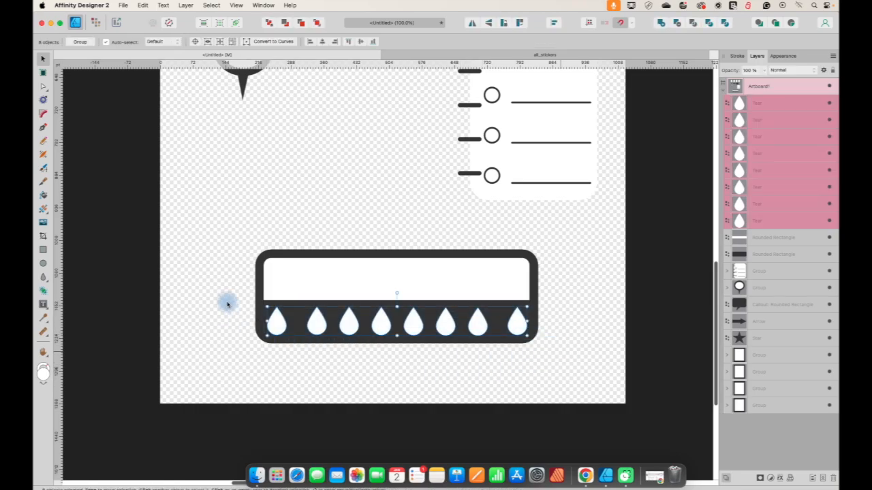
click(553, 23)
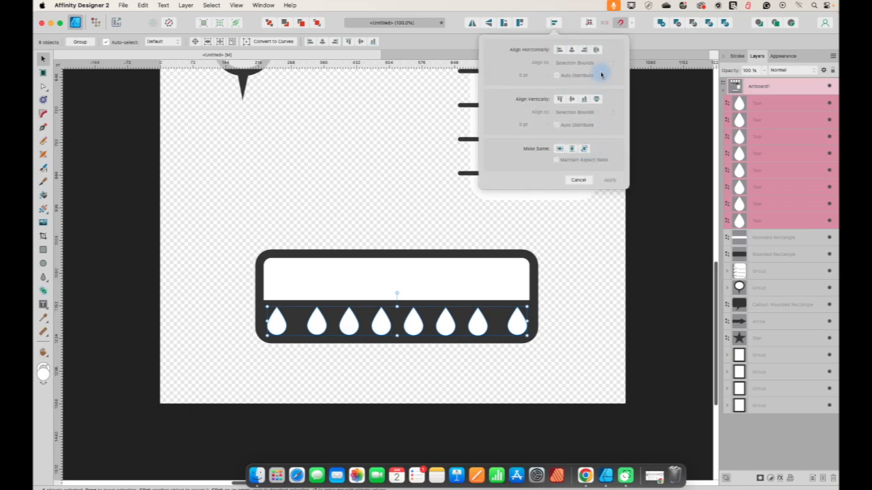
click(597, 50)
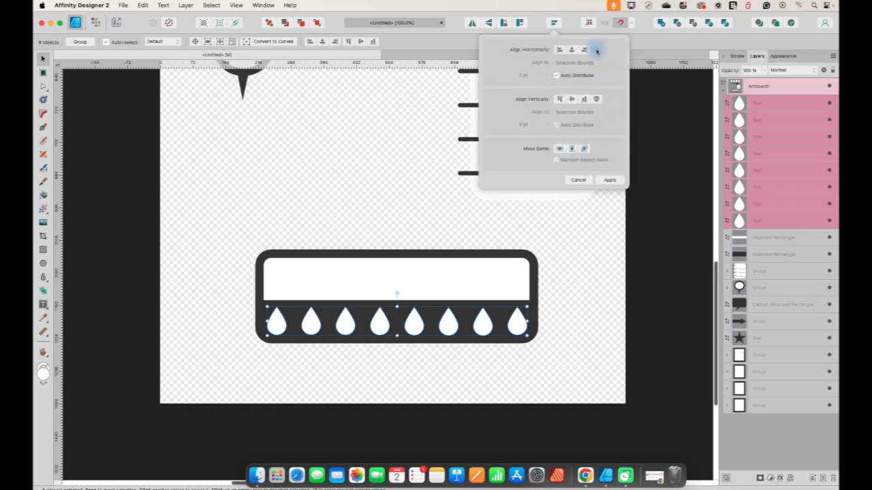
click(604, 281)
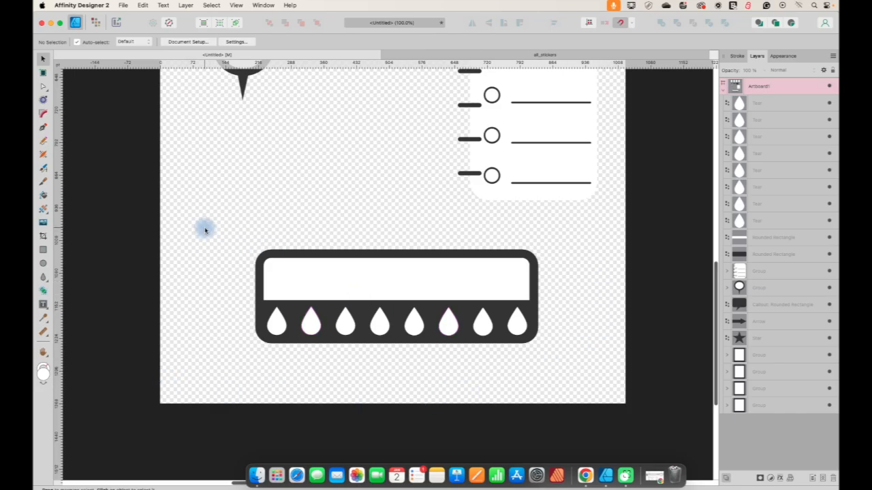
Group the water-tracker label with its white panel and teardrops, and move the group up and toward the artboard's left edge
drag(205, 229, 581, 386)
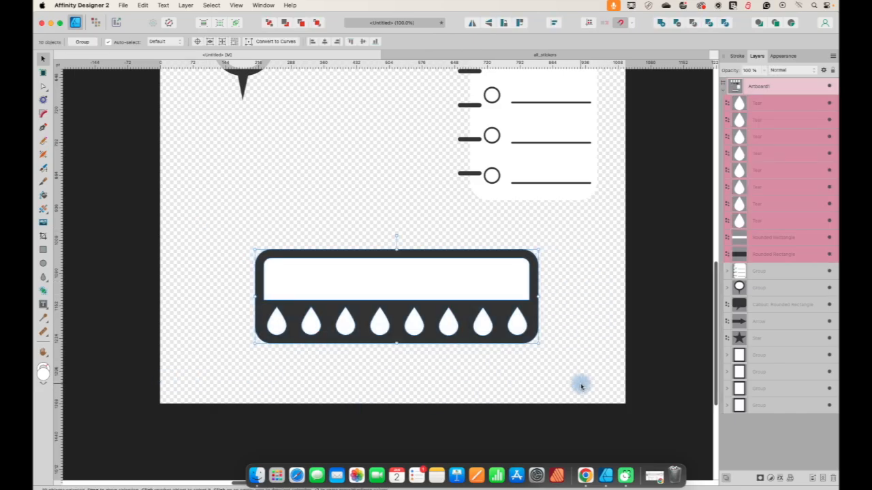
key(super+g)
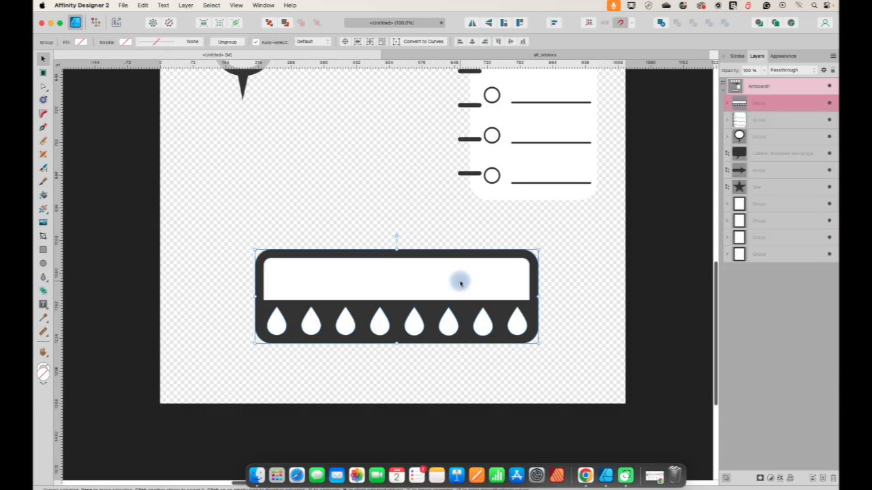
drag(459, 282, 397, 254)
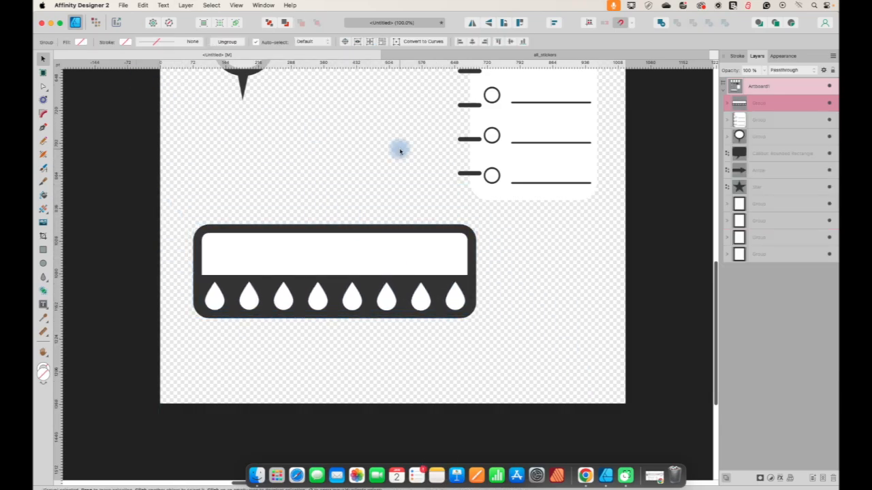
scroll(399, 148, up, 5)
scroll(399, 152, up, 7)
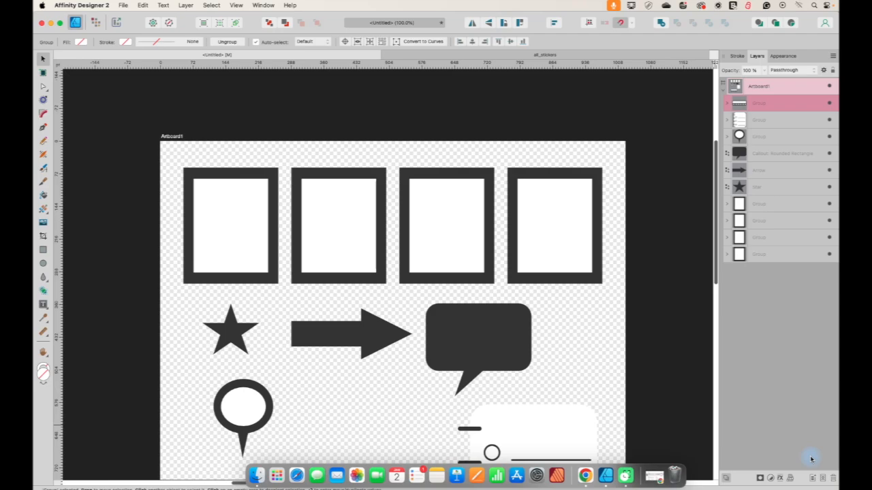
scroll(596, 293, down, 8)
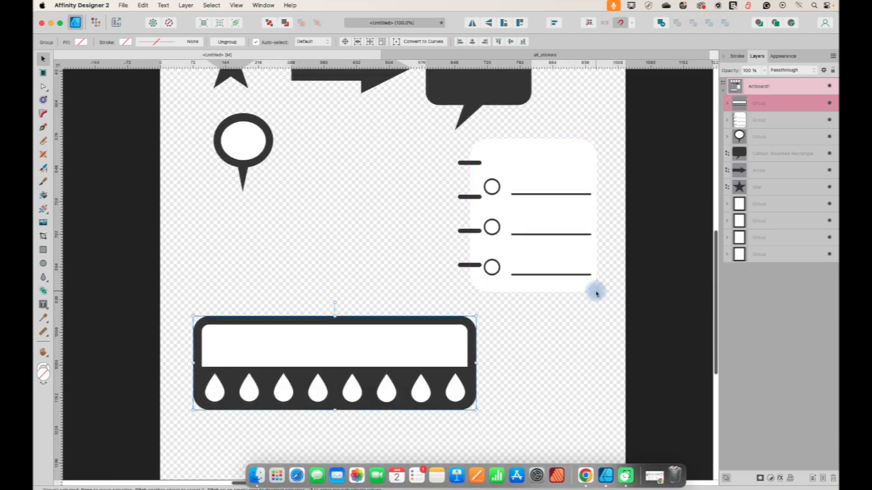
click(43, 126)
click(275, 43)
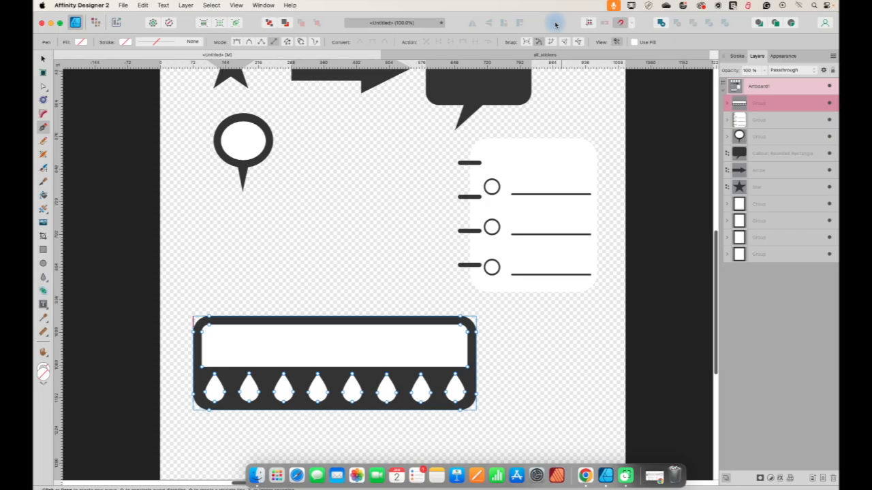
key(v)
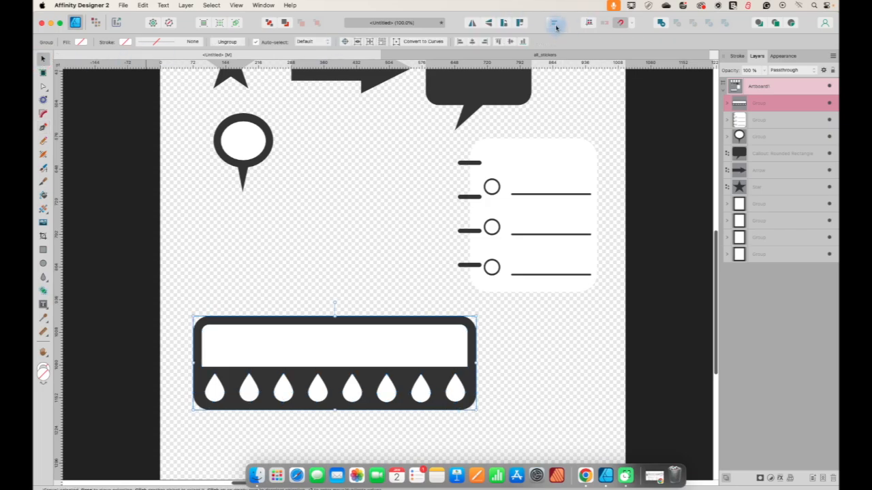
click(555, 22)
click(555, 22)
Add the artistic text "choose joy!" in SignPainter HouseScript at about 72 pt, between the round callout and the notepad
scroll(484, 222, up, 4)
scroll(484, 222, up, 4)
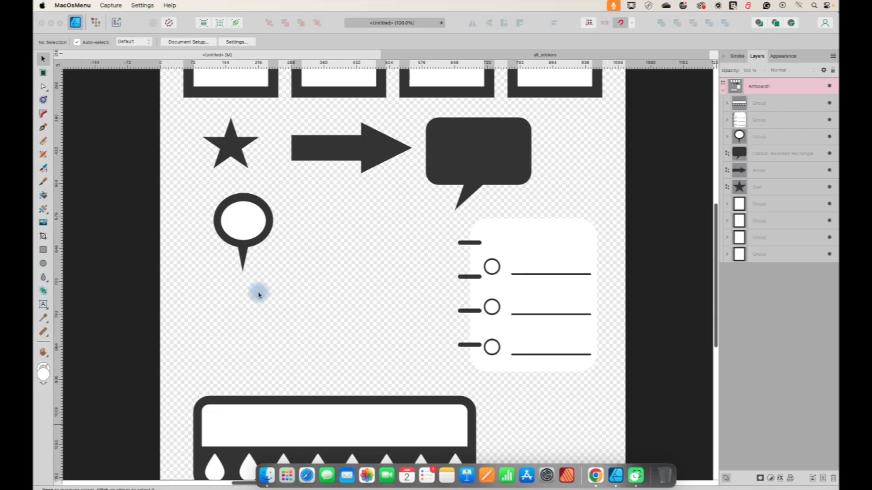
click(45, 312)
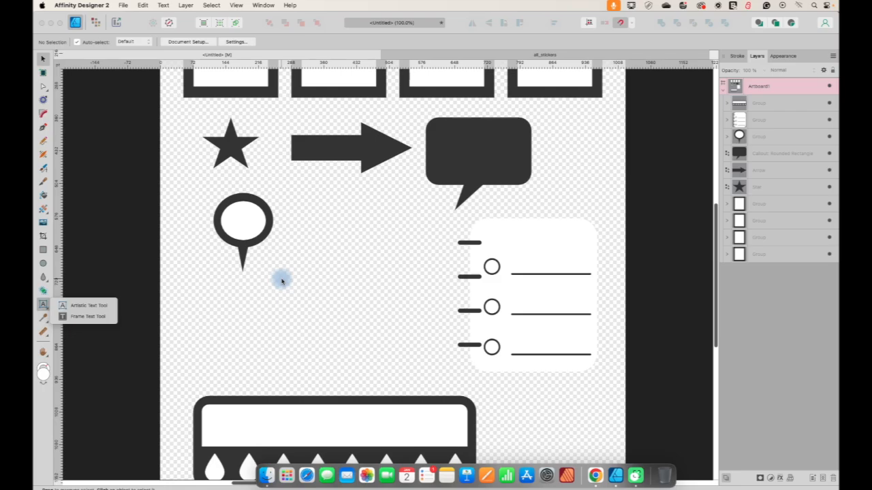
click(82, 305)
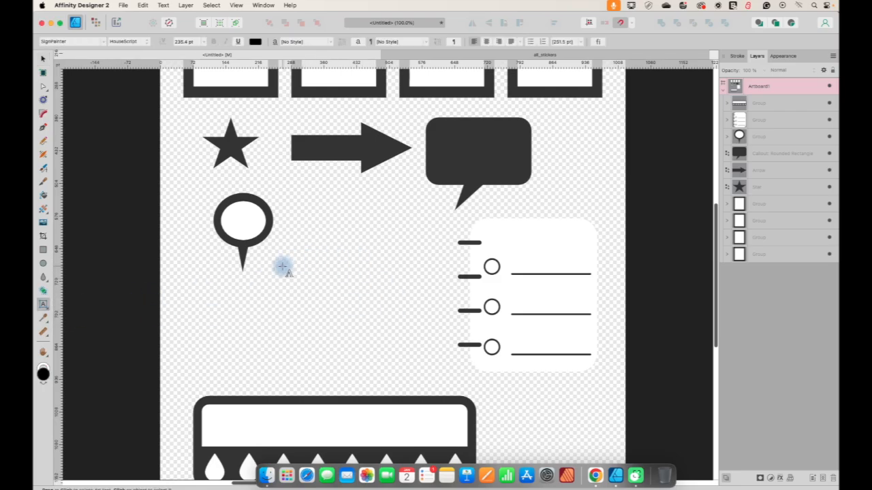
drag(282, 267, 312, 287)
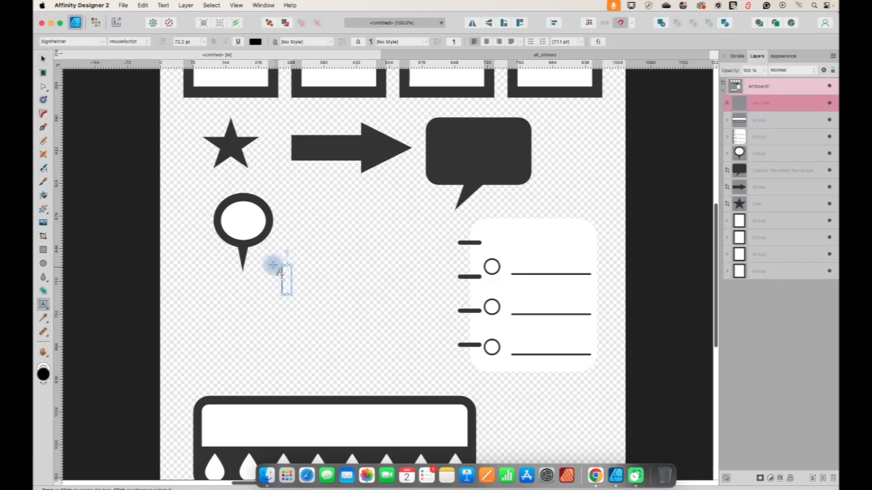
text(choose)
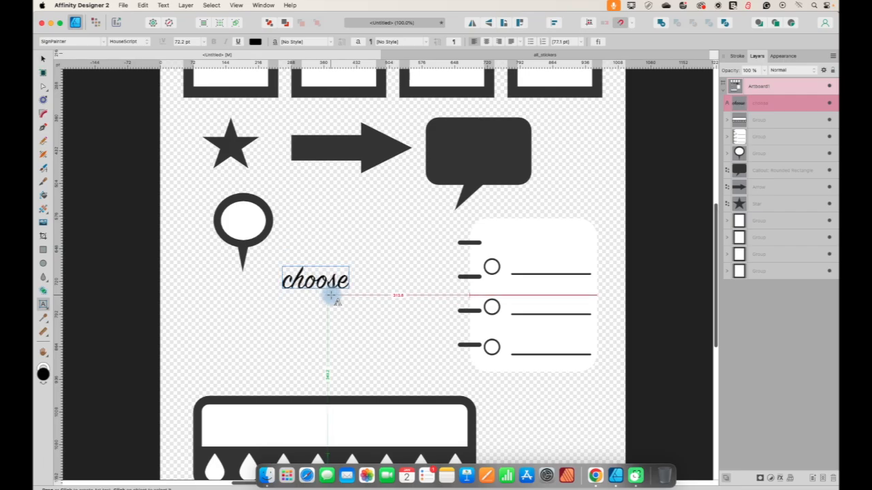
text( joy)
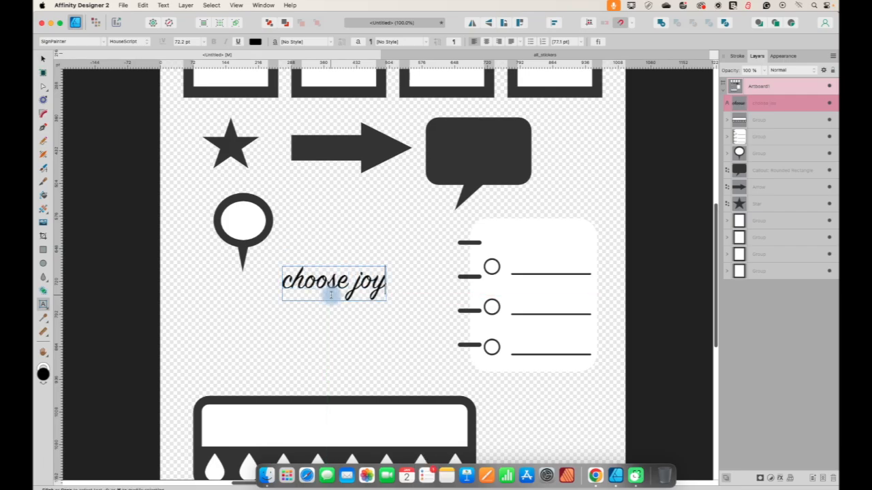
text(!)
key(Escape)
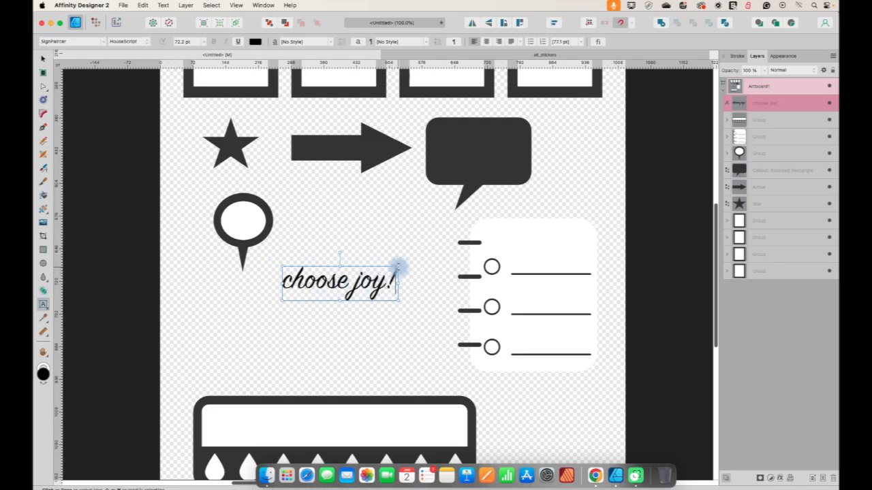
Enlarge the "choose joy!" lettering to about 115.5 pt and stretch it slightly taller
drag(398, 266, 434, 251)
drag(282, 300, 268, 305)
mouse_move(350, 305)
mouse_down()
mouse_move(350, 361)
mouse_move(356, 278)
mouse_move(351, 312)
mouse_up()
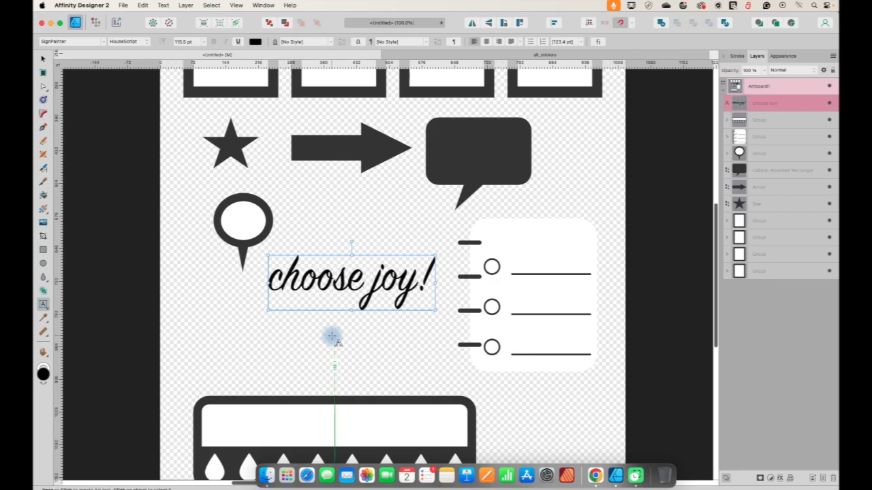
click(331, 331)
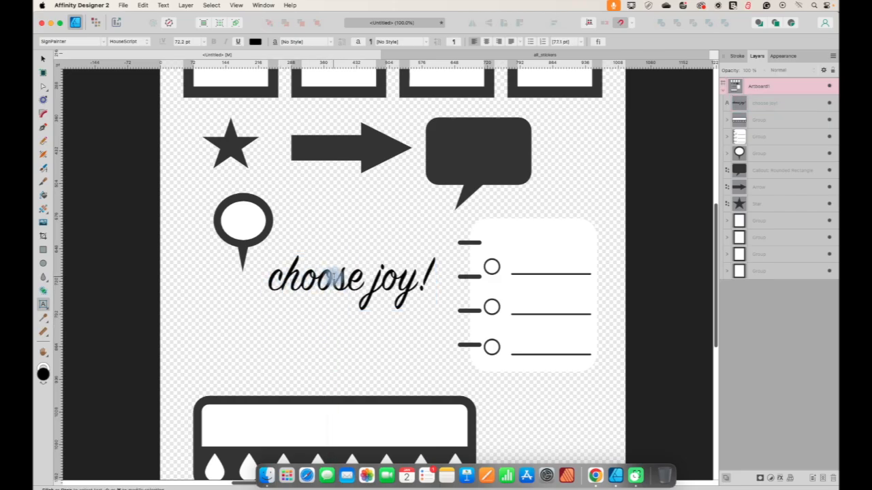
Tighten the tracking of the letters "os" in "choose" to -10 ‰ using the Character settings, and close those settings
drag(320, 276, 344, 279)
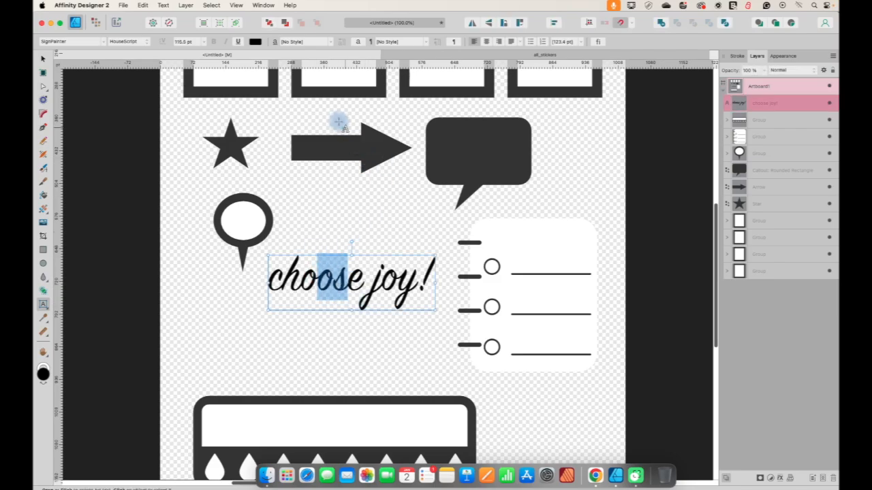
click(260, 5)
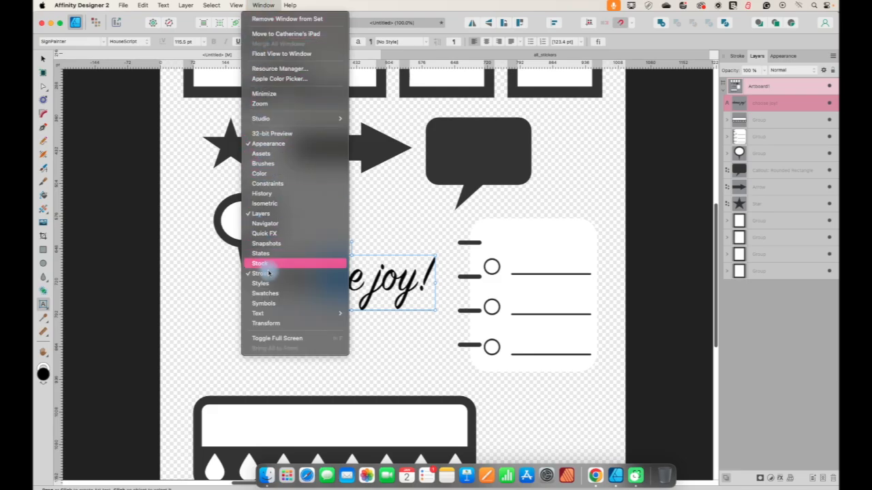
click(366, 314)
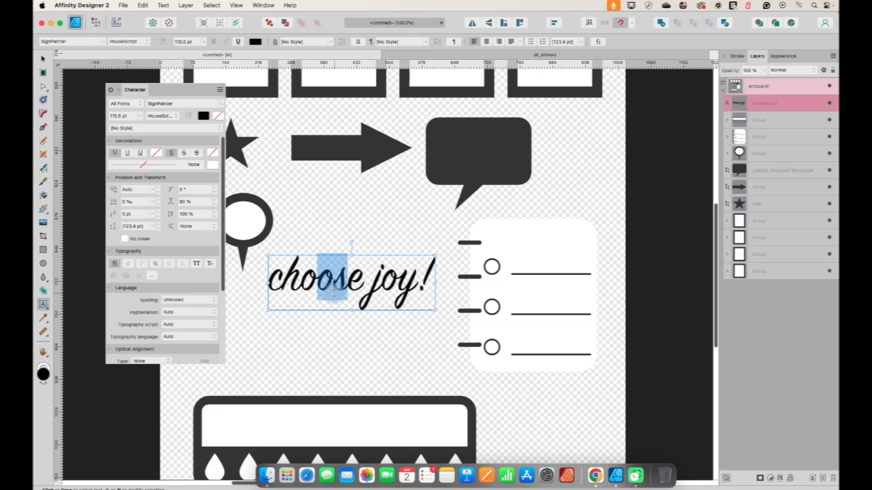
click(310, 145)
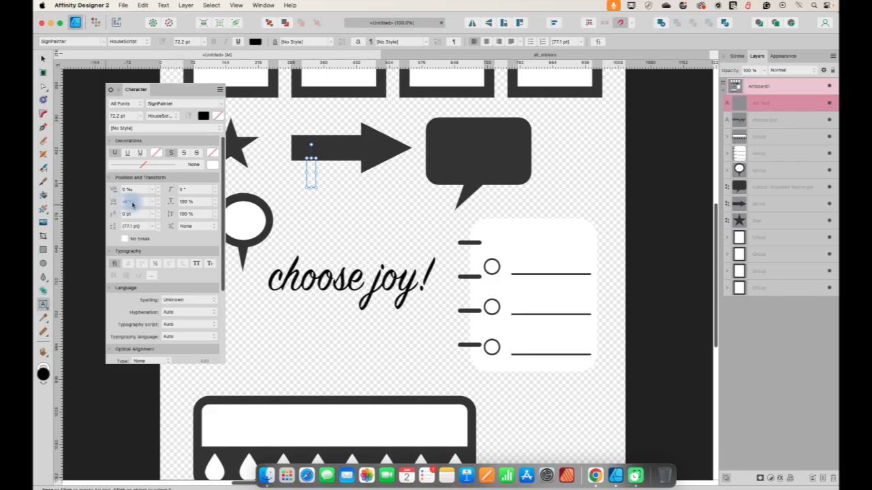
click(317, 279)
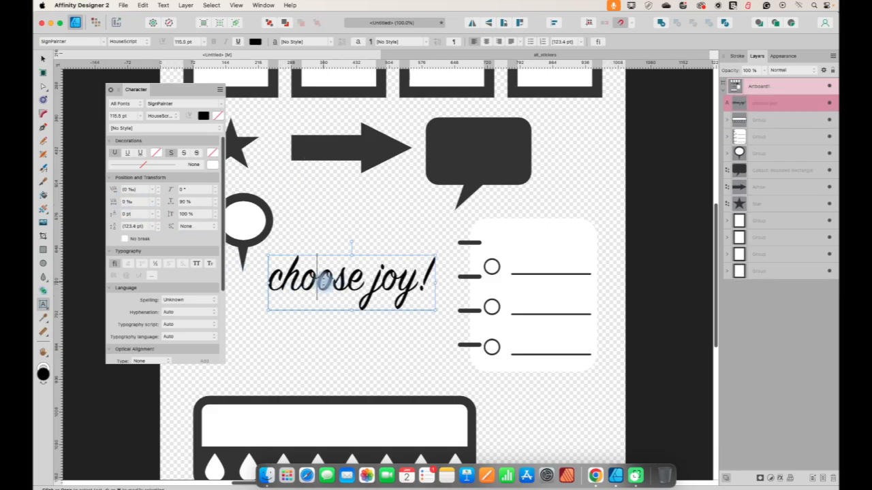
drag(318, 280, 342, 278)
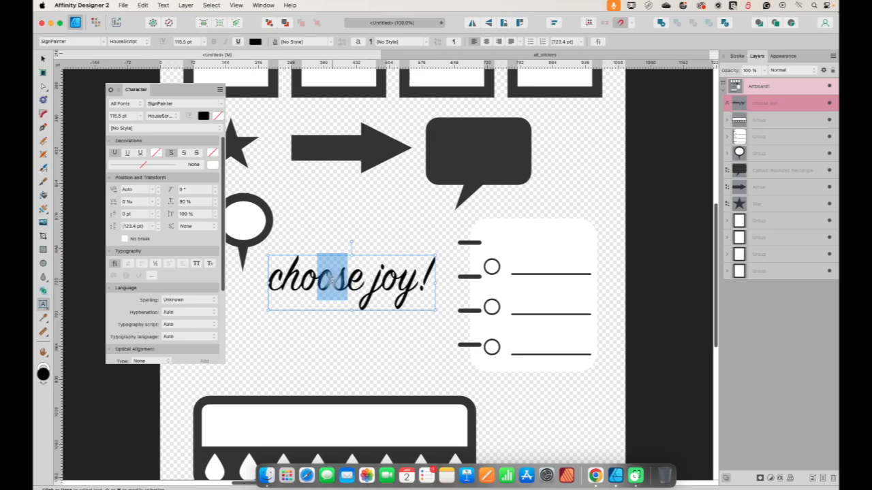
click(157, 205)
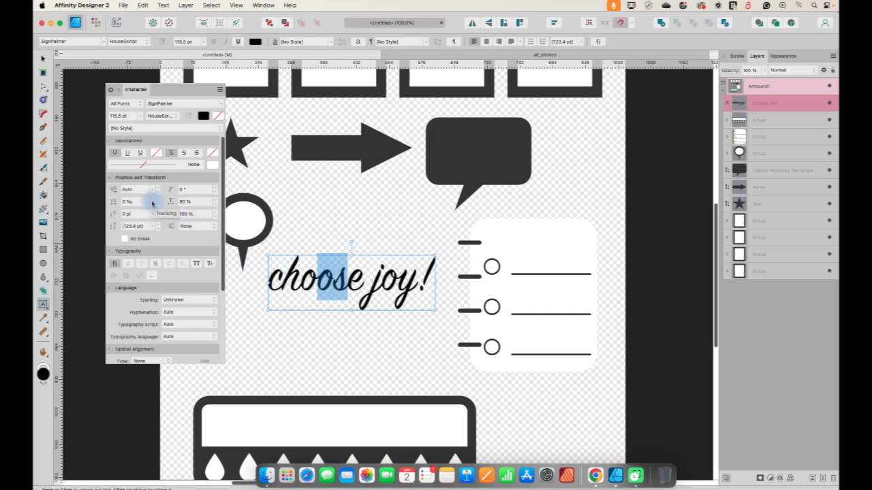
click(152, 202)
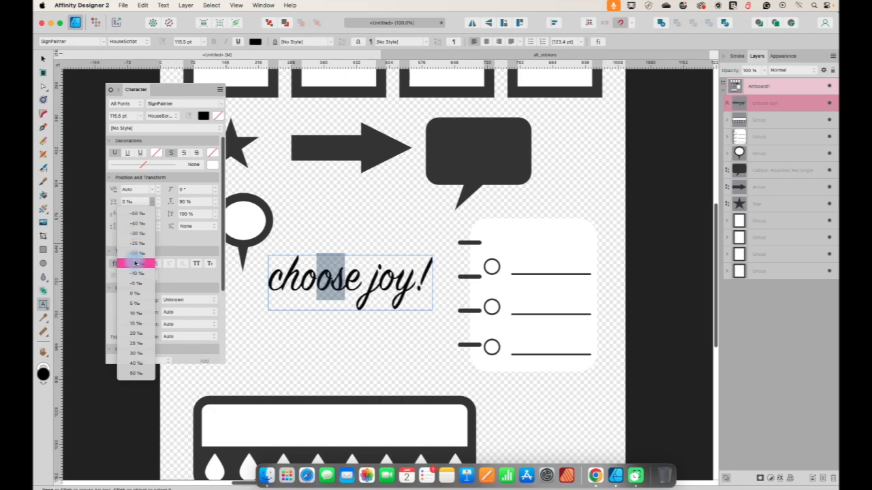
click(135, 269)
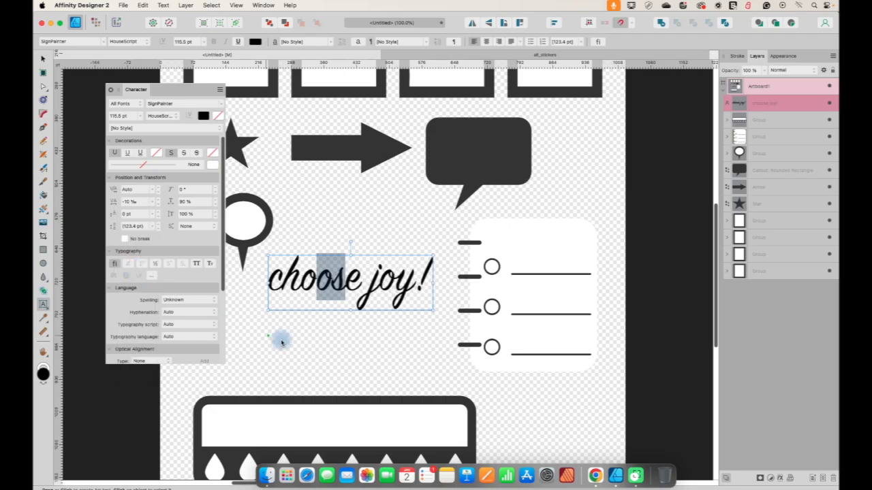
click(301, 334)
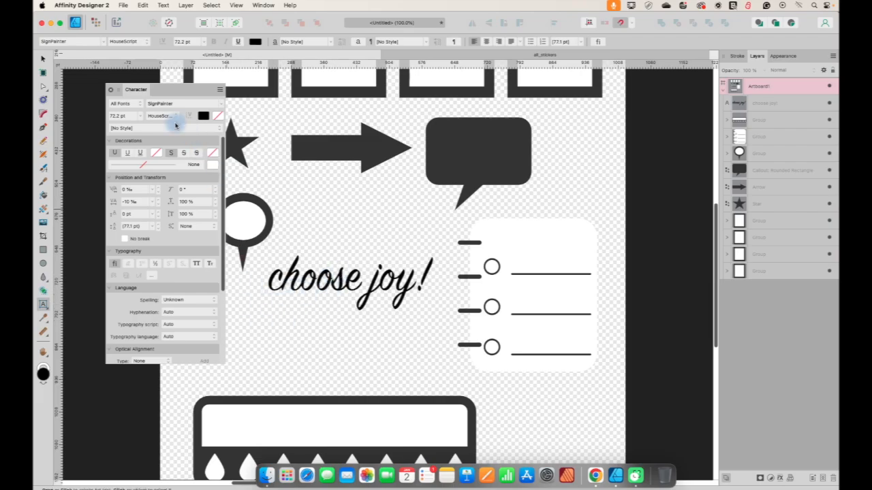
click(111, 91)
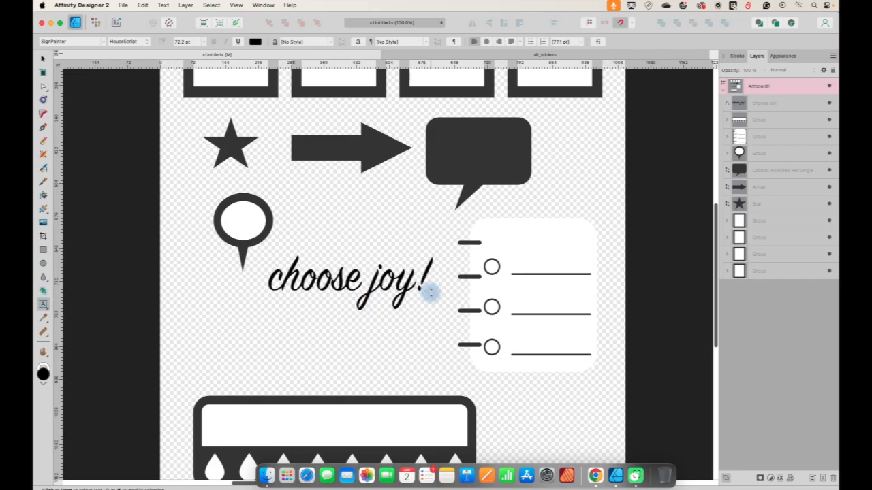
Try a white solid stroke of 1.5 pt on all of the "choose joy!" text, and reset the stroke to none
drag(431, 293, 267, 290)
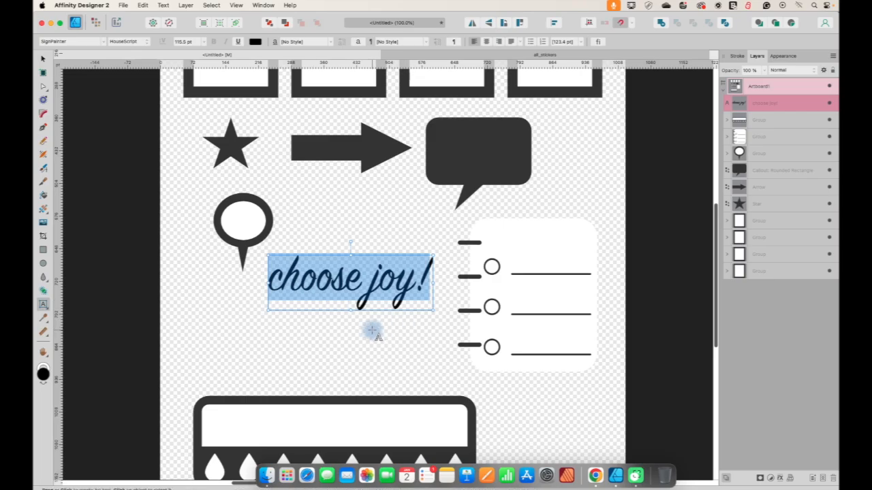
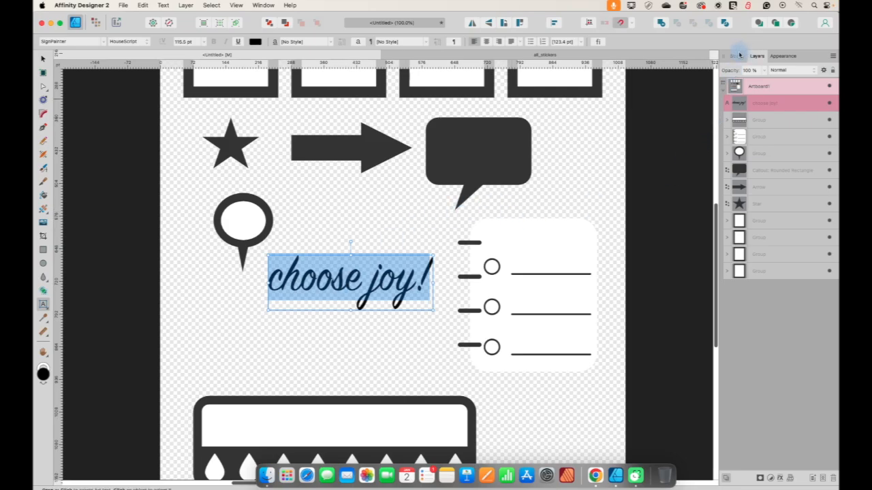
drag(737, 56, 554, 141)
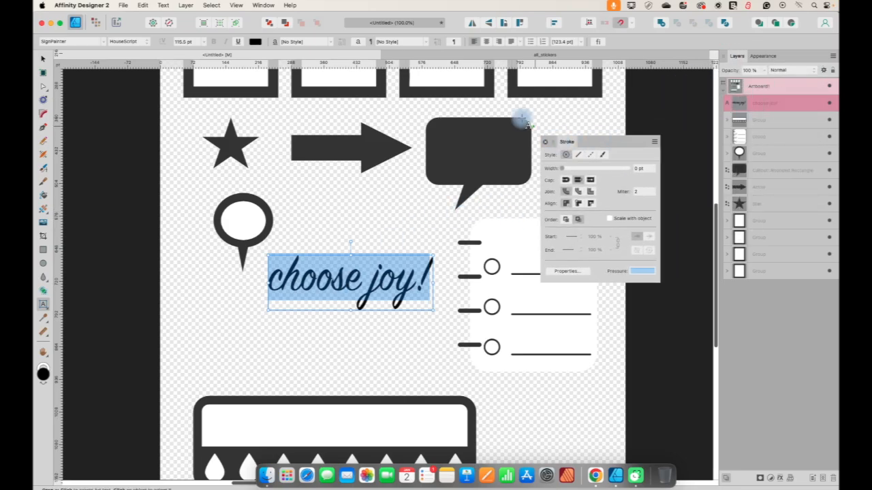
click(259, 5)
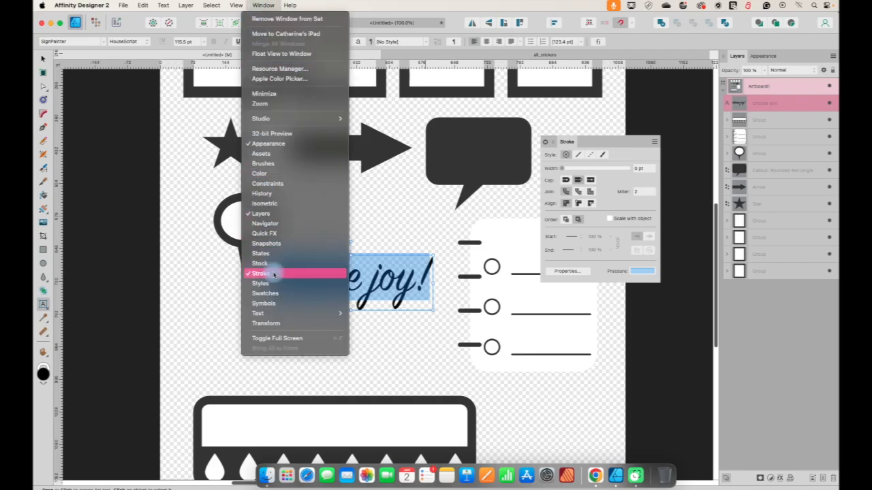
click(602, 148)
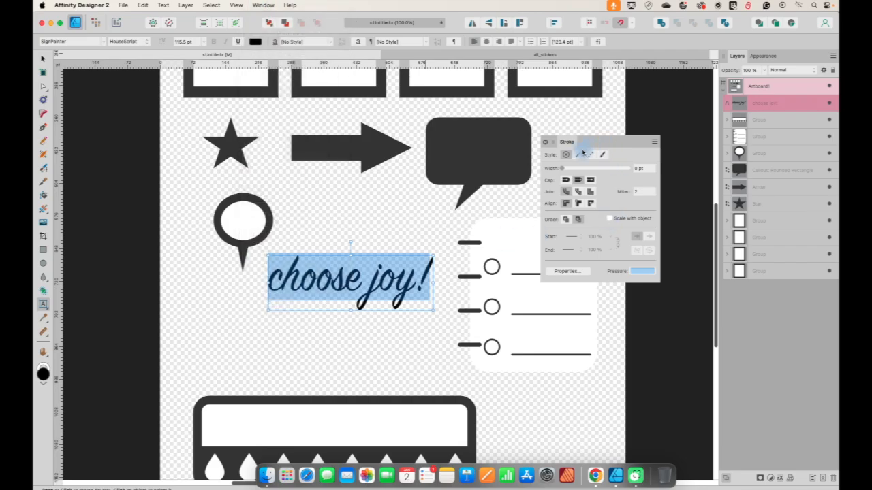
click(577, 156)
click(578, 156)
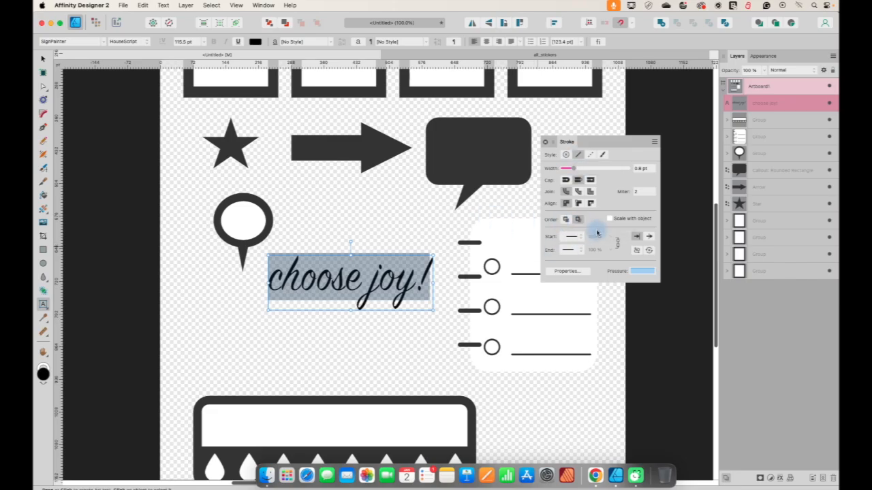
click(43, 369)
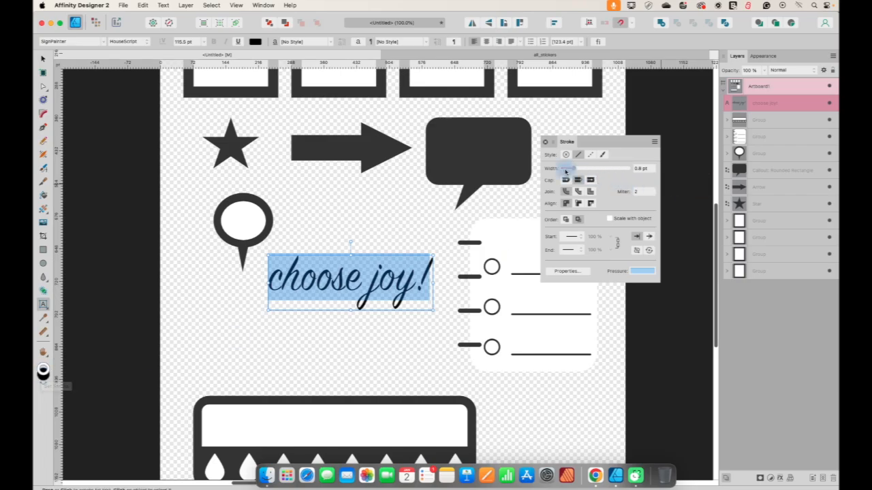
mouse_move(574, 169)
mouse_down()
mouse_move(590, 171)
mouse_move(579, 167)
mouse_up()
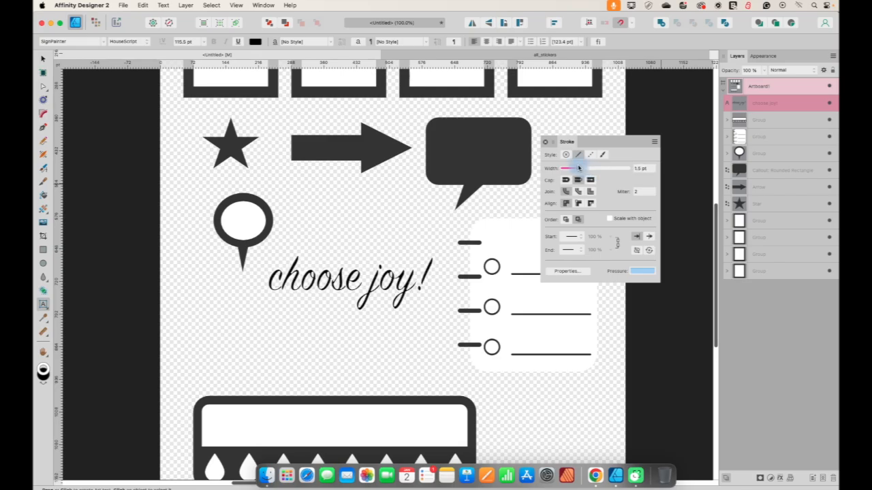
click(565, 154)
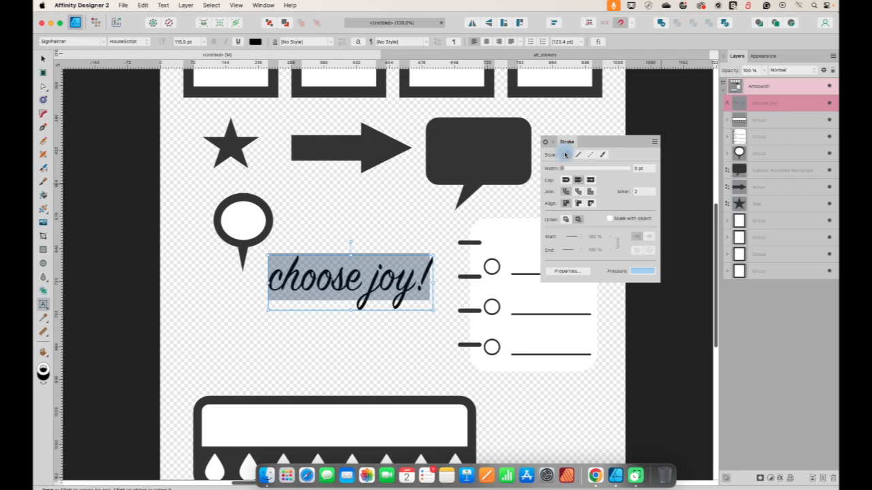
click(546, 144)
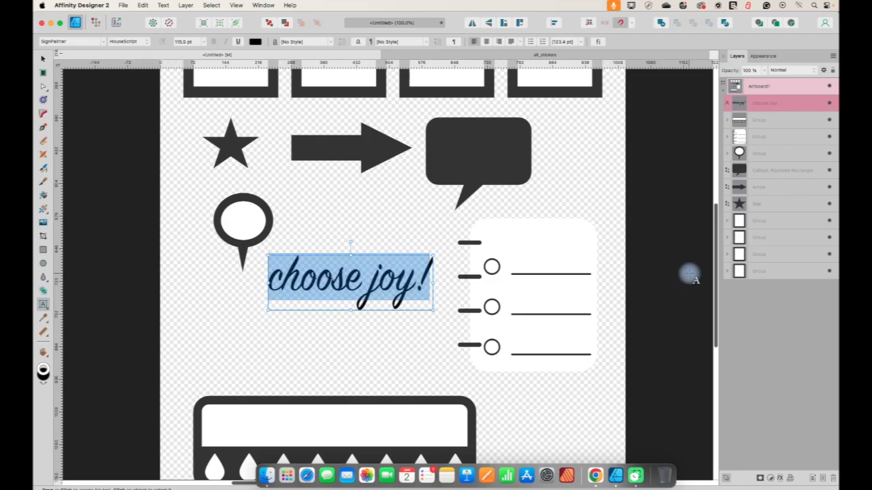
Add an Outline layer effect to the "choose joy!" text in white (FFFFFF), outside alignment, with a radius of about 34.3 px
click(780, 479)
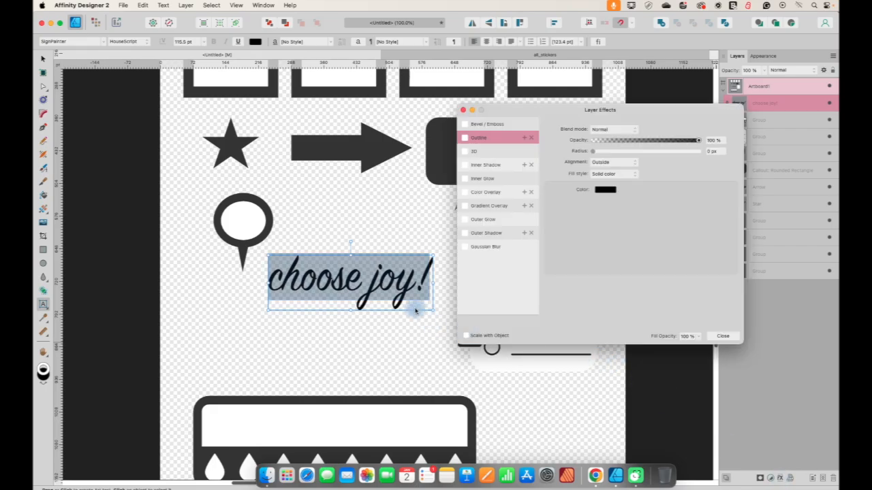
click(465, 139)
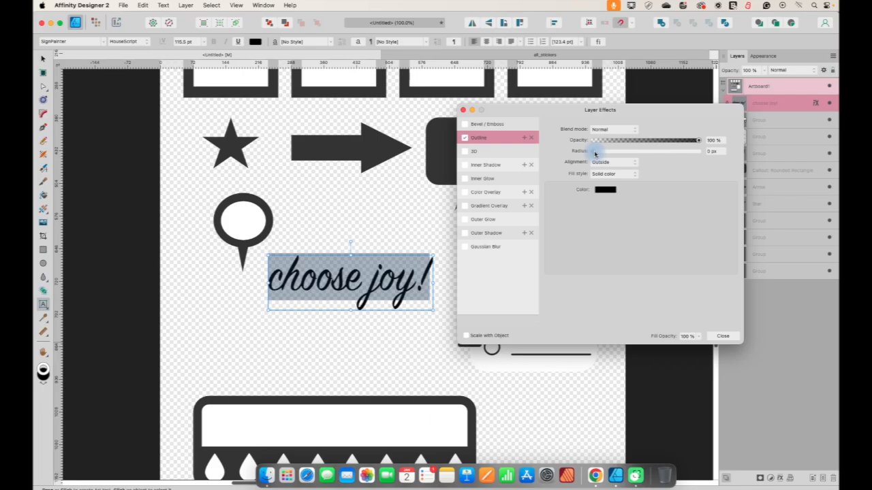
click(603, 191)
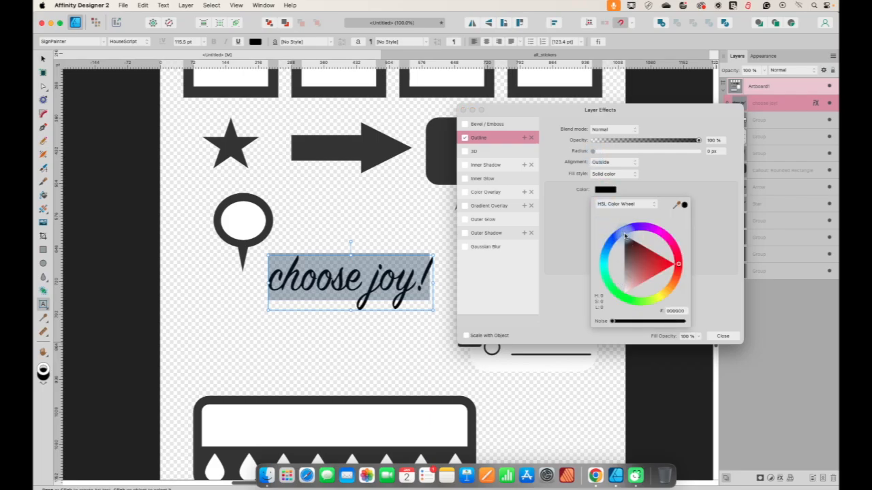
drag(626, 236, 620, 300)
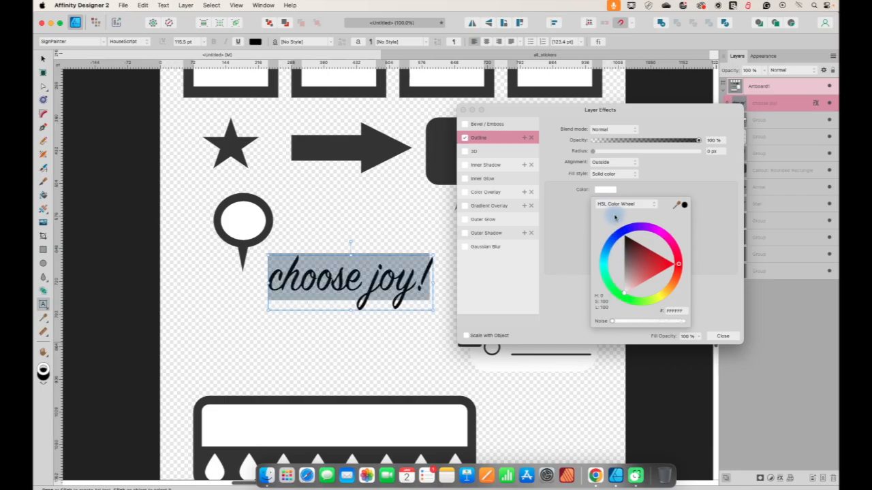
drag(594, 153, 660, 157)
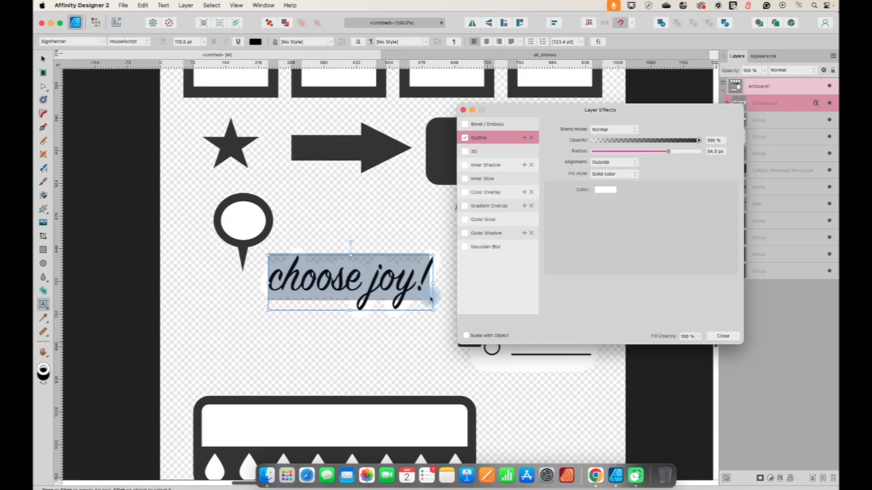
click(723, 335)
click(532, 377)
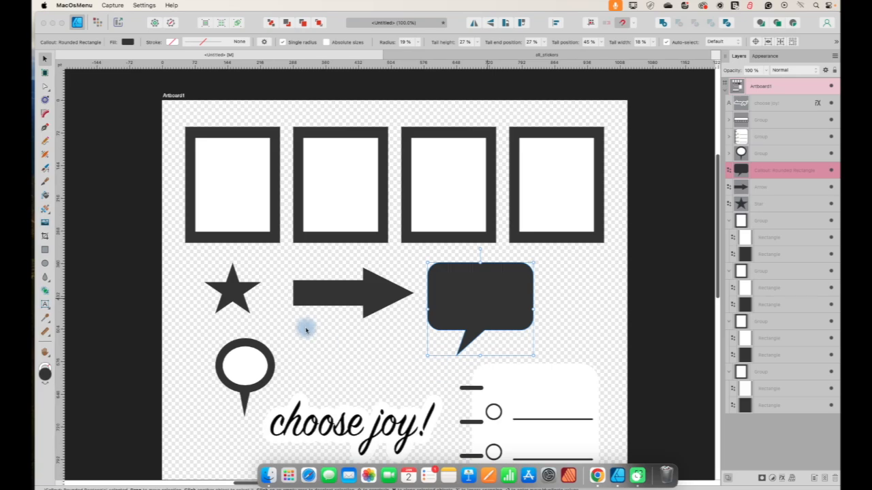
Try filling the whole first frame group with muted red (C27070), and undo the fill
click(196, 132)
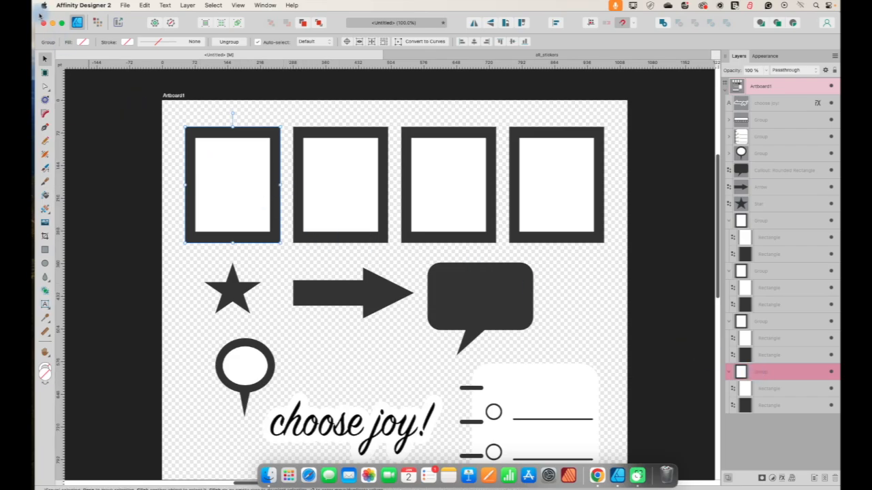
click(83, 42)
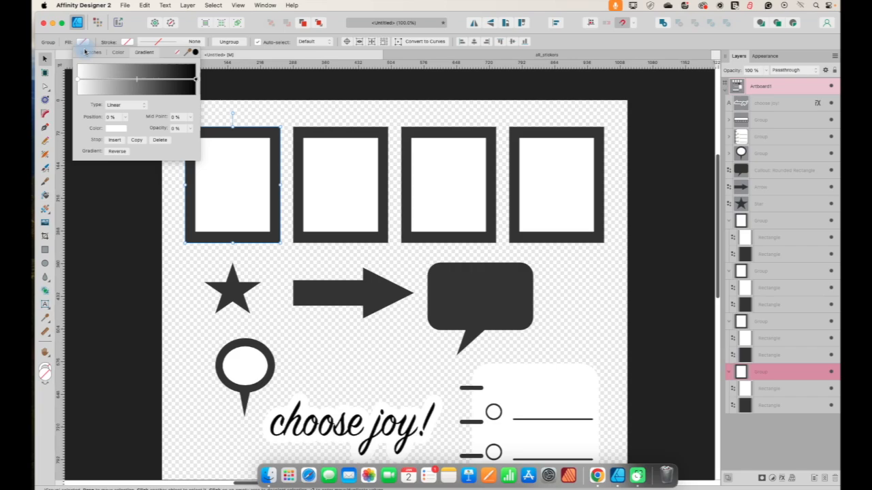
click(118, 52)
click(137, 119)
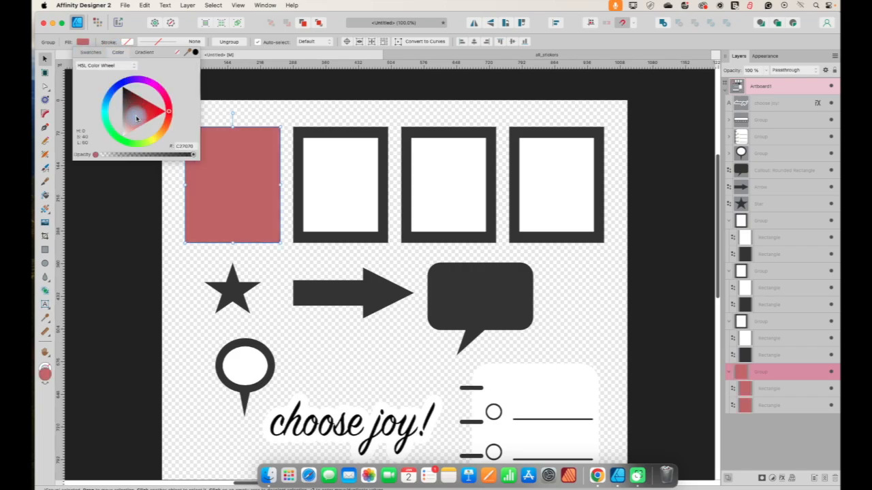
key(super+z)
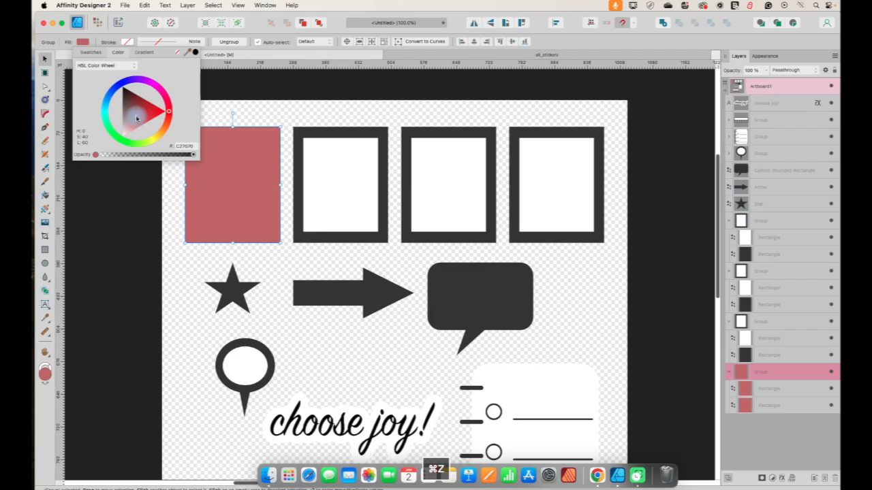
key(super+z)
click(288, 102)
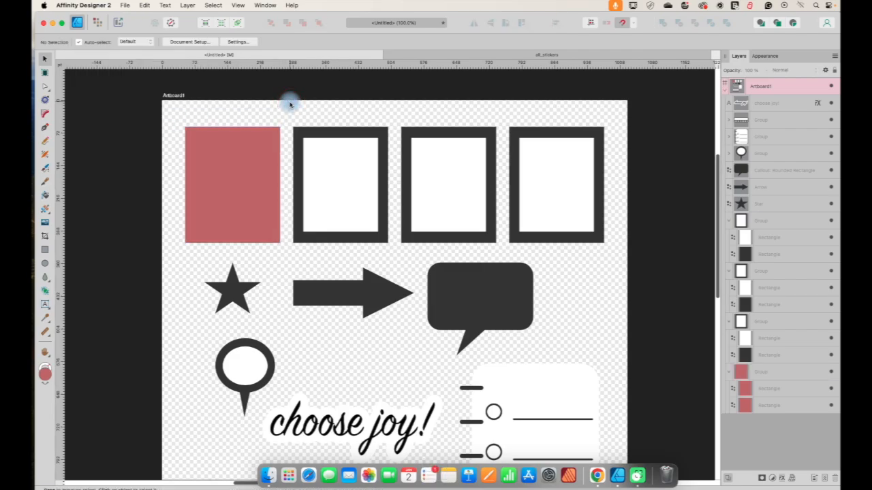
key(super+z)
key(super+z)
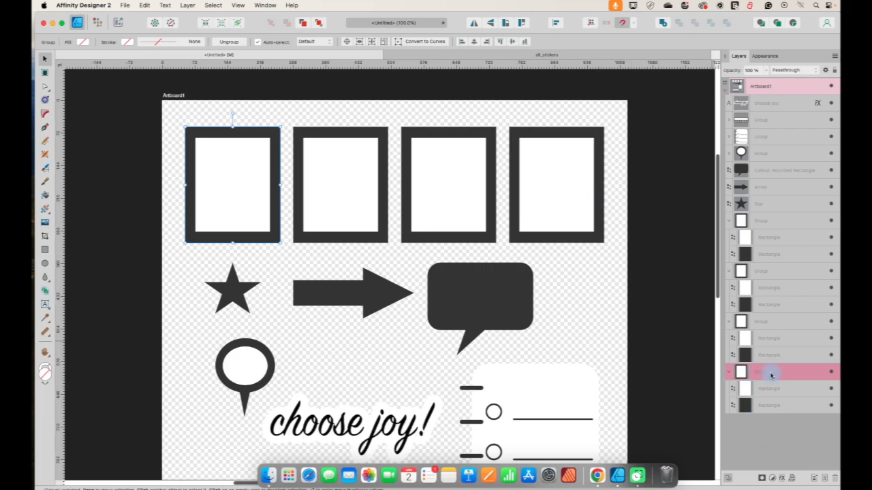
Fill only the dark back rectangle of the first frame group with muted indigo (474881)
click(763, 406)
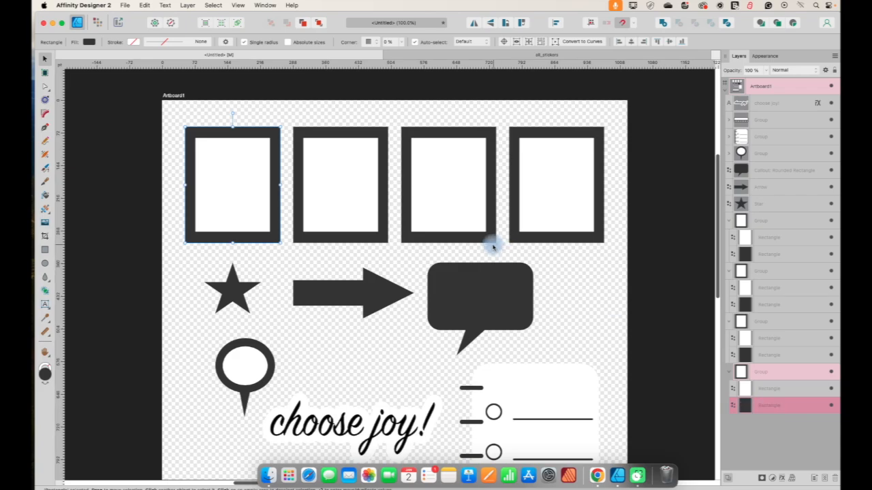
click(89, 43)
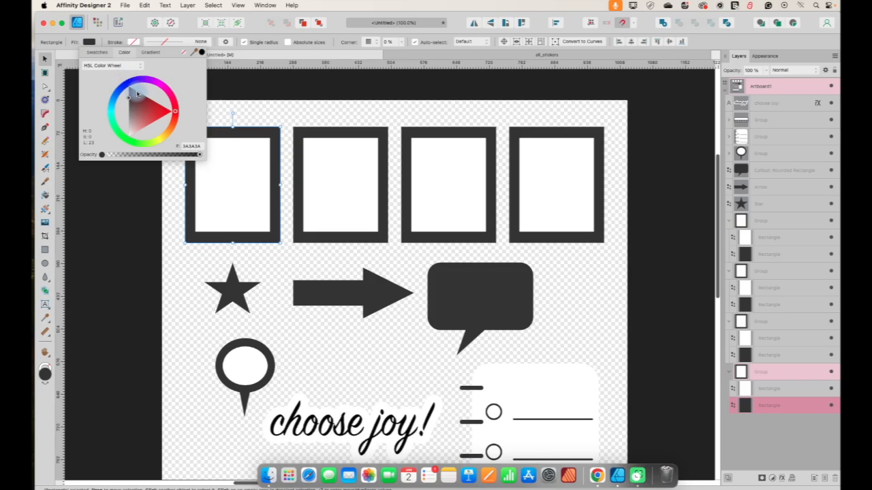
drag(116, 96, 141, 117)
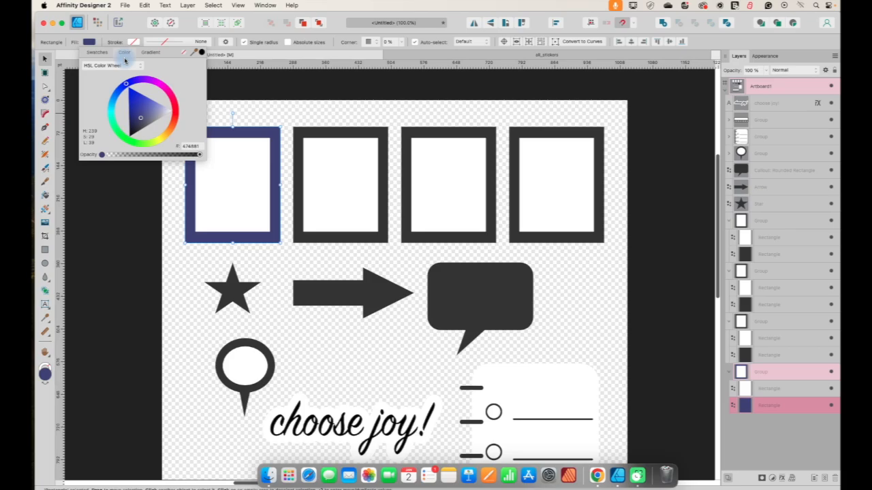
click(283, 104)
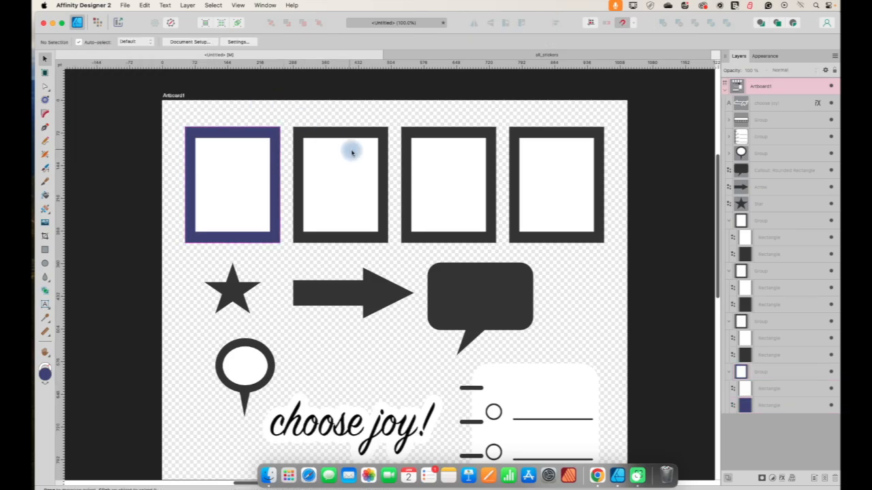
Apply a vertical linear gradient fill to the second frame's dark rectangle, running from its top edge to its bottom edge
click(352, 194)
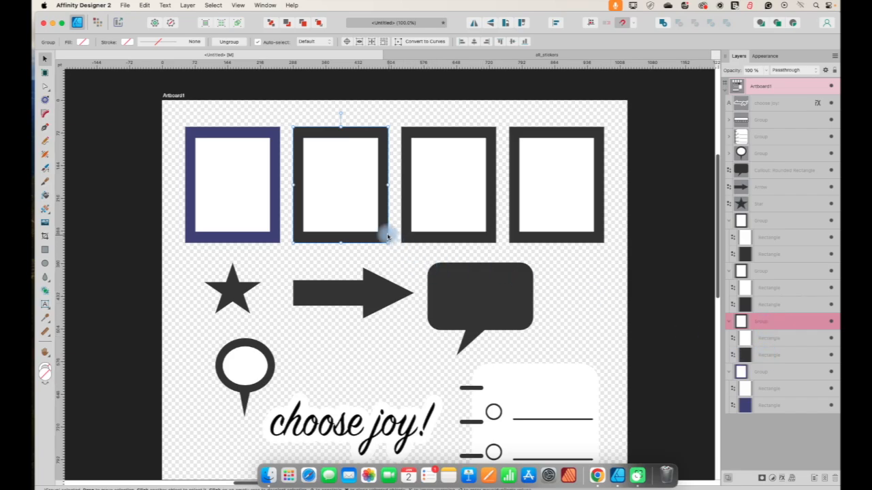
double_click(368, 134)
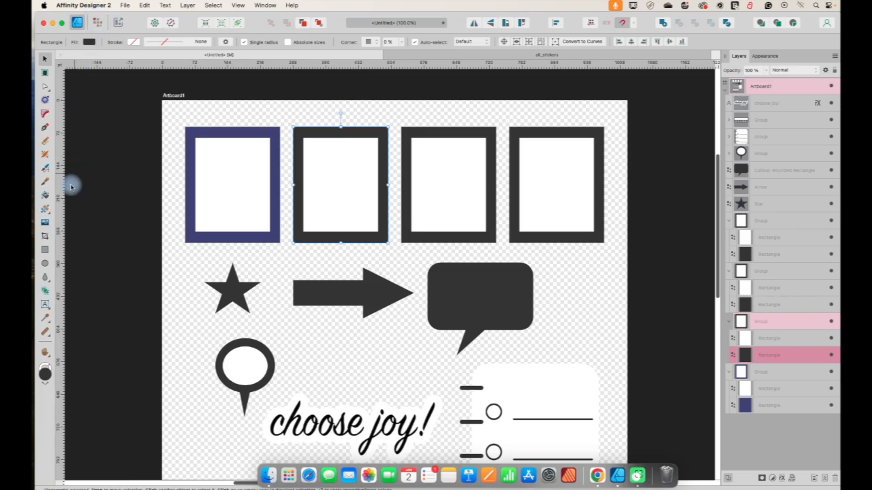
click(45, 208)
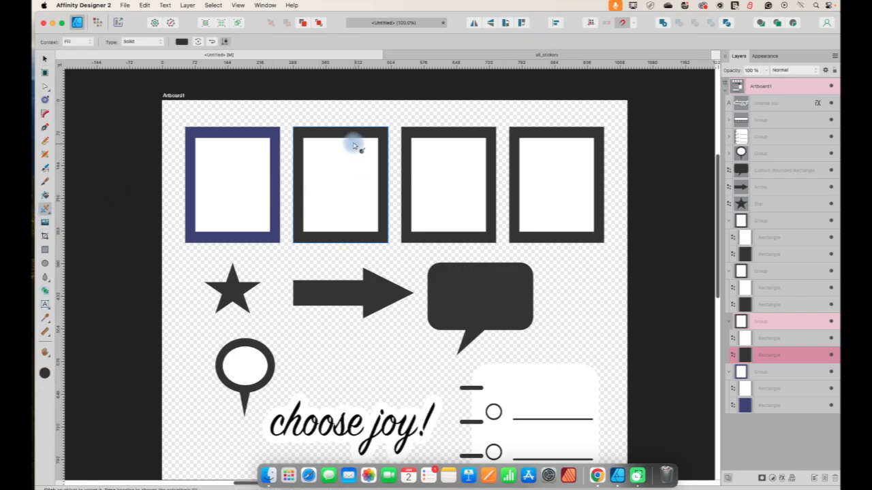
drag(344, 128, 344, 243)
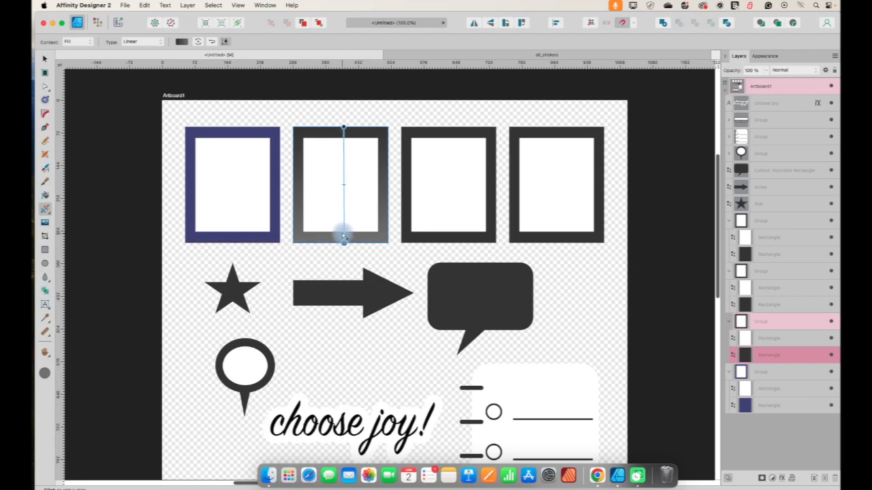
Set the starting stop of the second frame's gradient to bright cyan (00D2FF)
click(183, 42)
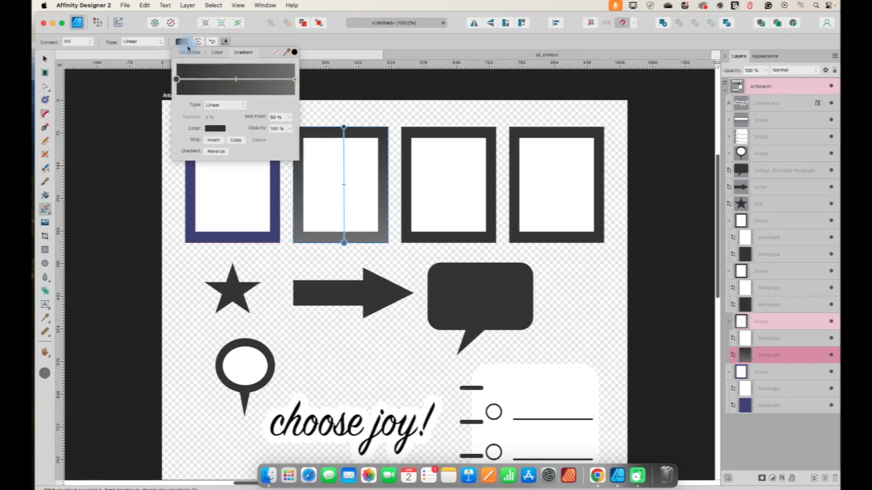
click(177, 81)
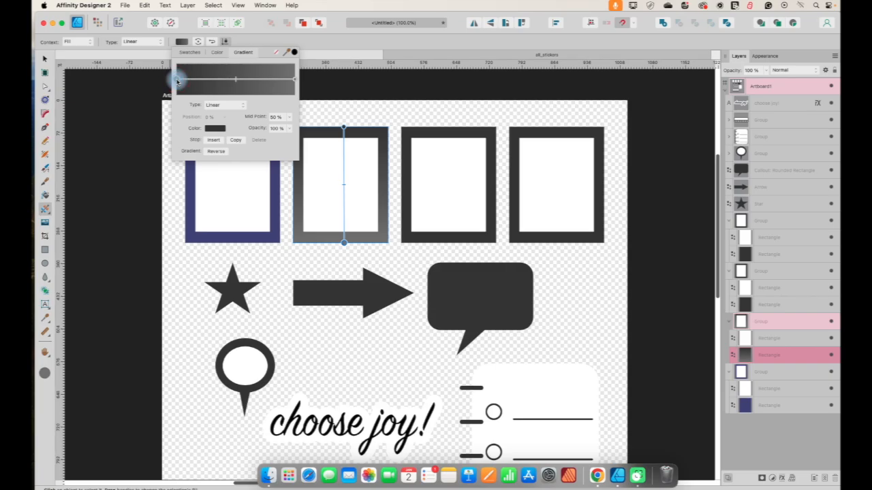
click(219, 132)
click(214, 200)
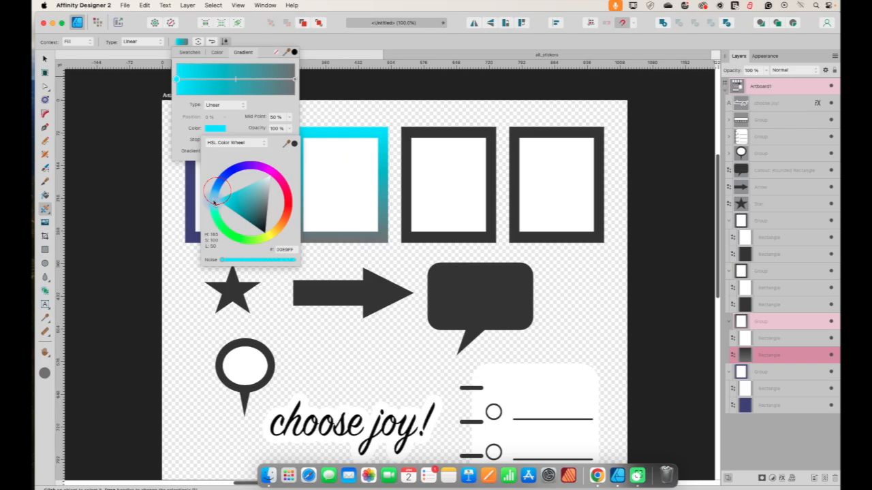
drag(214, 202, 212, 200)
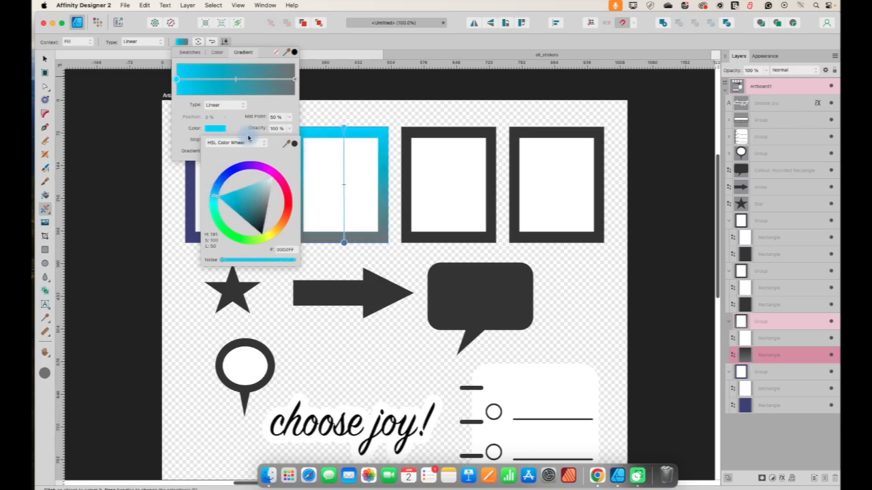
Set the ending stop of the second frame's gradient to dark grey (5A5B5C) and shift the gradient's midpoint towards the cyan end
click(296, 81)
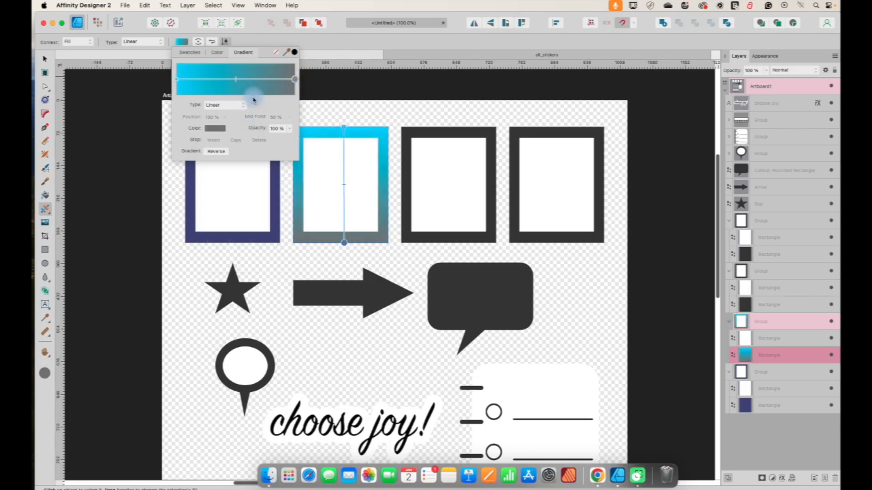
click(214, 128)
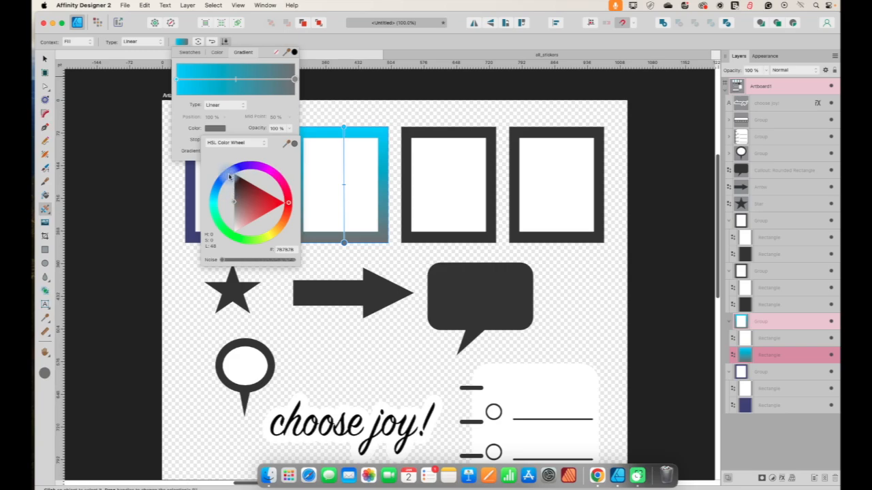
mouse_move(231, 172)
mouse_down()
mouse_move(241, 167)
mouse_move(271, 225)
mouse_move(252, 209)
mouse_move(236, 169)
mouse_move(228, 175)
mouse_move(253, 204)
mouse_move(255, 226)
mouse_up()
click(244, 181)
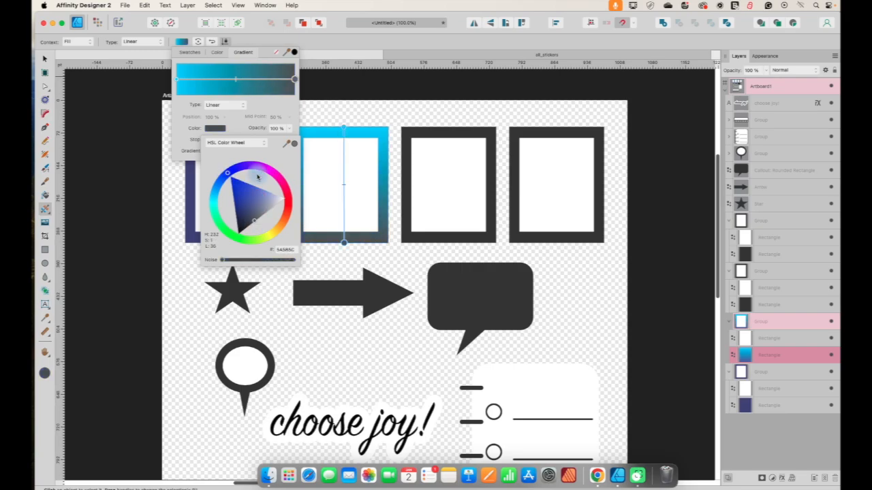
drag(235, 79, 226, 77)
click(393, 110)
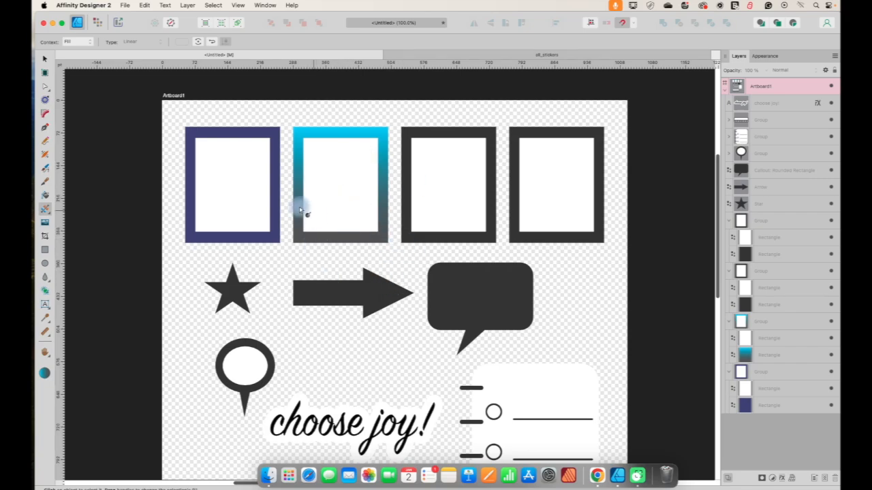
Fill the third frame's dark back rectangle with the bitmap image floralpattern_fluxpro.jpeg from the Downloads folder
click(45, 209)
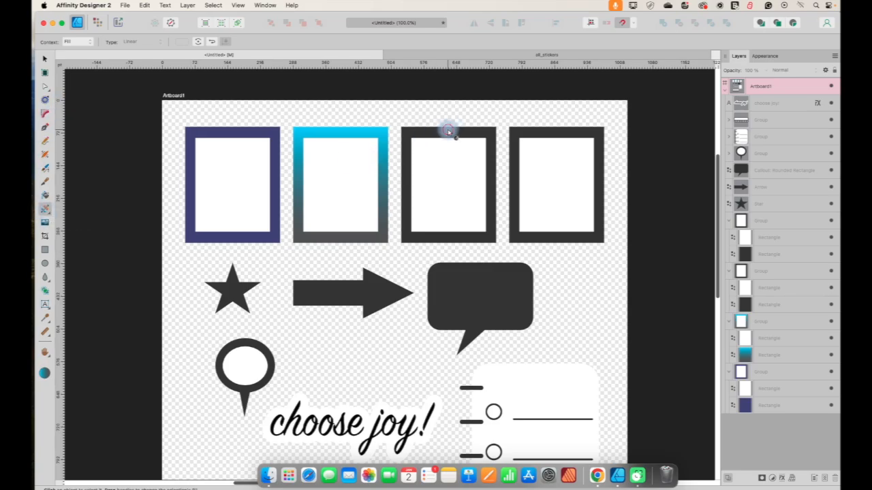
click(448, 130)
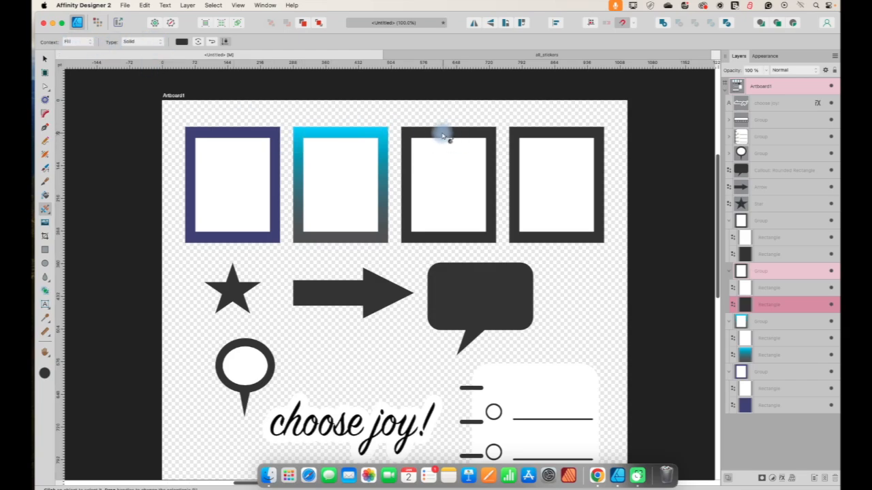
click(150, 42)
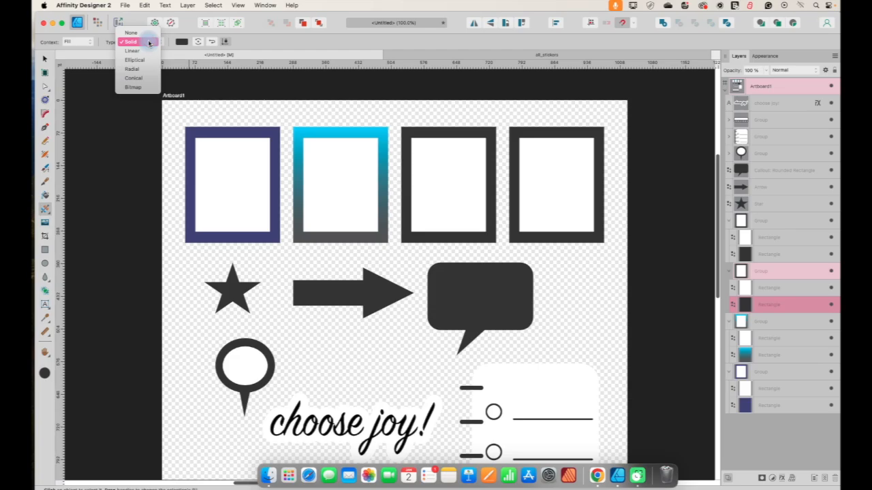
click(134, 88)
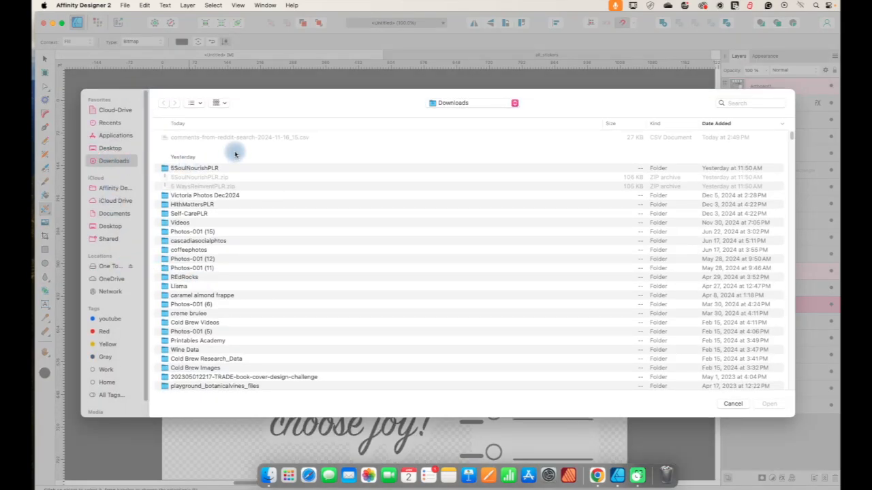
click(194, 103)
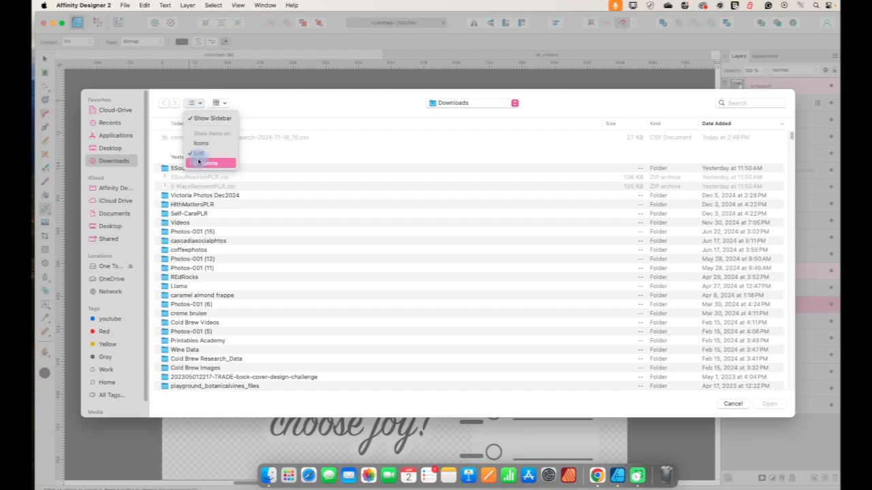
click(201, 143)
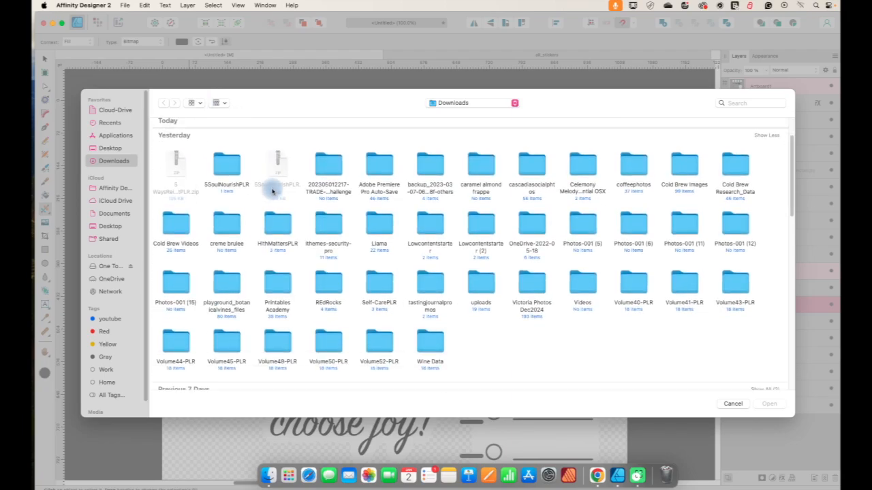
scroll(272, 190, down, 15)
click(735, 306)
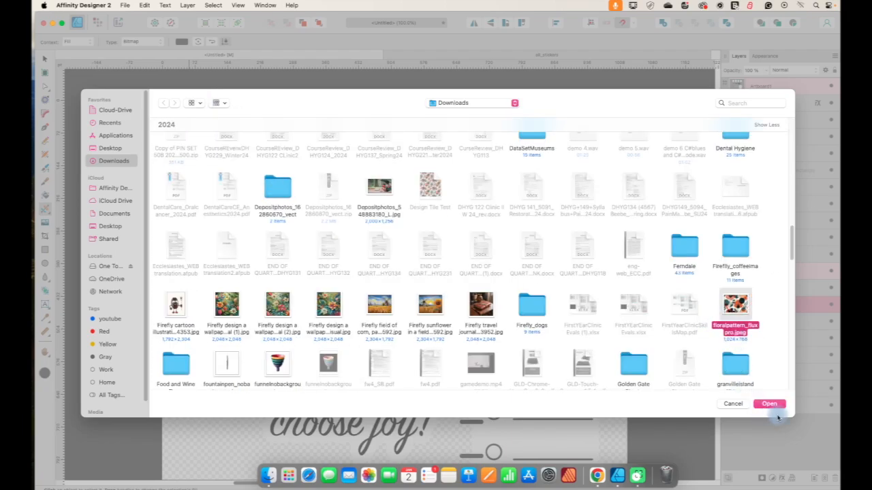
click(769, 404)
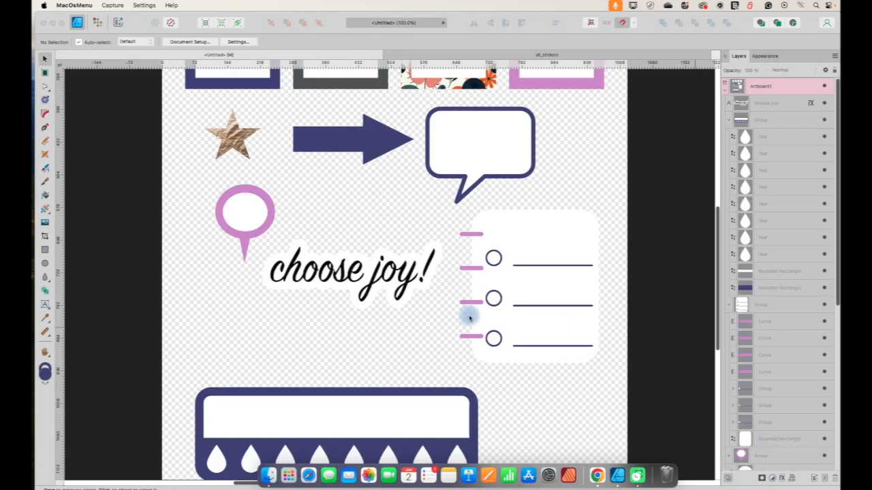
Outline the notepad's white rounded rectangle with a 6 pt stroke in the recently used indigo
scroll(420, 311, down, 3)
scroll(420, 311, up, 5)
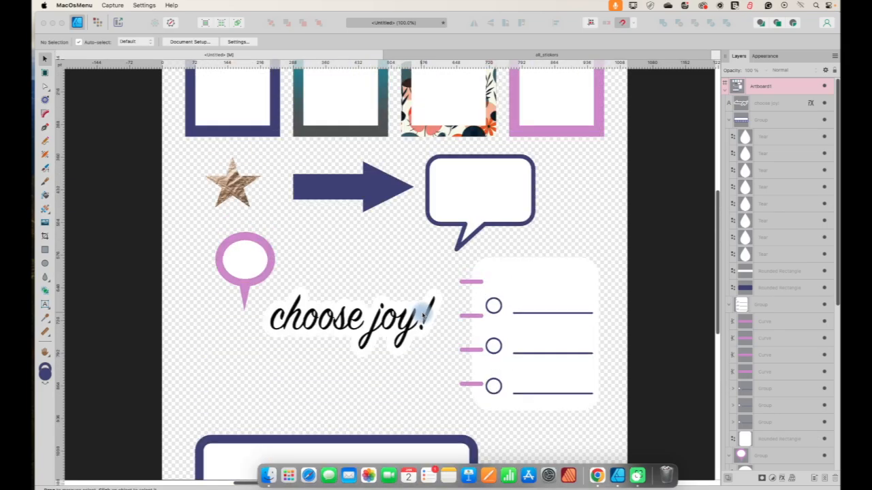
scroll(423, 313, up, 2)
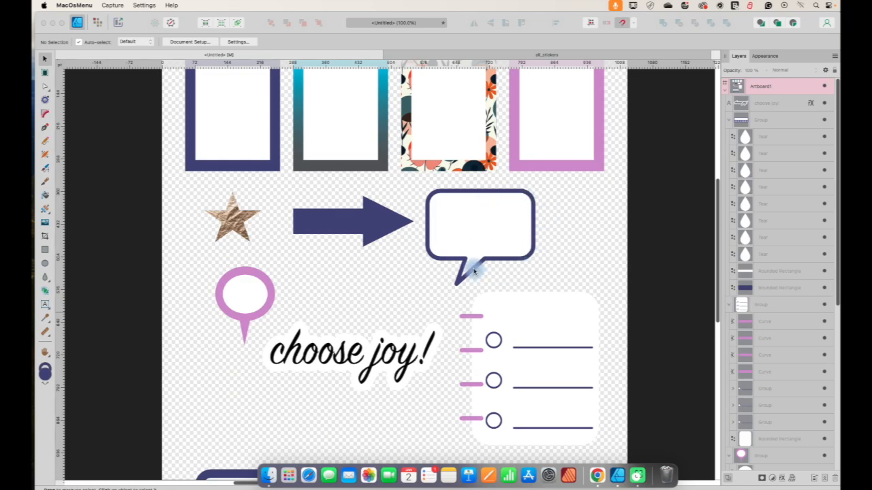
click(569, 305)
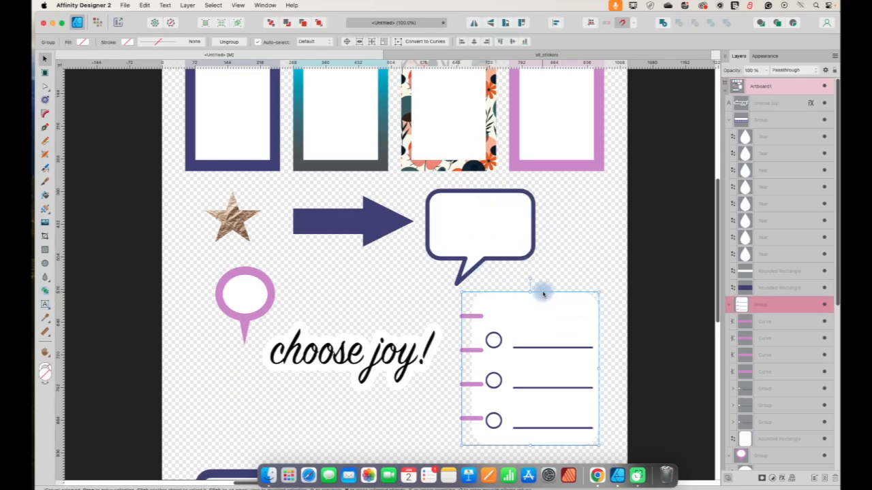
scroll(755, 300, down, 5)
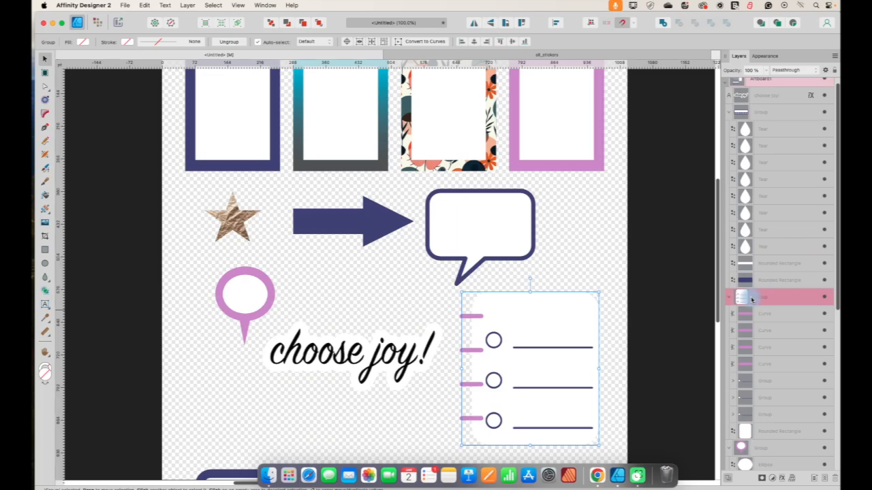
click(767, 228)
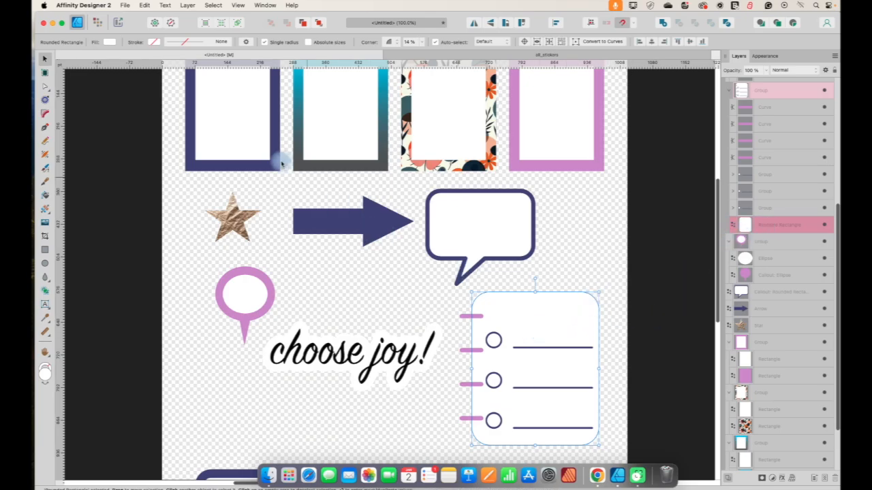
click(154, 42)
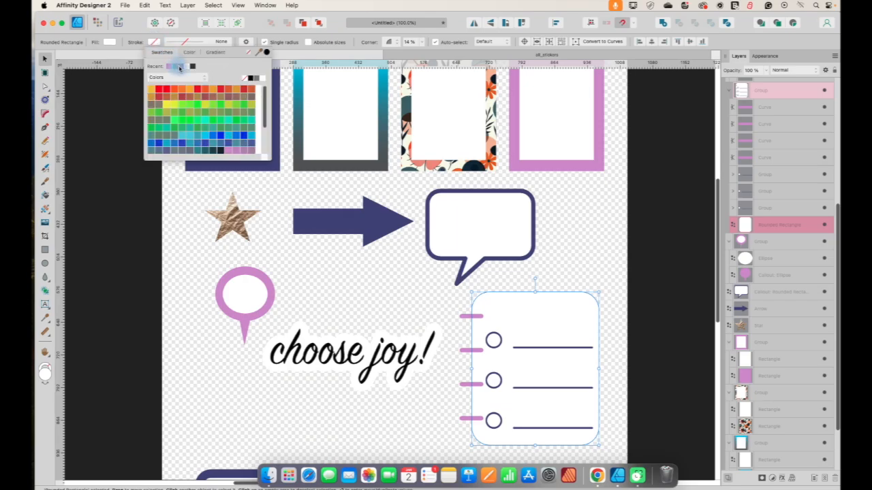
click(179, 67)
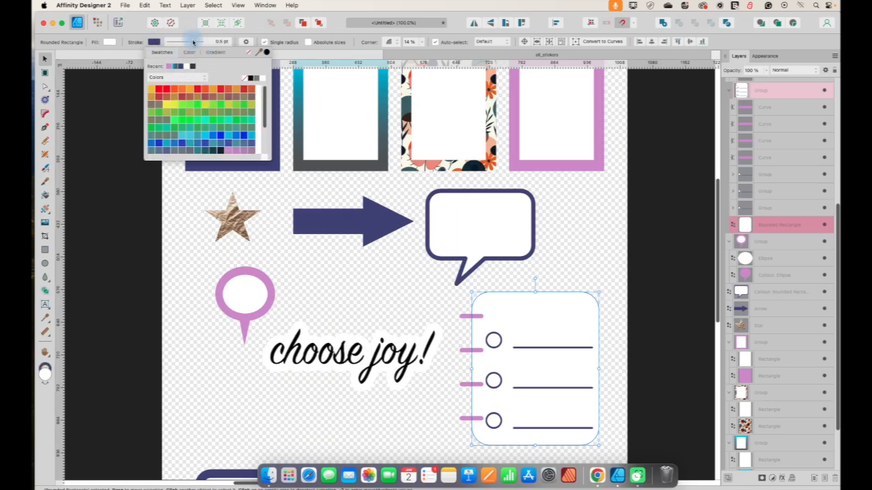
click(194, 42)
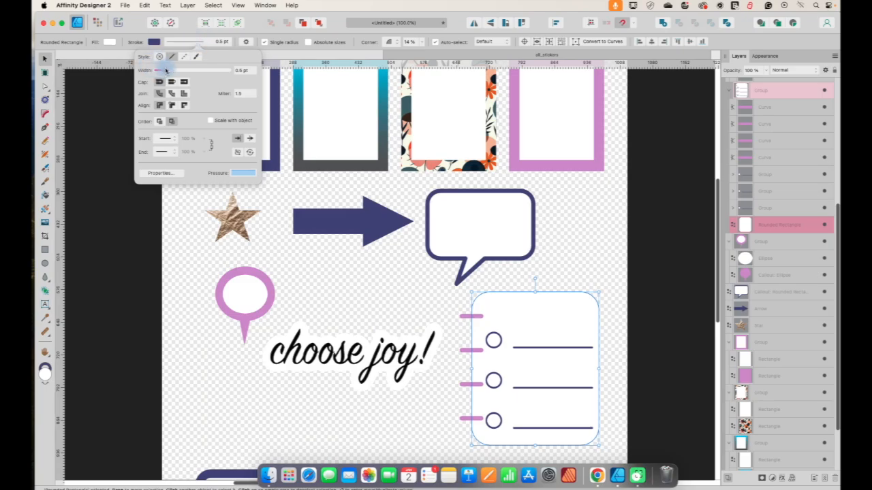
drag(163, 71, 180, 74)
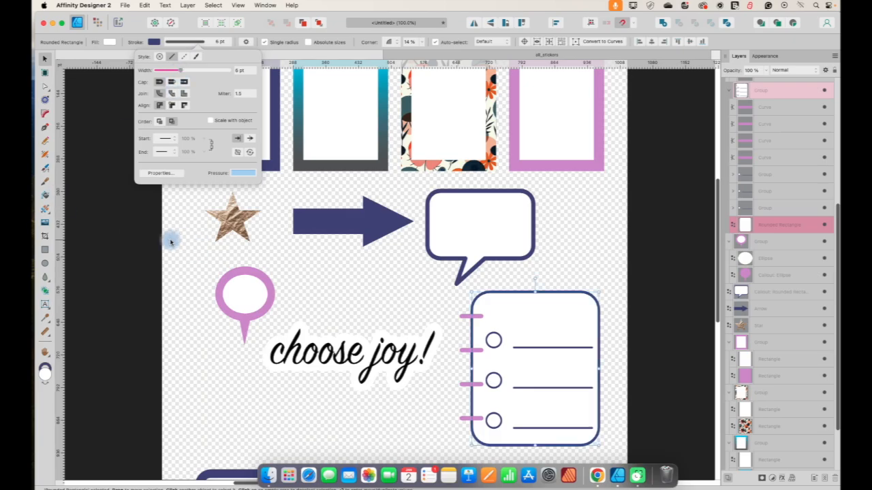
Recolour all of the "choose joy!" lettering with the recently used cyan-to-grey gradient, and deselect it
click(307, 350)
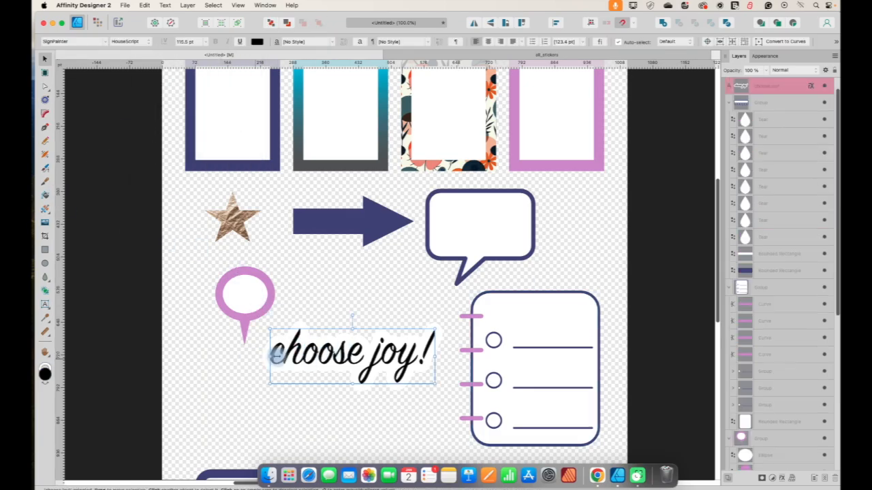
double_click(288, 350)
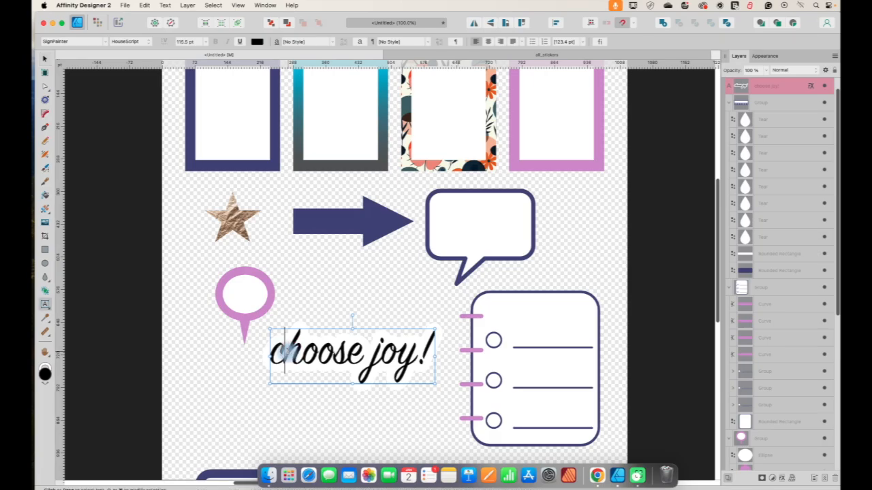
drag(273, 353, 458, 361)
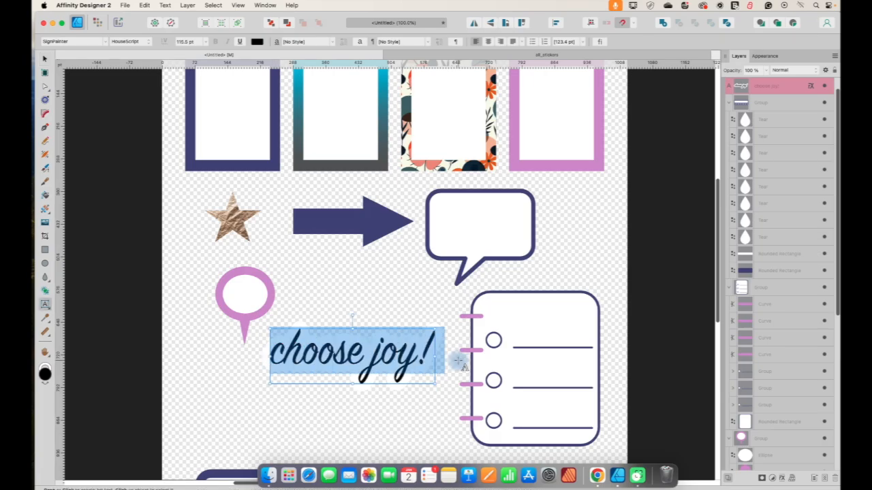
click(257, 42)
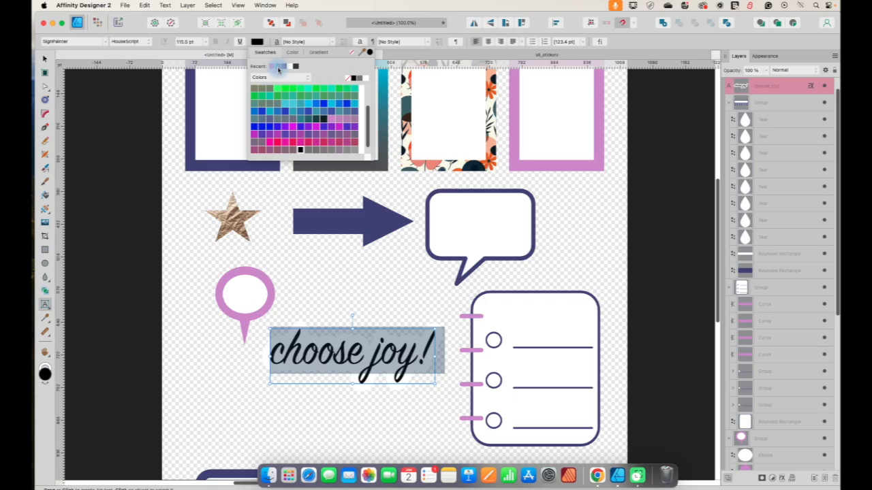
click(278, 67)
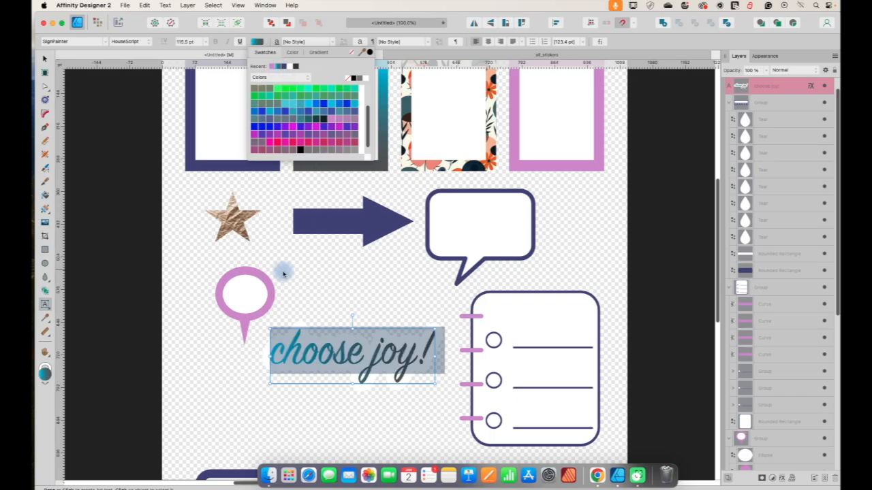
click(186, 227)
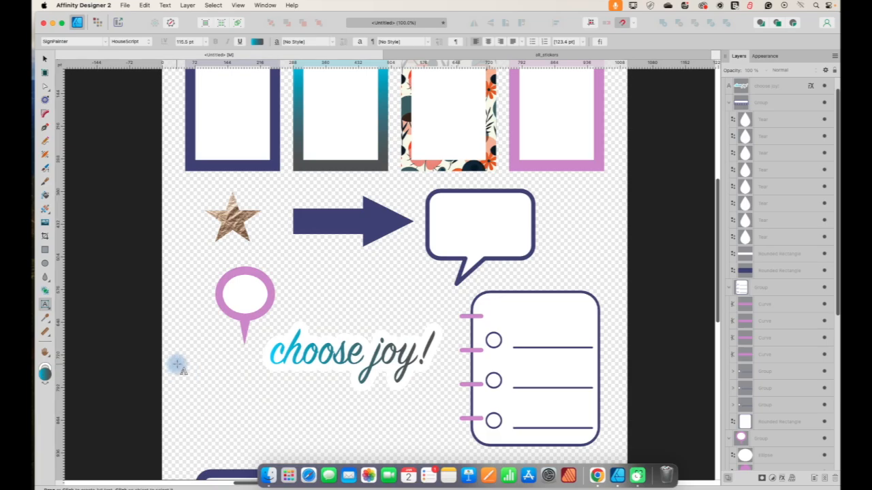
scroll(178, 359, down, 5)
scroll(188, 349, up, 6)
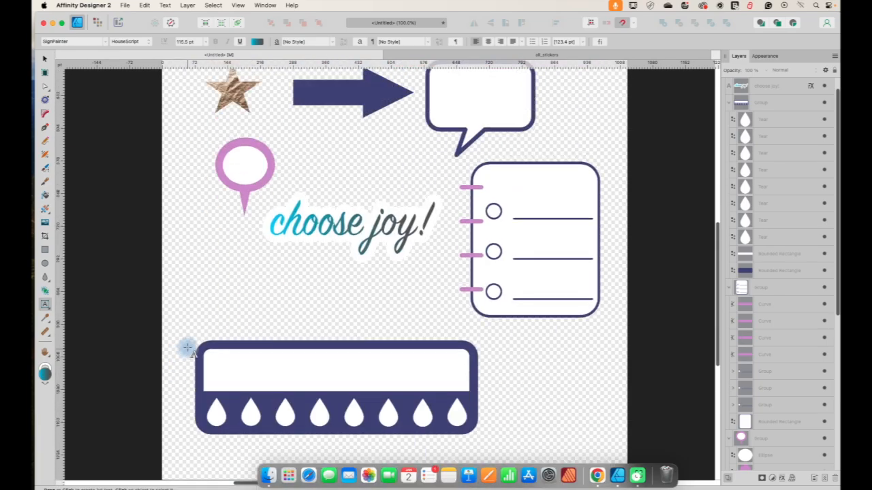
key(c)
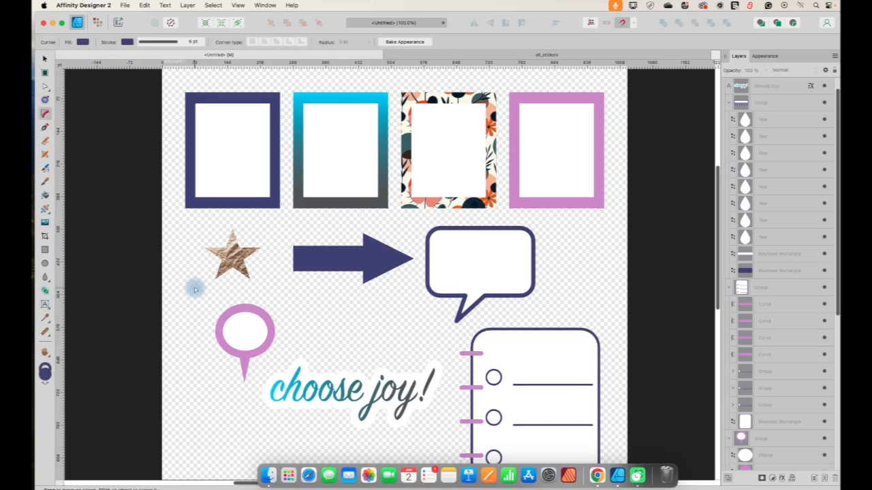
key(super+minus)
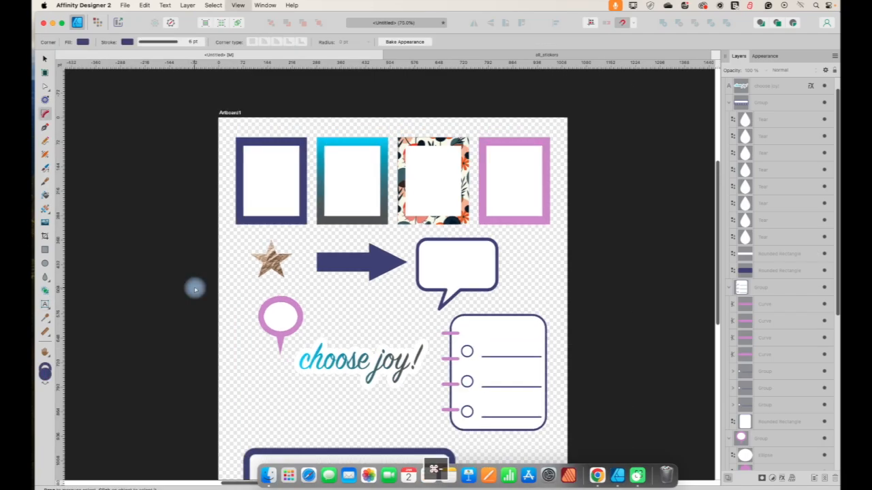
scroll(195, 289, down, 3)
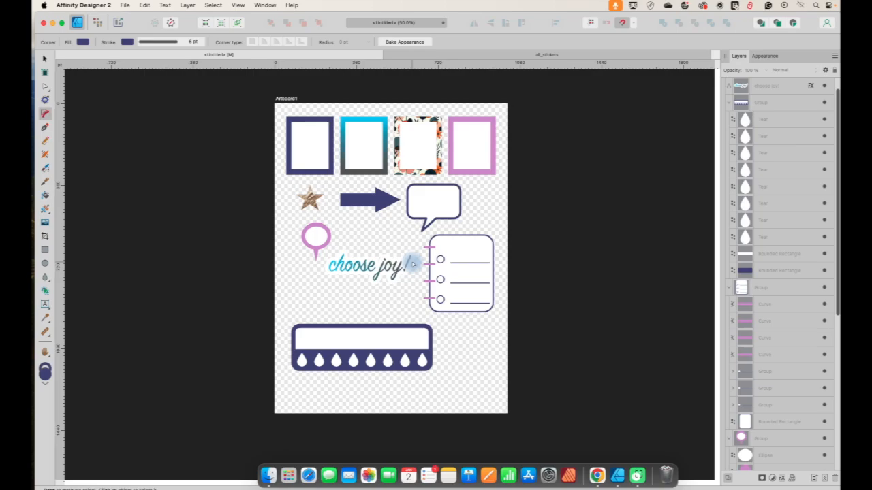
Collapse all the expanded groups under Artboard1 in the layer list
scroll(739, 139, up, 1)
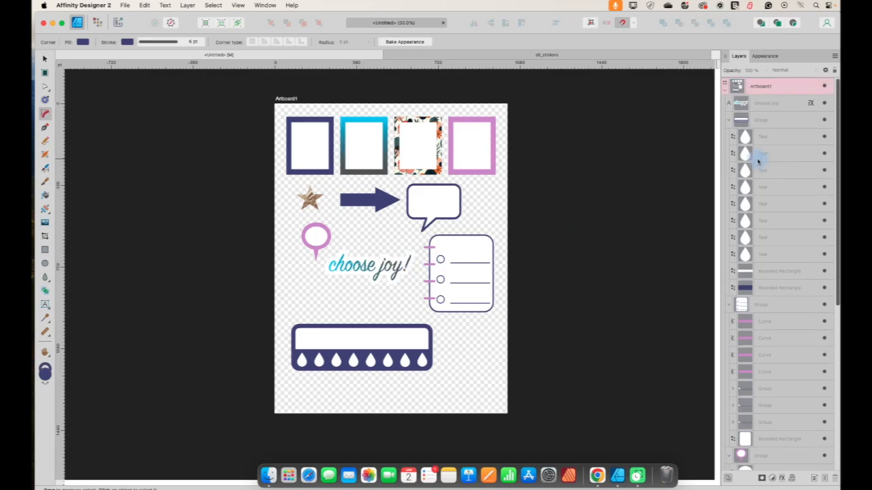
click(733, 121)
click(729, 137)
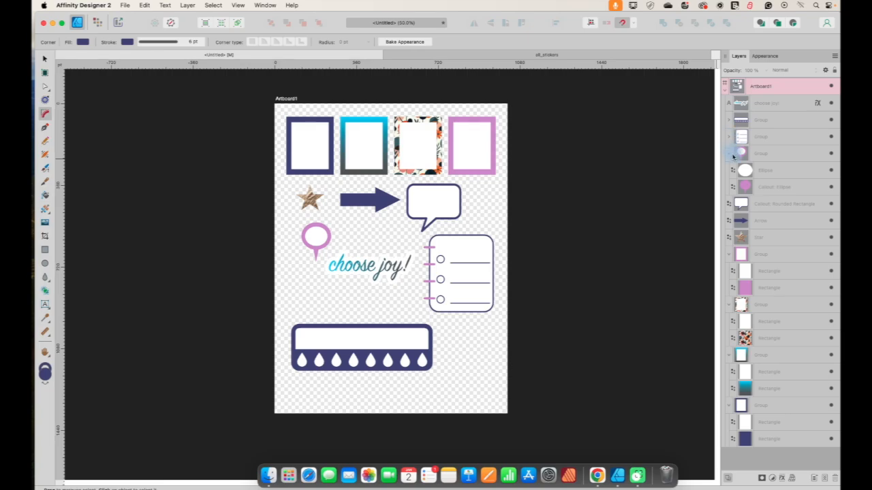
click(730, 156)
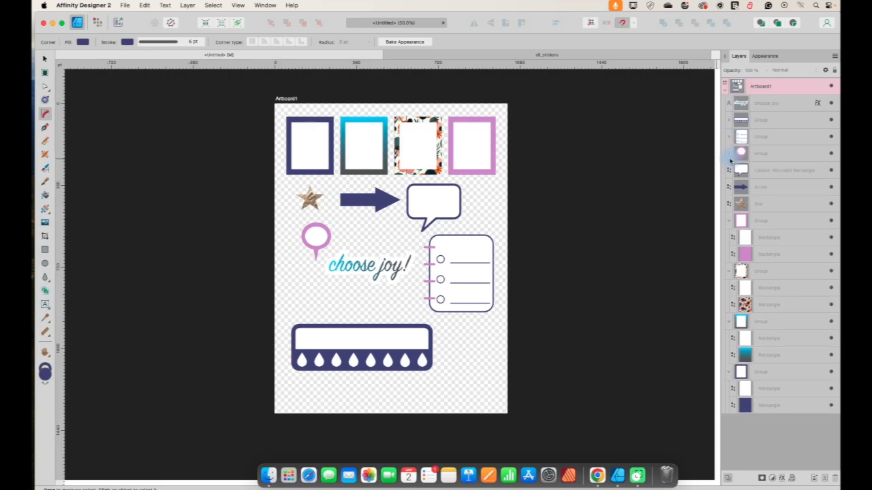
click(732, 221)
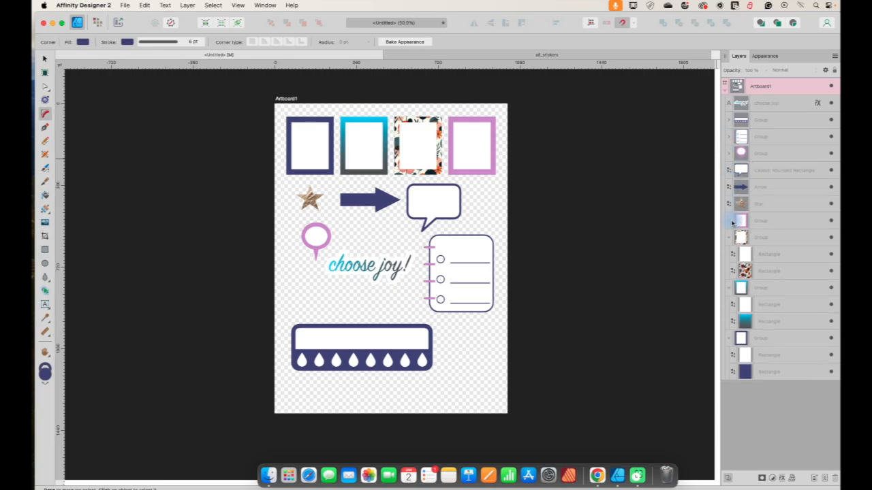
click(731, 238)
click(730, 259)
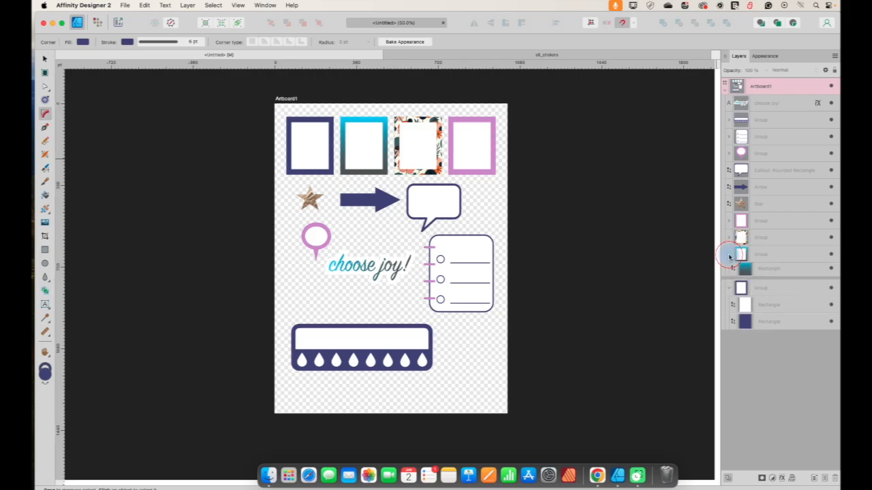
click(730, 272)
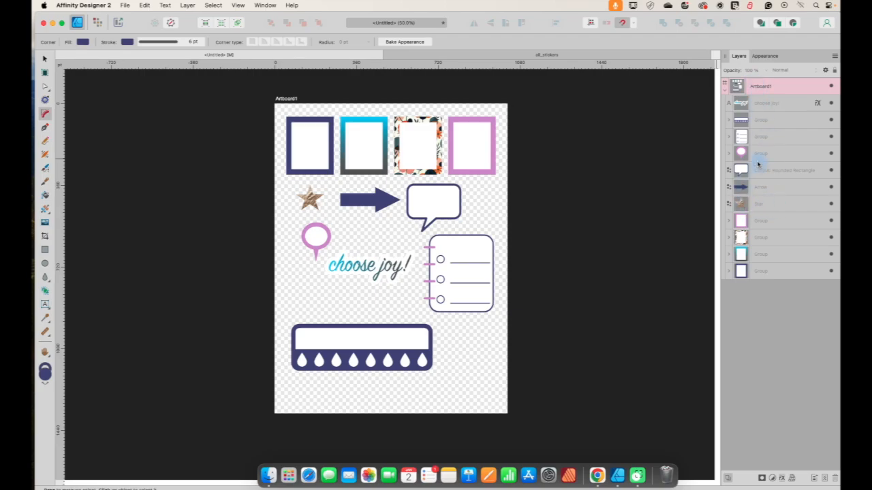
click(439, 206)
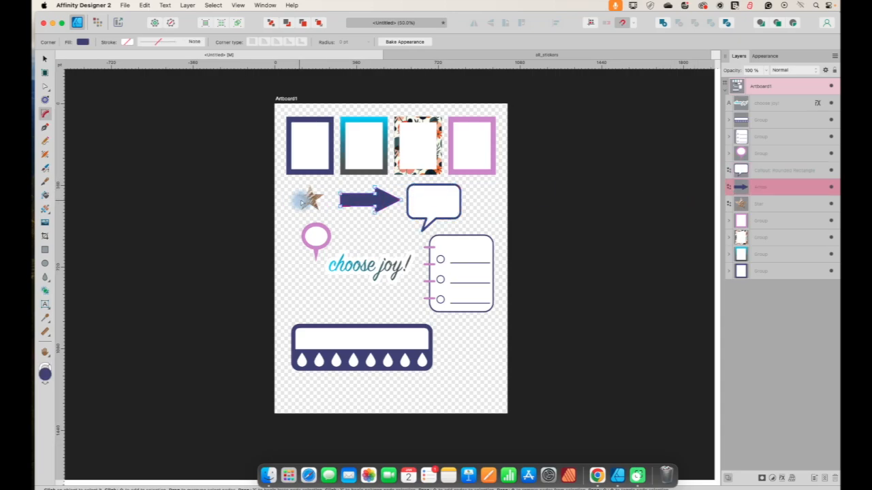
click(311, 237)
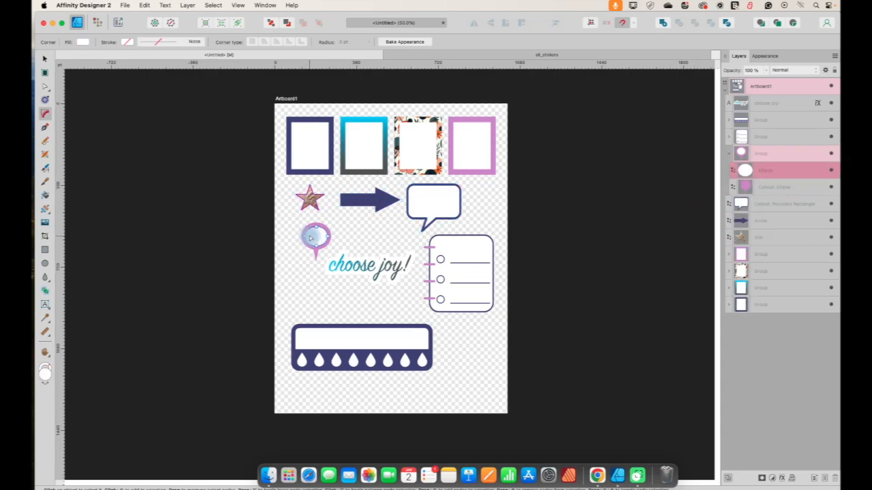
click(559, 236)
click(729, 154)
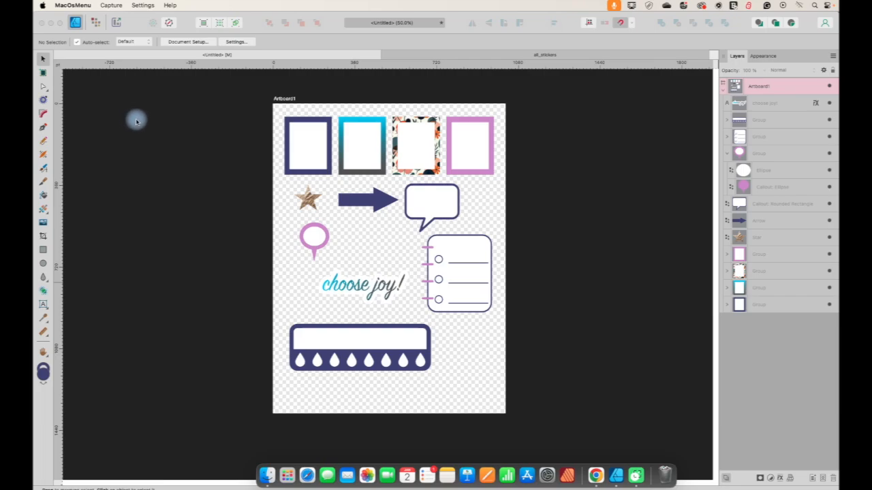
Switch to the Export persona and create export slices from all the sticker elements on the artboard
click(117, 24)
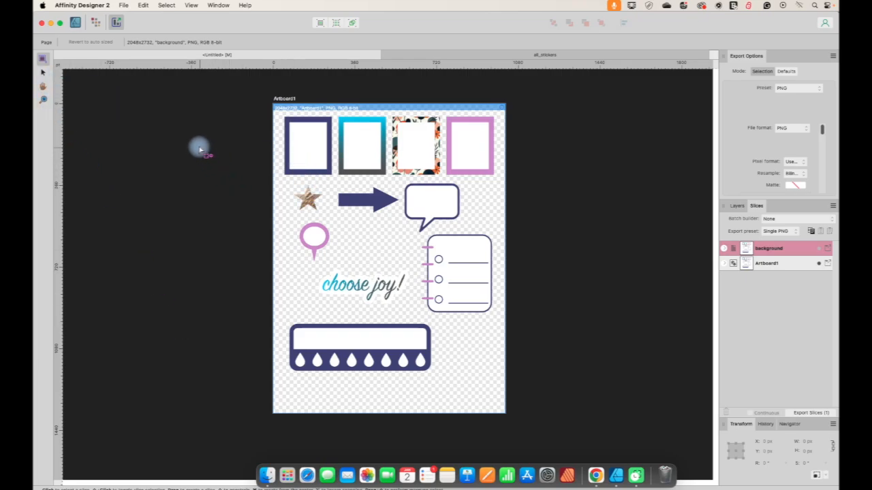
click(43, 74)
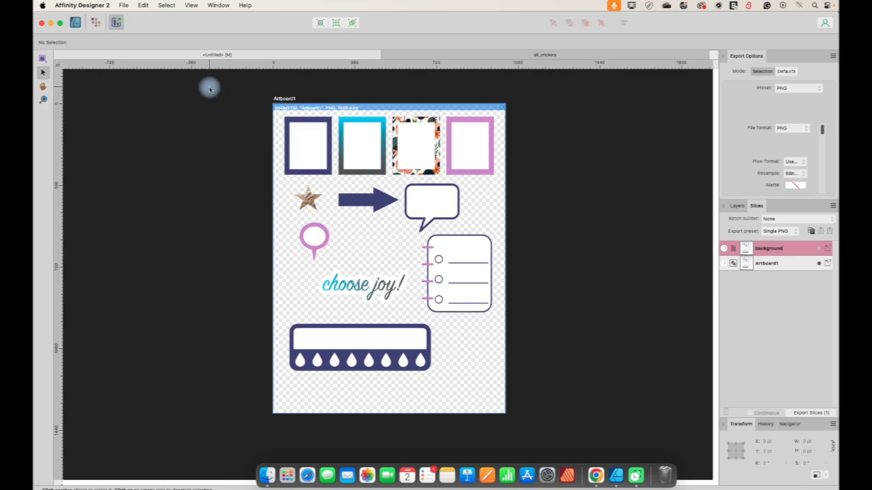
drag(209, 86, 585, 442)
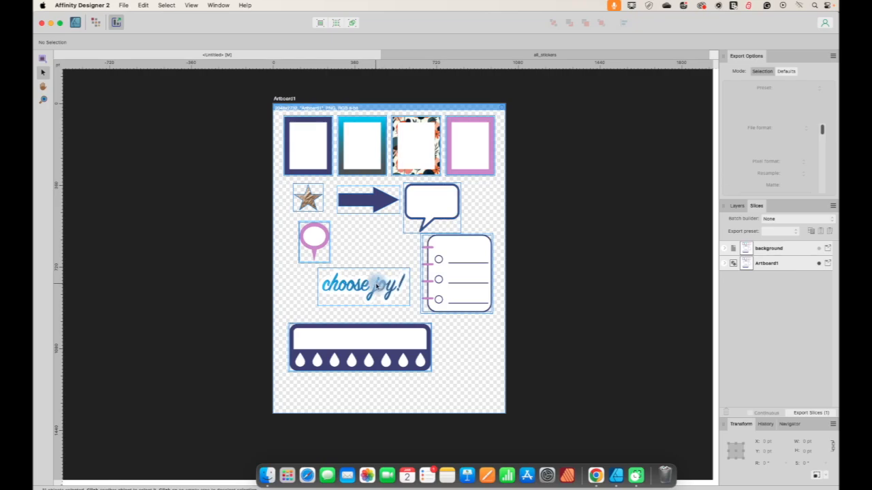
right_click(225, 211)
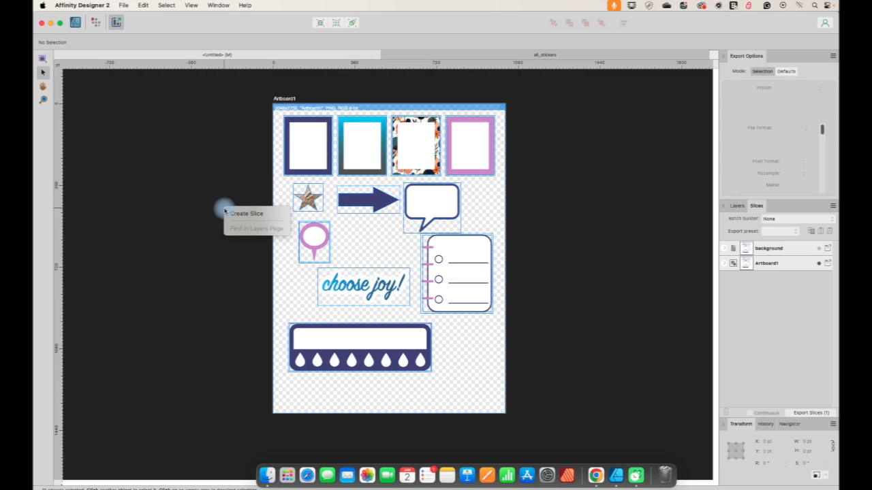
click(234, 214)
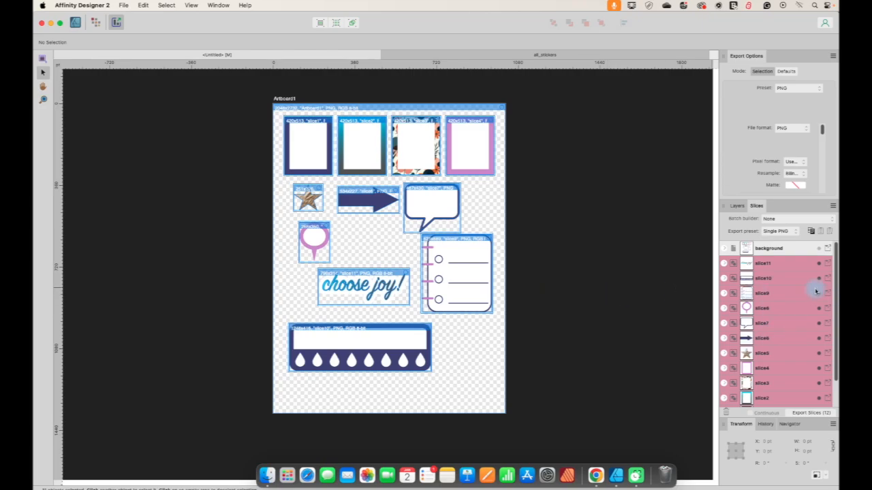
Choose Single PNG as the export preset for the new slices
click(758, 205)
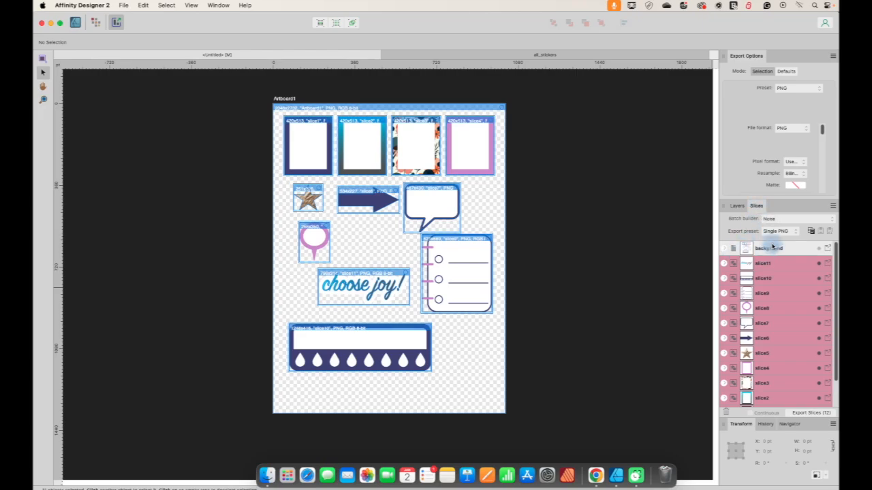
click(778, 231)
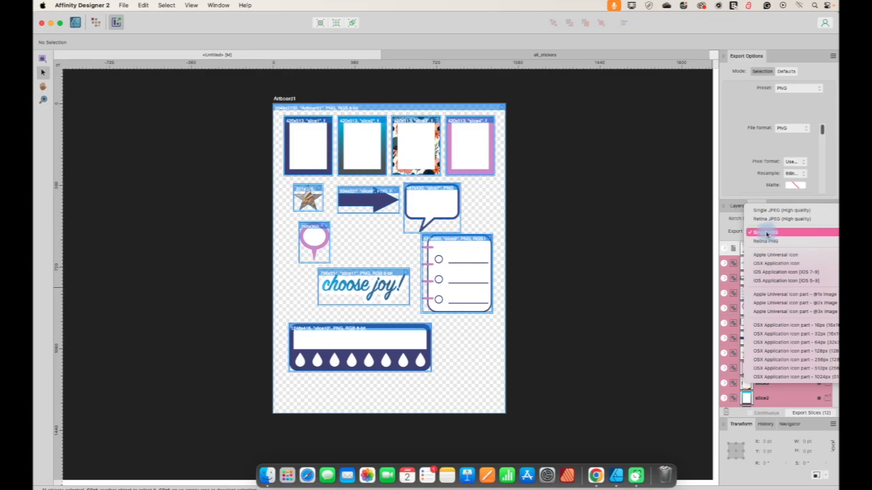
click(767, 233)
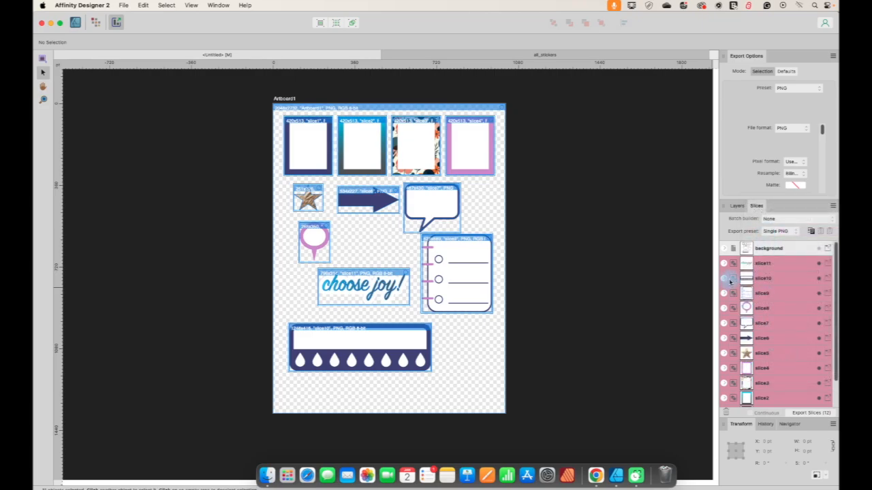
Try adding a second export format to the "choose joy!" slice, look through the format options, and remove the extra format
click(724, 263)
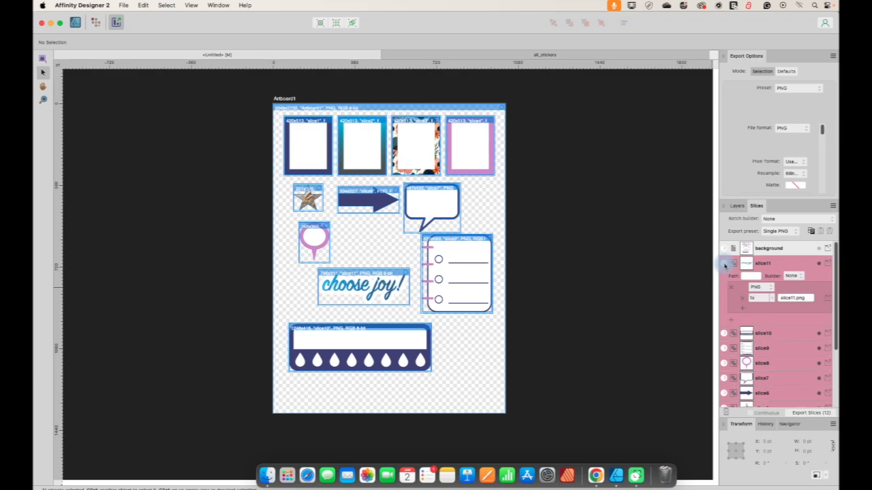
click(733, 323)
click(771, 320)
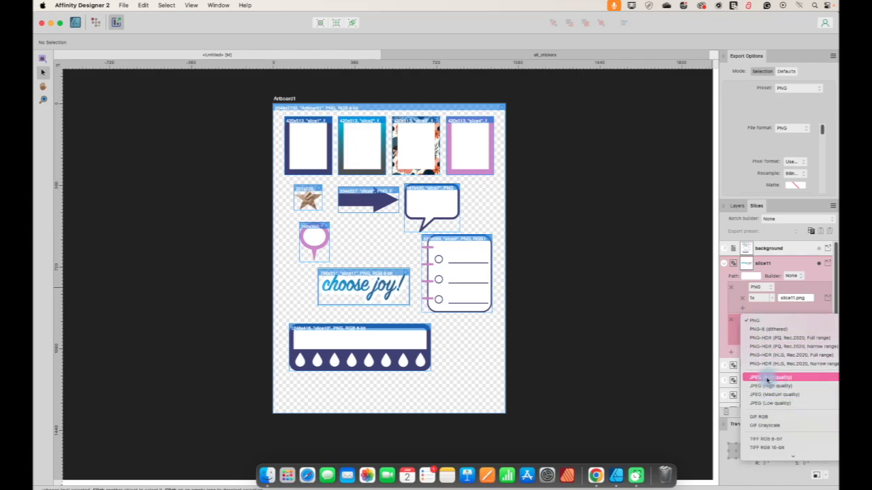
click(738, 329)
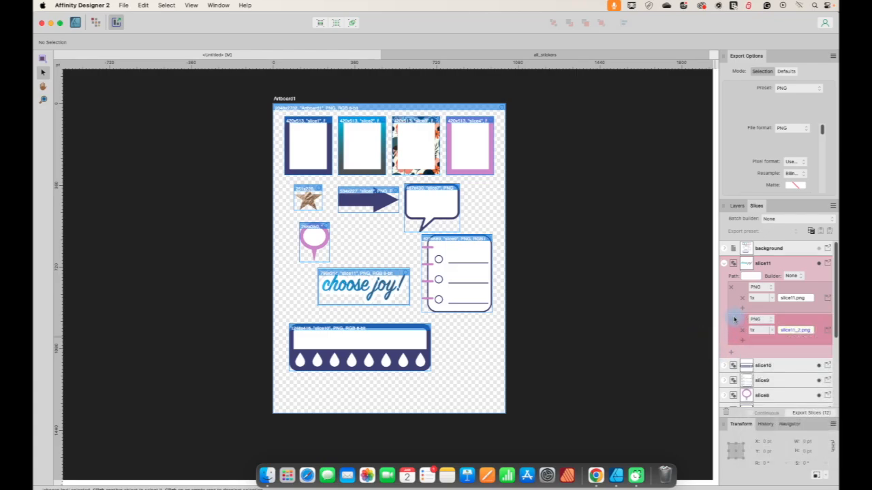
click(734, 321)
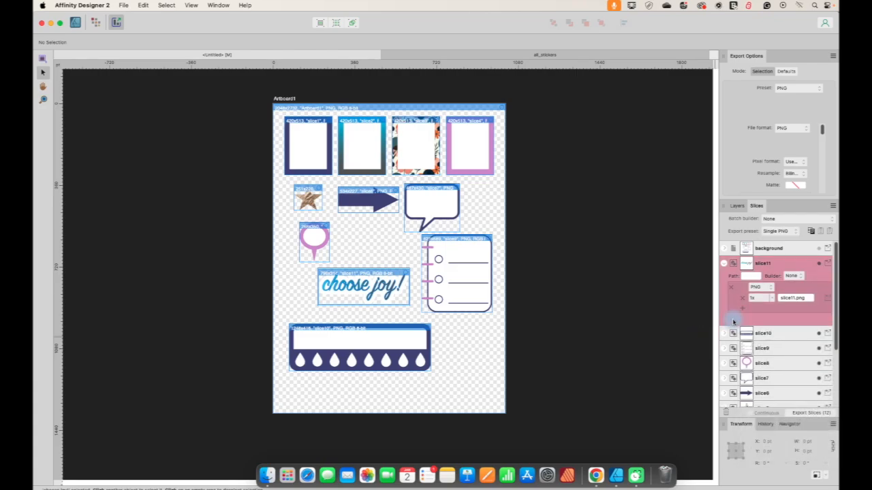
Review the export scale options of the "choose joy!" slice, leave them unapplied, and collapse its settings
click(772, 300)
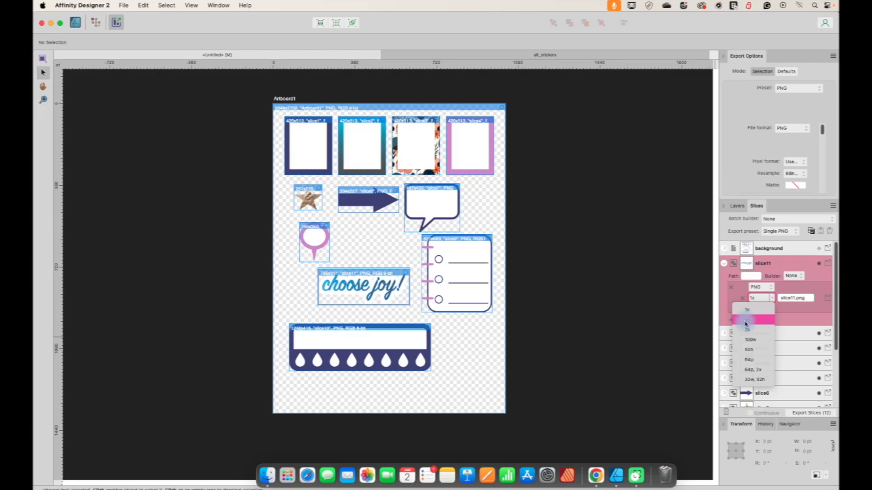
click(665, 315)
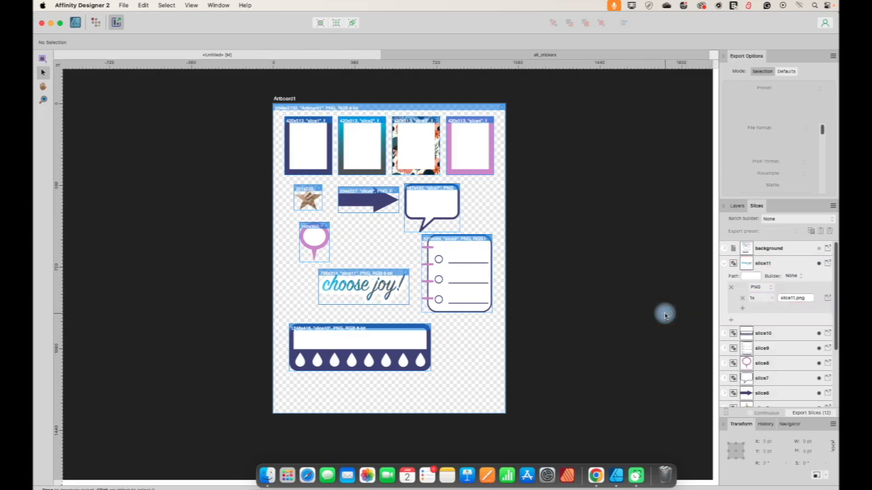
click(724, 264)
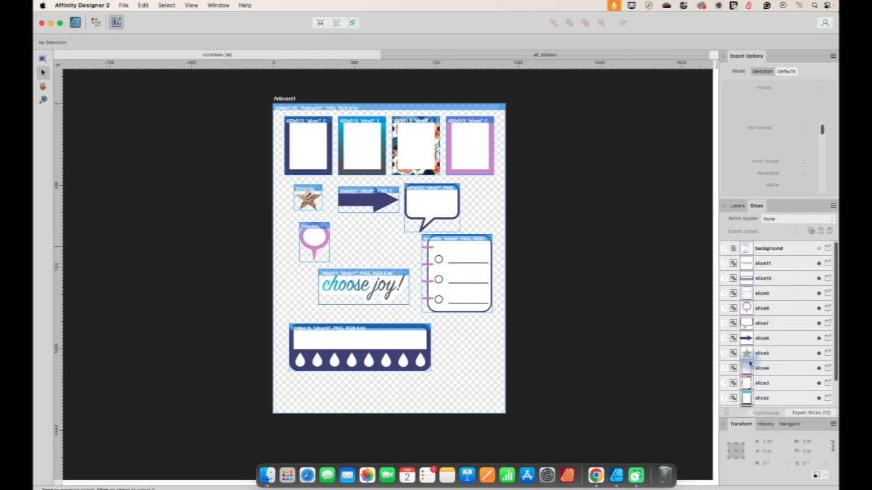
Include the background slice in the export and exclude the Artboard1 slice, leaving all individual sticker slices included
click(820, 265)
click(819, 264)
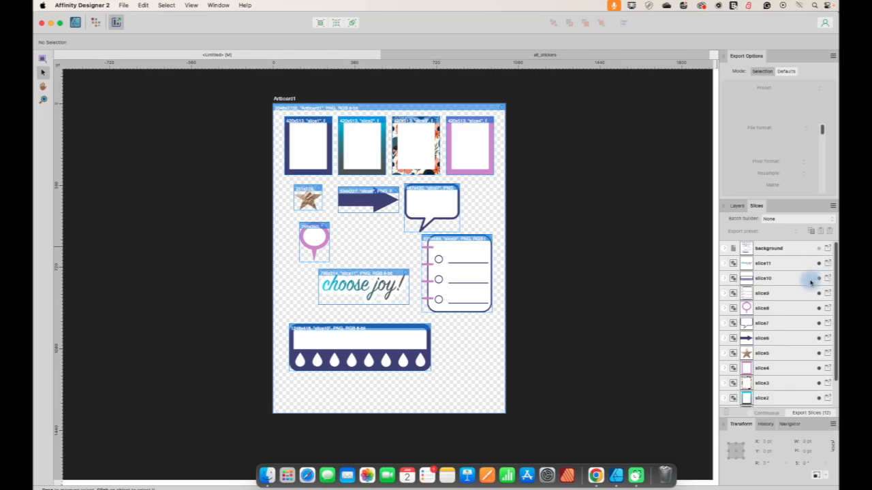
scroll(802, 286, down, 2)
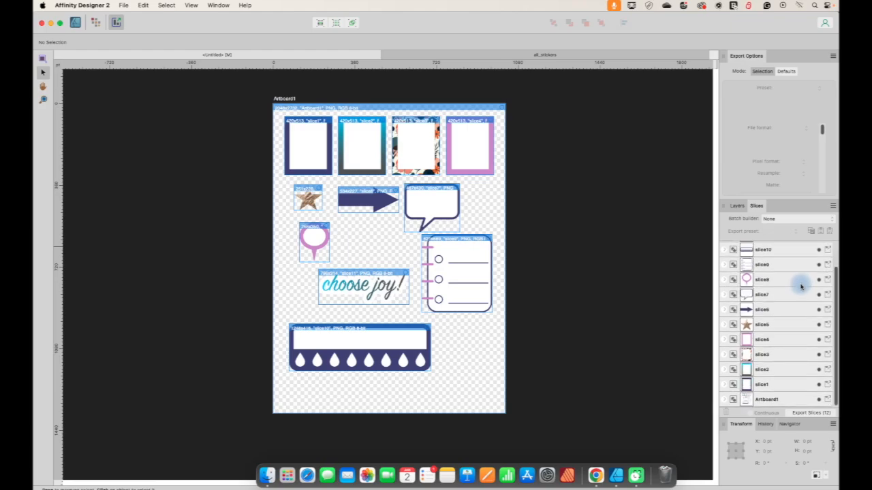
scroll(801, 285, up, 2)
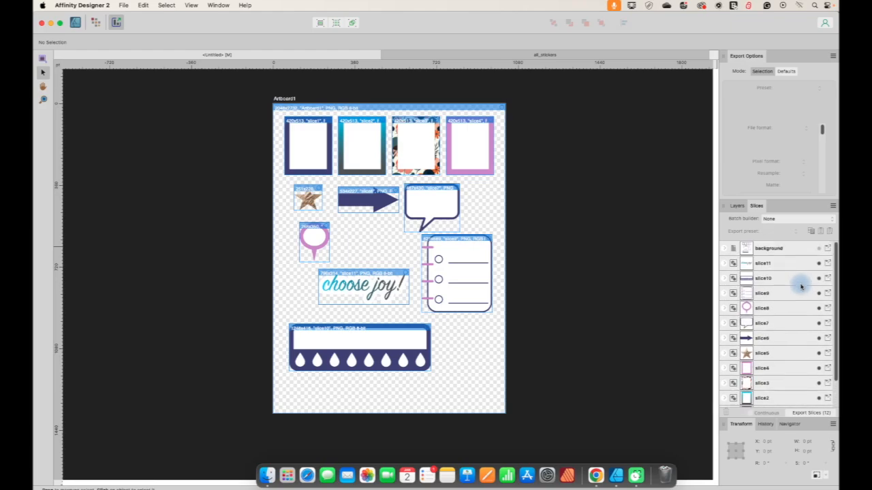
click(820, 251)
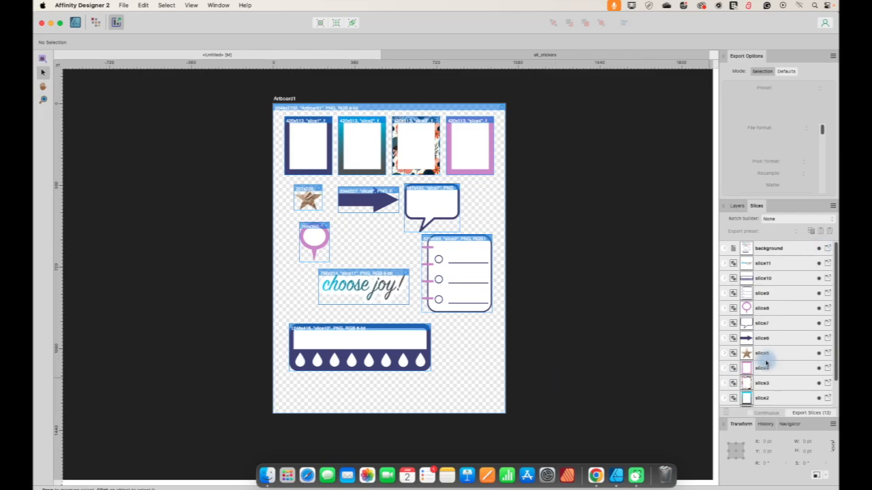
scroll(766, 361, down, 2)
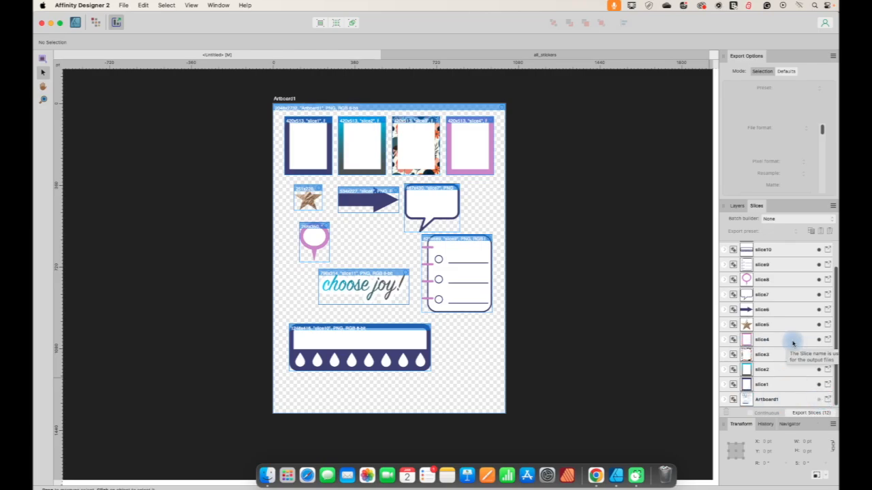
scroll(793, 342, up, 2)
scroll(793, 343, down, 2)
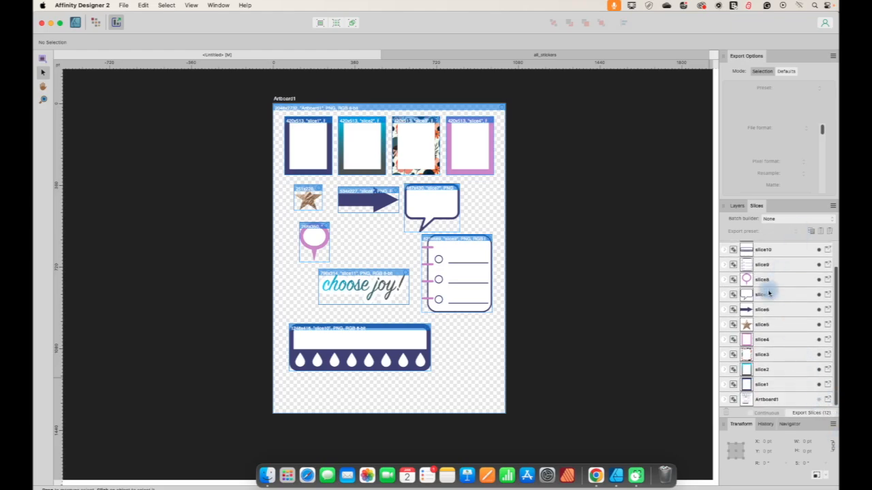
scroll(769, 293, up, 2)
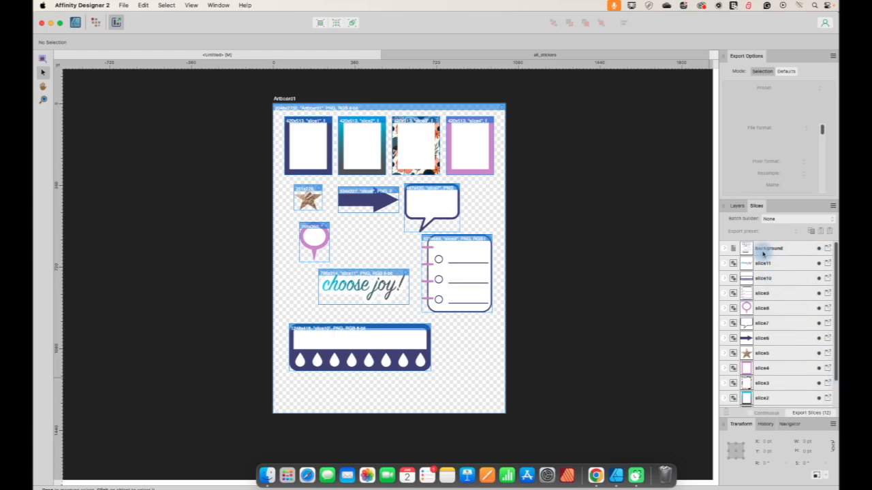
Export the included slices into a new folder named "Digtial Stickers" inside Downloads
click(805, 414)
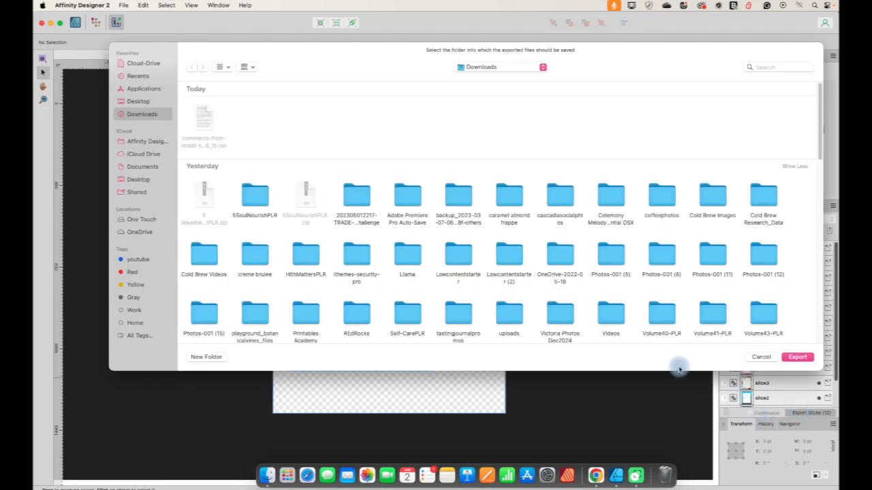
click(208, 357)
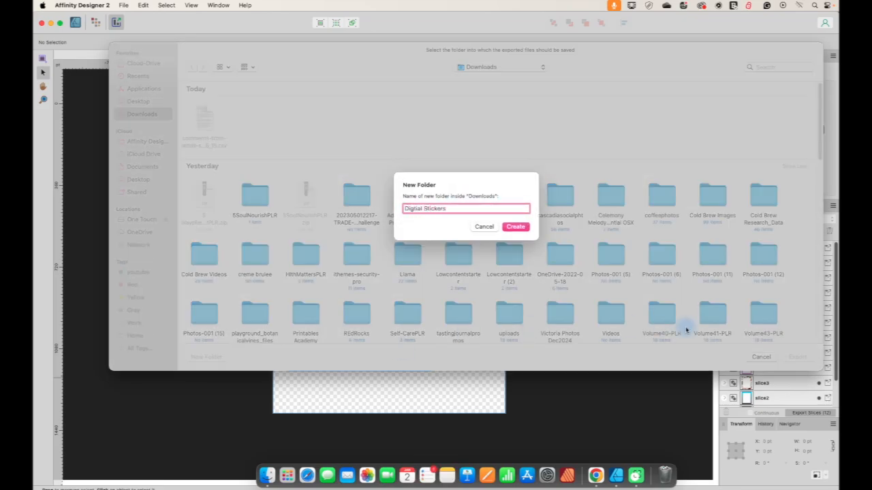
click(510, 227)
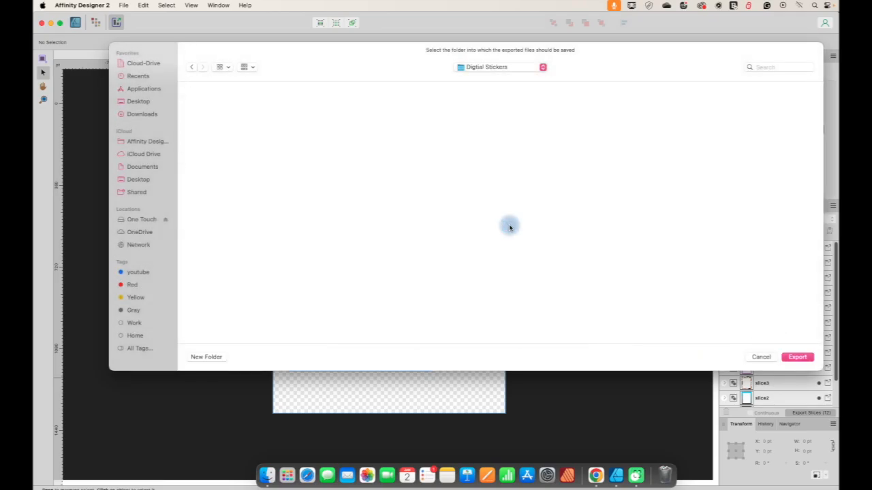
click(800, 359)
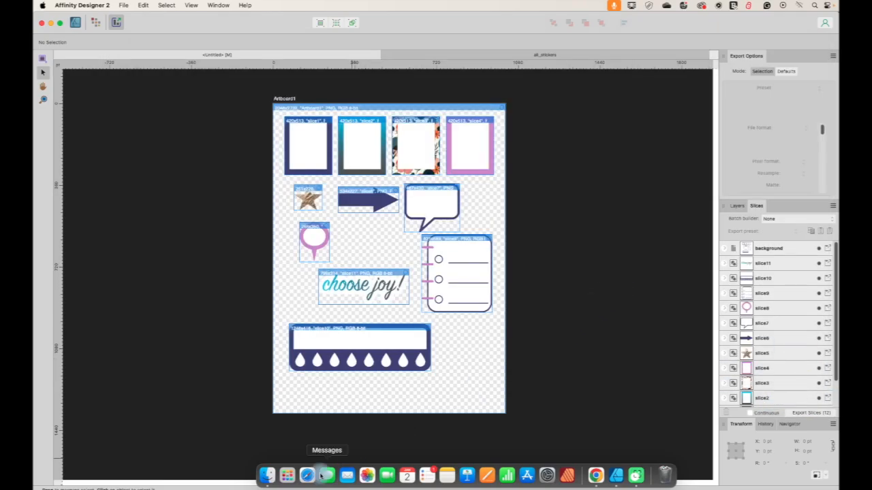
Switch to Finder and open the "Digtial Stickers" folder in Downloads to check the exported sticker PNGs
click(267, 474)
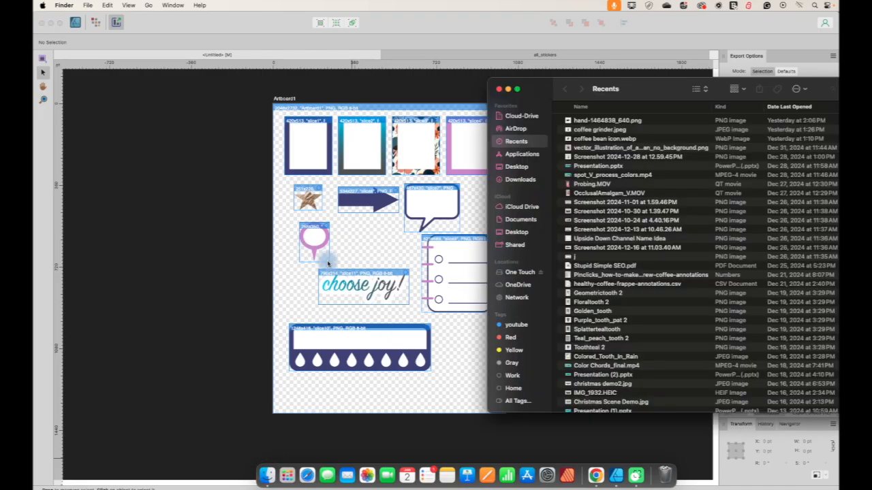
click(504, 178)
scroll(599, 143, up, 3)
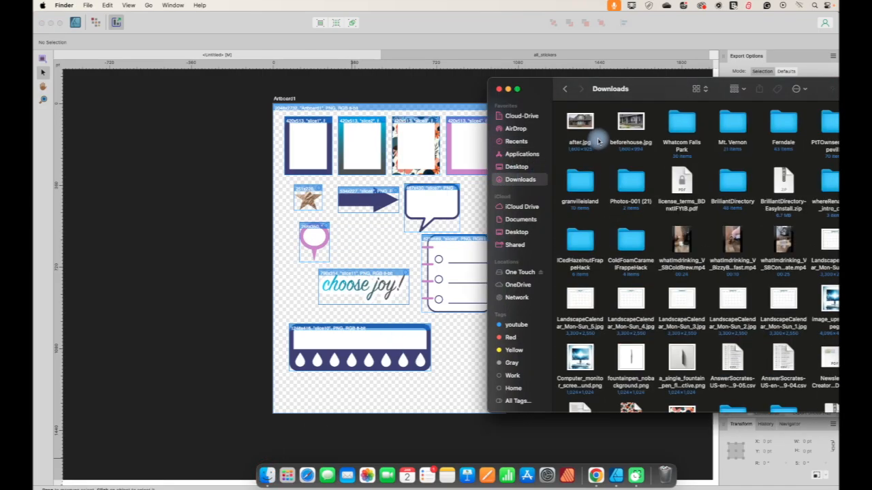
scroll(598, 139, up, 5)
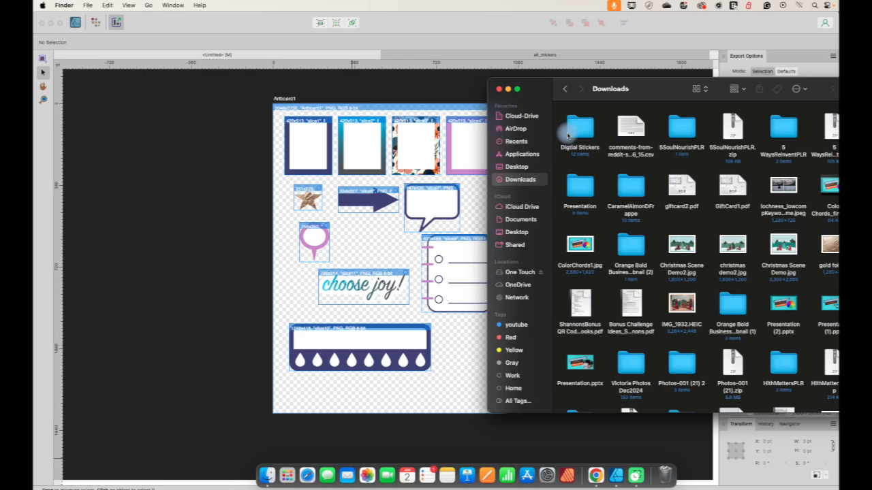
double_click(578, 129)
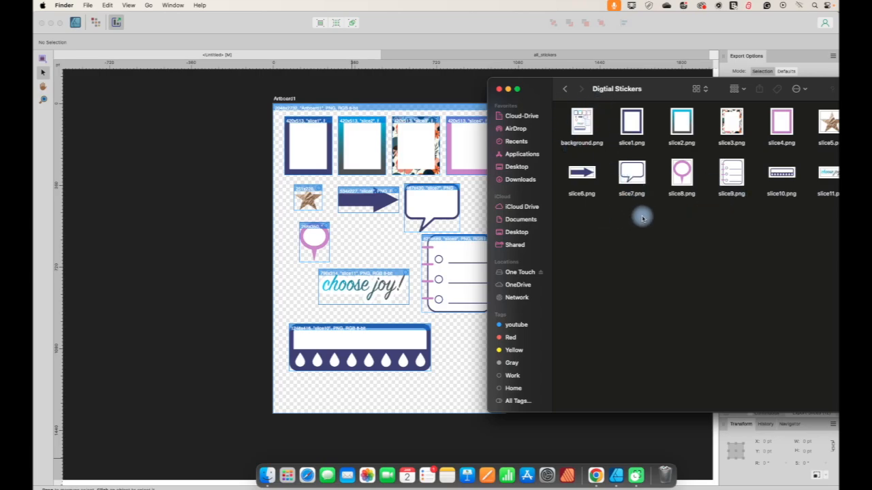
drag(648, 86, 526, 87)
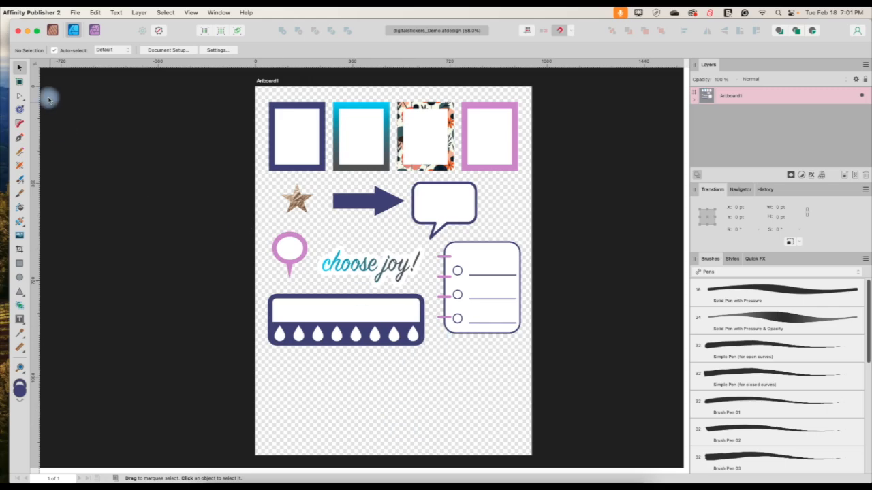
Export Artboard1 as PDF (for print) to "digitalstickers_Demo" in the "Digtial Stickers" folder, replacing the existing file, and review the exported PDF
click(75, 13)
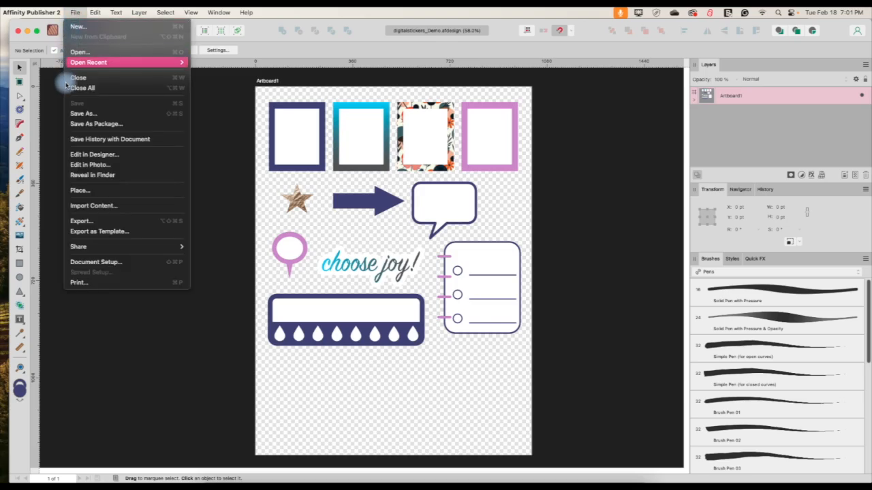
click(85, 222)
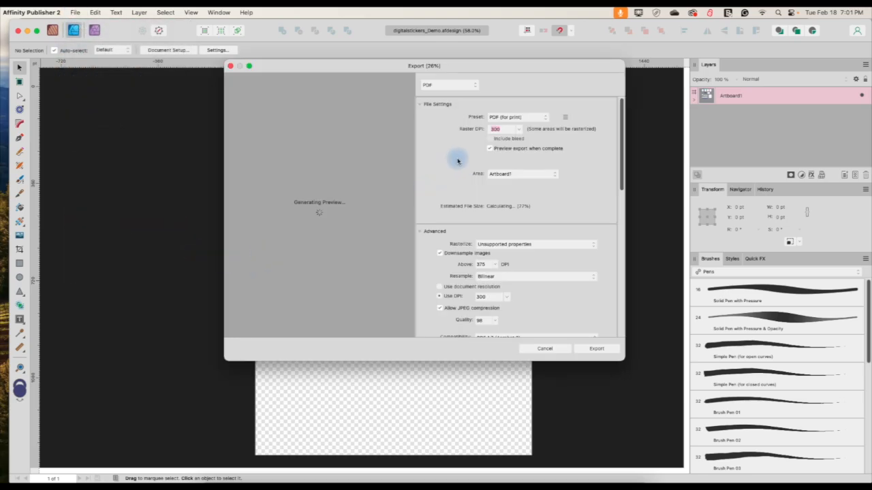
click(591, 352)
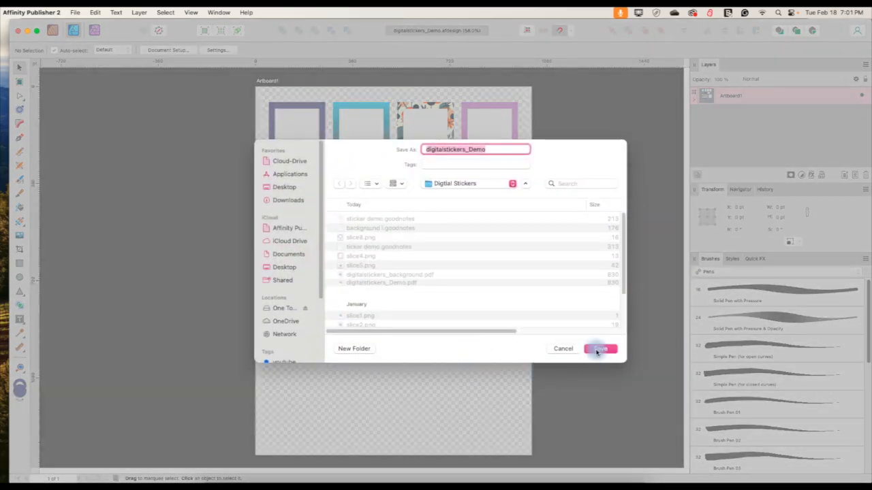
click(595, 350)
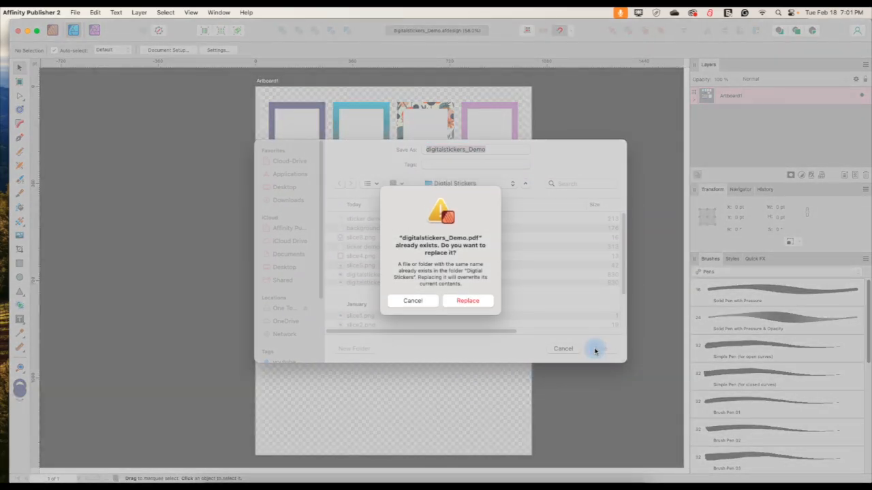
click(467, 301)
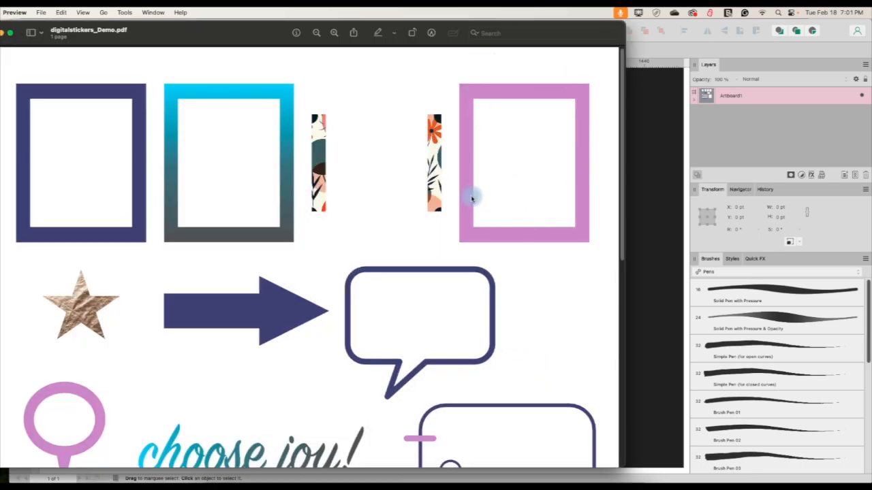
scroll(235, 220, down, 5)
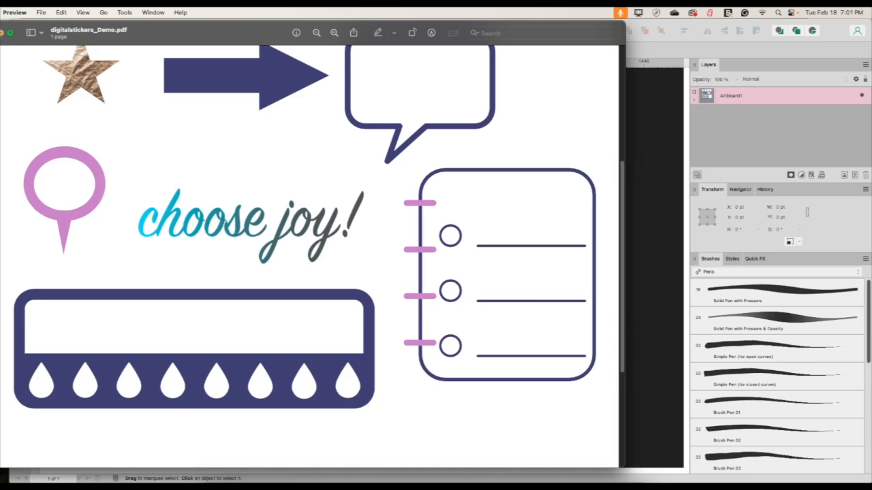
key(super+w)
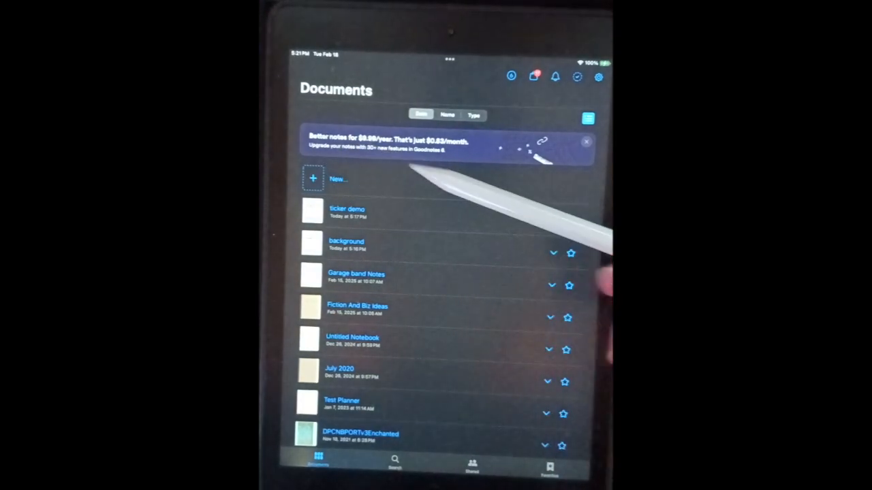
In Goodnotes on the iPad, import the "background" image from the "Digtial Stickers" folder as a new document
click(443, 181)
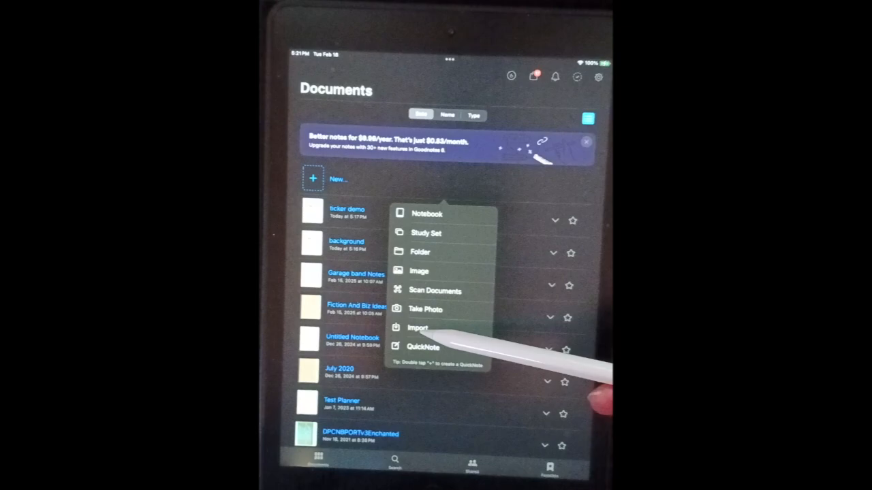
click(430, 378)
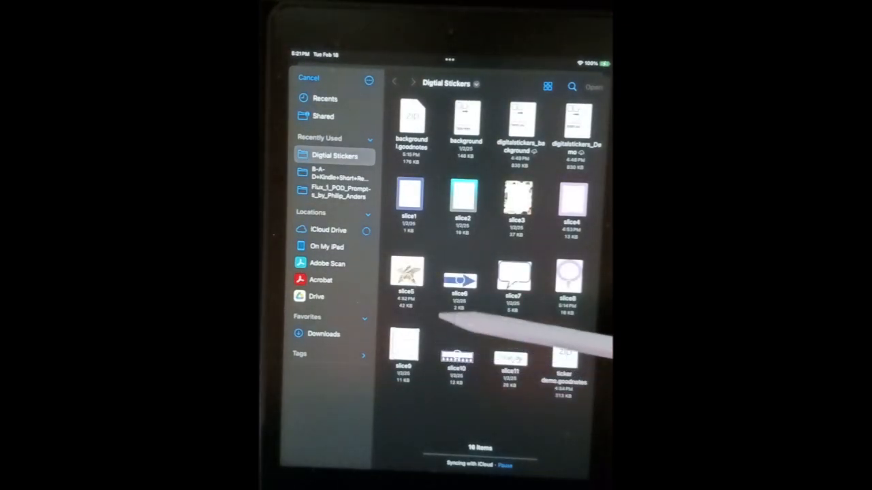
click(466, 119)
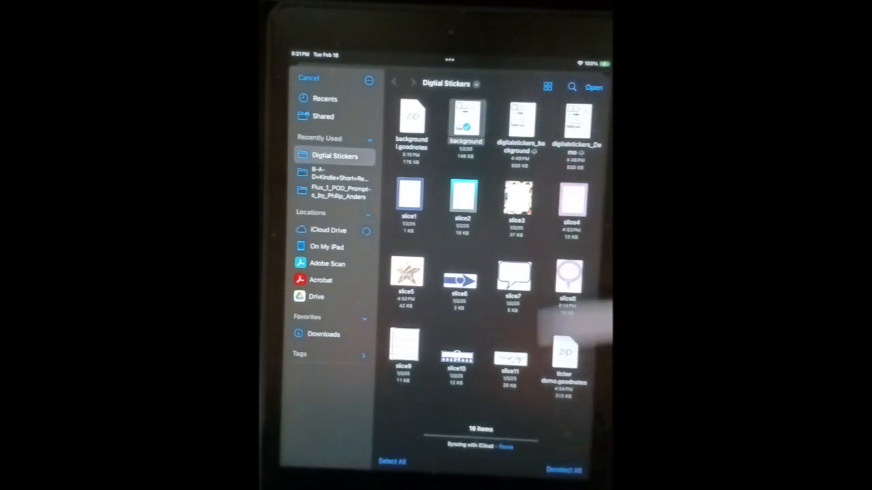
click(593, 87)
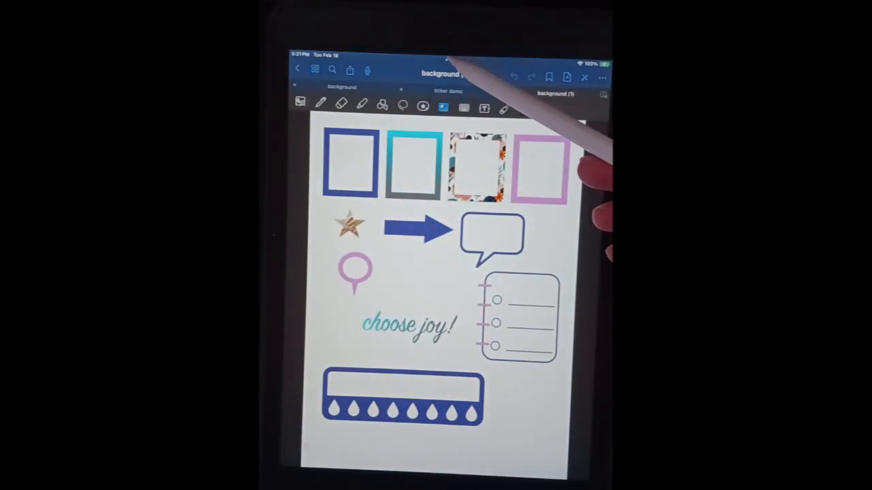
Put the background document in Split View with the Files app showing the "Digtial Stickers" folder, with the whole page in view
click(447, 60)
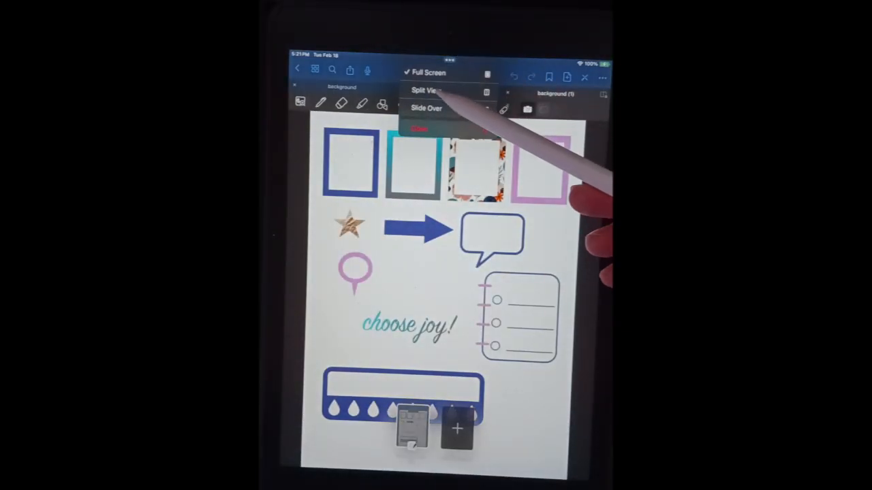
click(477, 88)
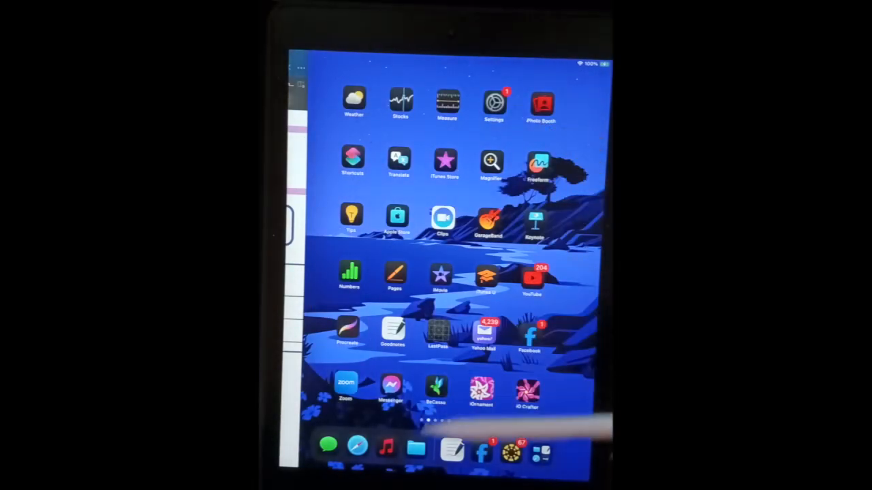
click(416, 448)
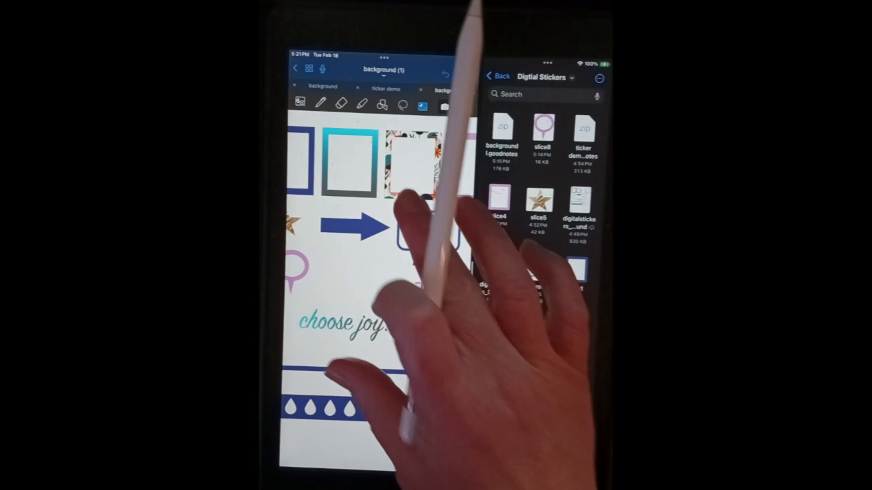
scroll(368, 293, down, 4)
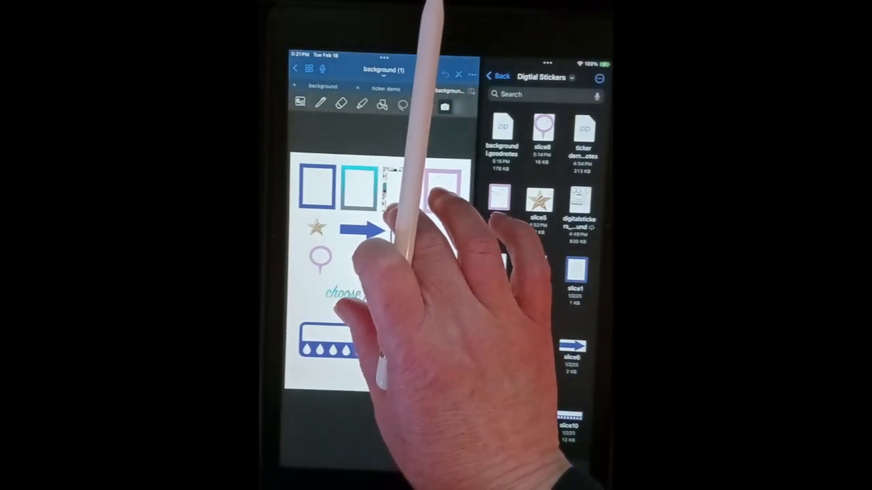
scroll(545, 273, down, 2)
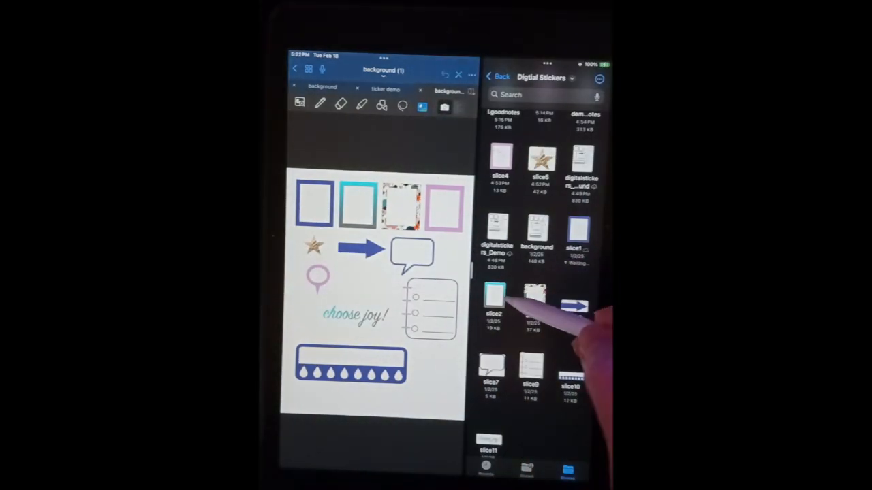
Place slice2 on the page and resize it to cover the teal gradient frame of the background
mouse_move(503, 300)
mouse_down()
mouse_move(418, 273)
mouse_move(361, 224)
mouse_up()
drag(403, 271, 363, 208)
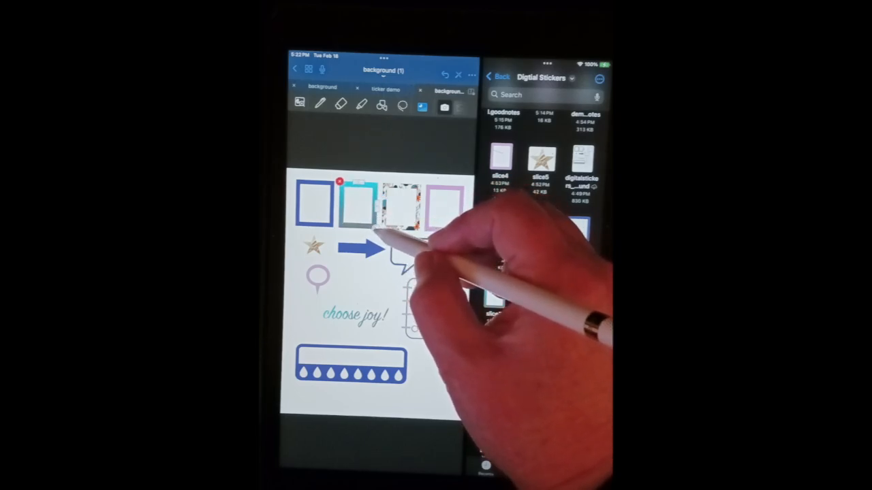
click(370, 210)
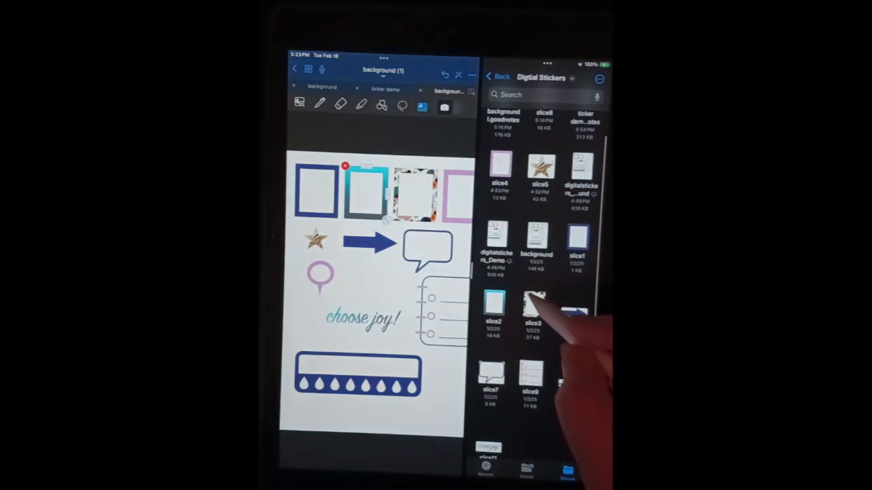
Place slice3 on the page and resize it to cover the floral frame of the background
mouse_move(545, 319)
mouse_down()
mouse_move(545, 305)
mouse_move(425, 217)
mouse_up()
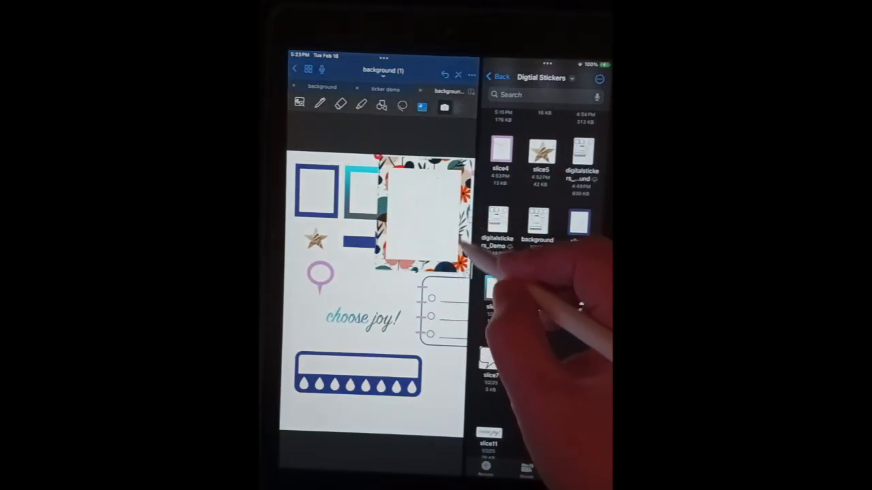
drag(469, 272, 427, 214)
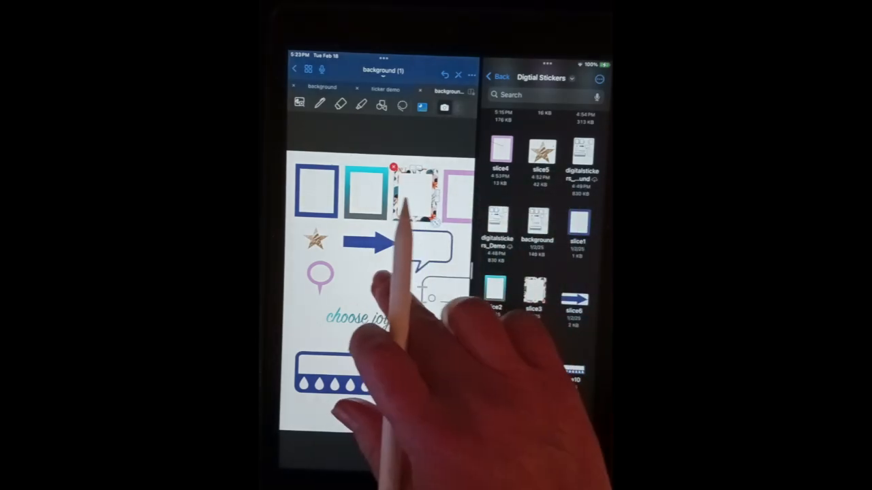
drag(411, 200, 372, 201)
Place the slice6 arrow, slice7 speech bubble and slice11 "choose joy!" stickers over their matching shapes on the background
mouse_move(576, 282)
mouse_down()
mouse_move(515, 288)
mouse_move(406, 266)
mouse_move(391, 251)
mouse_up()
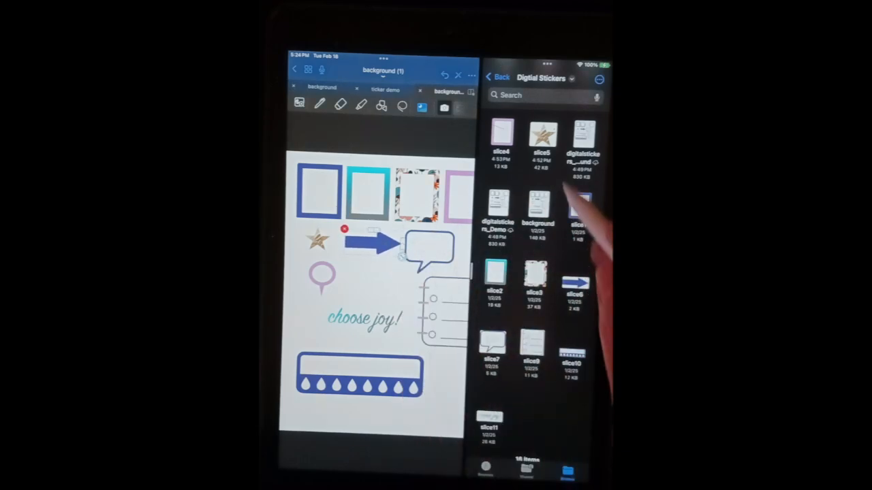
drag(494, 343, 433, 247)
drag(470, 282, 453, 273)
scroll(534, 348, down, 1)
mouse_move(501, 412)
mouse_down()
mouse_move(382, 329)
mouse_move(407, 342)
mouse_move(390, 326)
mouse_up()
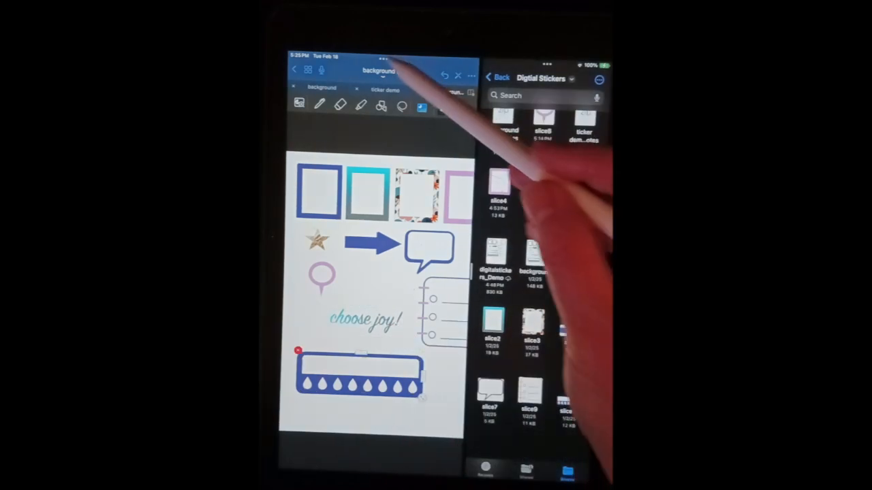
Return the sticker document to full screen and open the export settings for all of its pages
click(384, 60)
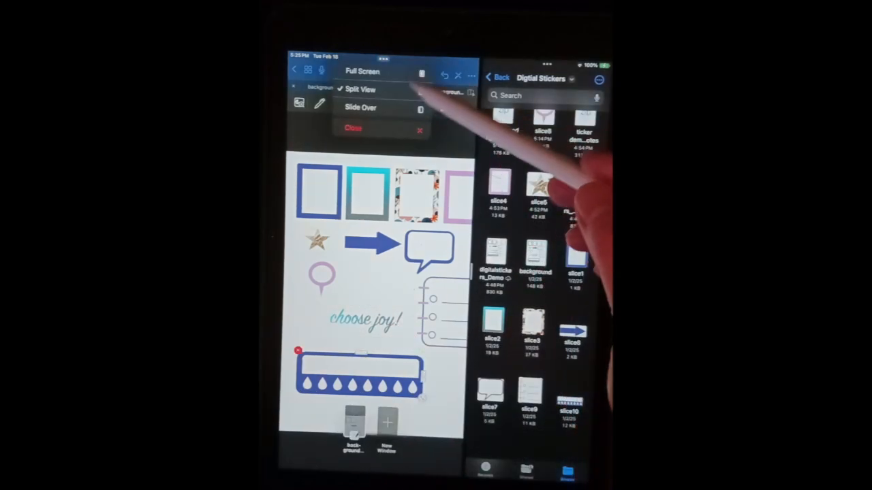
click(385, 71)
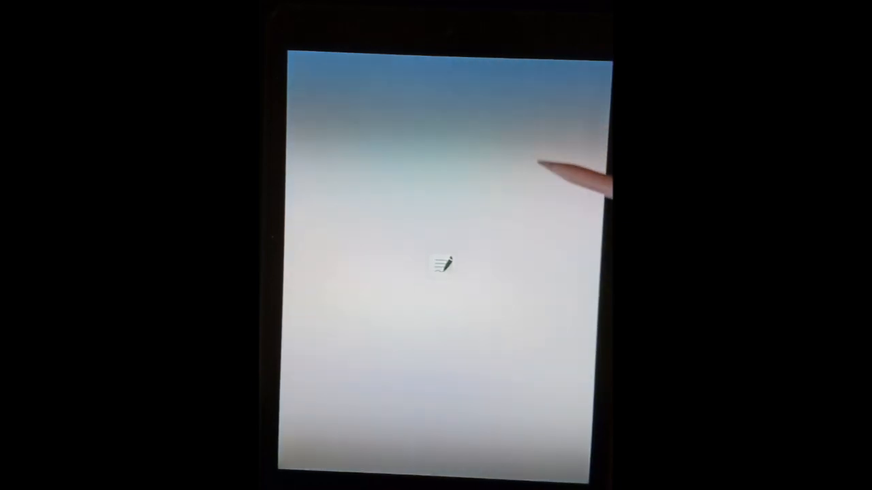
click(349, 71)
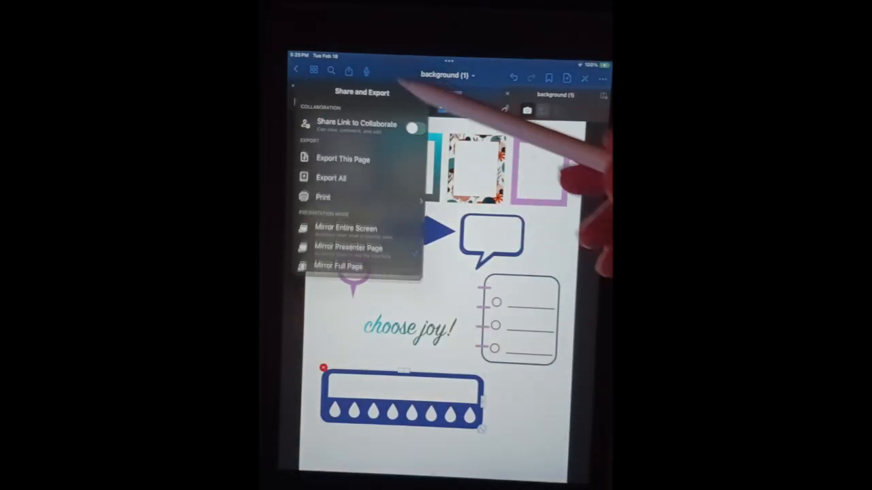
click(335, 178)
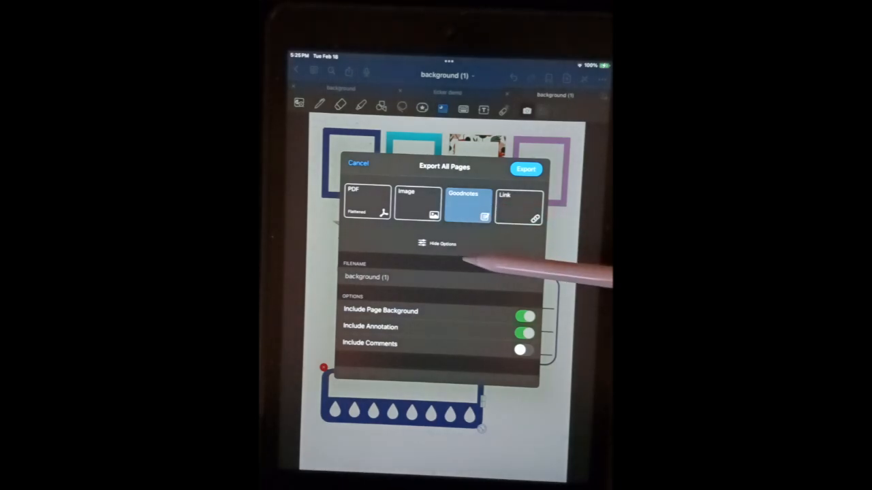
Name the export file "sticker demo" and export all pages in Goodnotes format with page background and annotation included
click(395, 278)
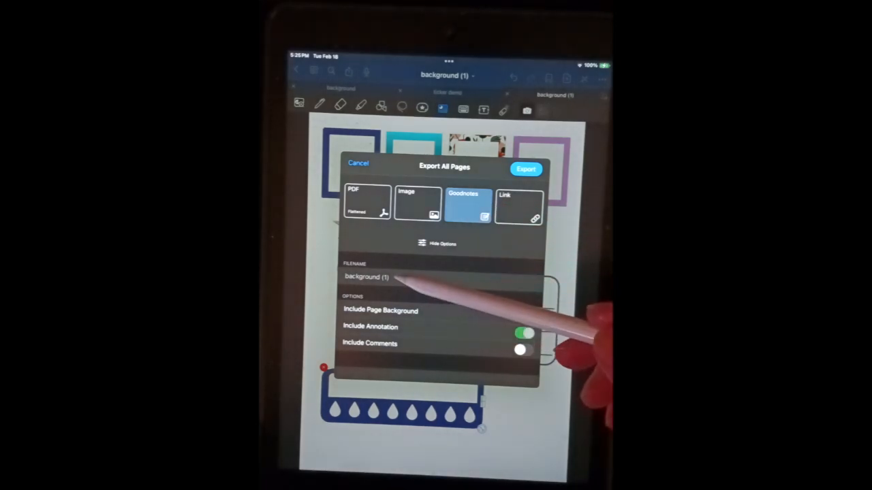
drag(342, 277, 387, 282)
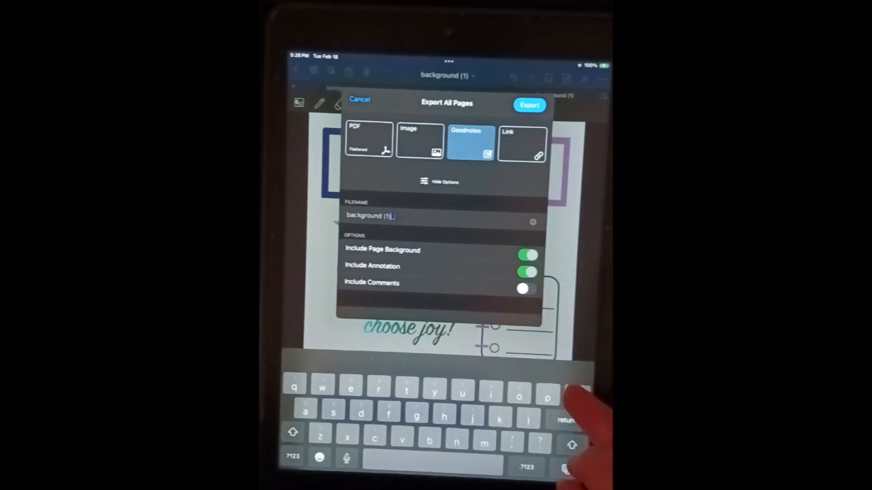
key(BackSpace)
key(BackSpace)
key(BackSpace)
key(BackSpace)
key(BackSpace)
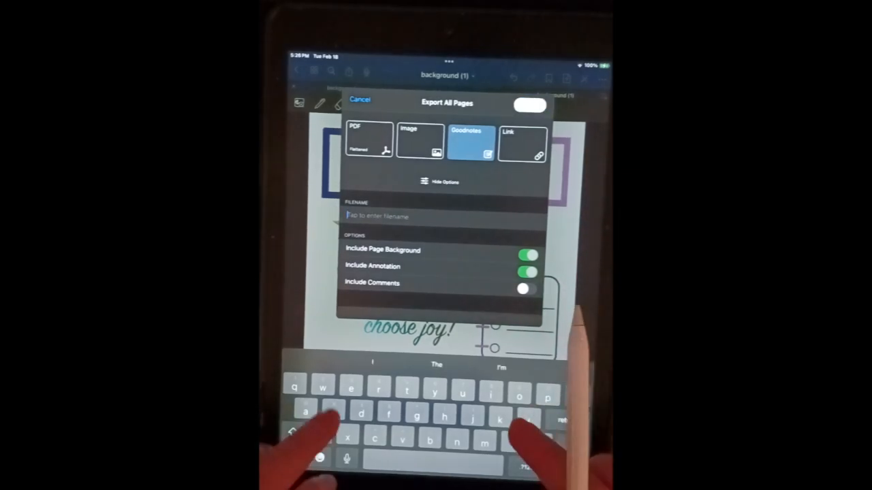
text(sticker)
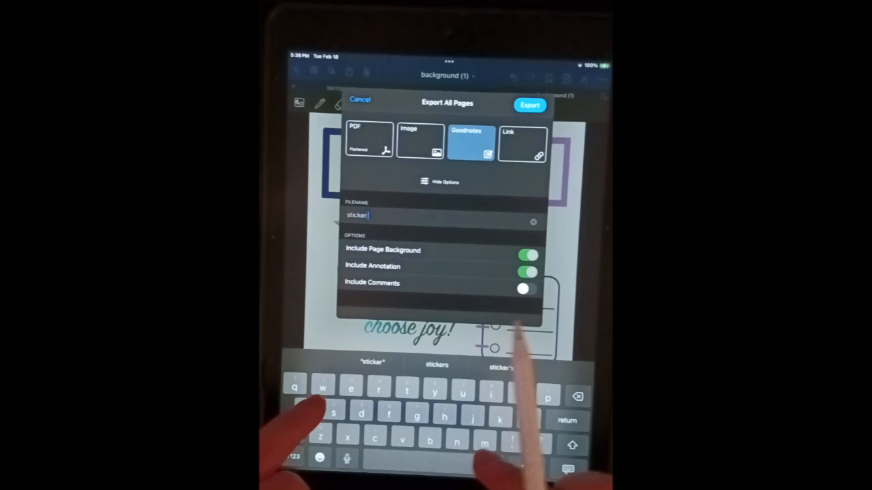
text( demo)
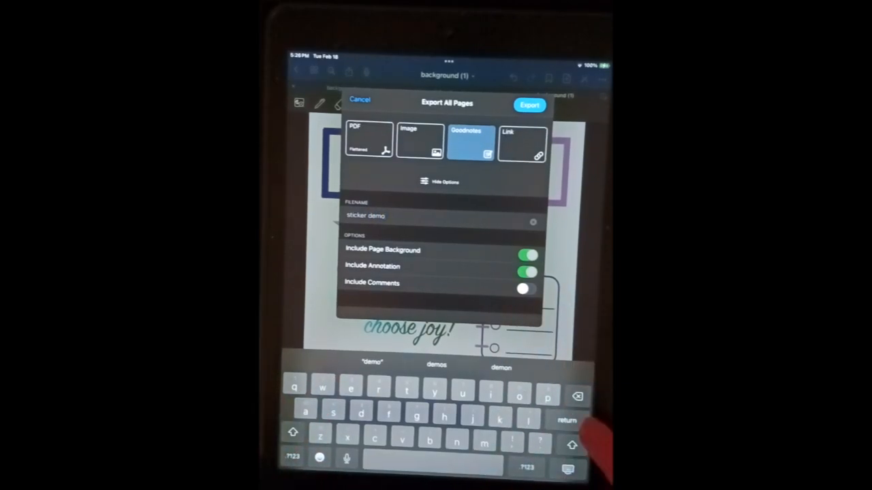
key(Return)
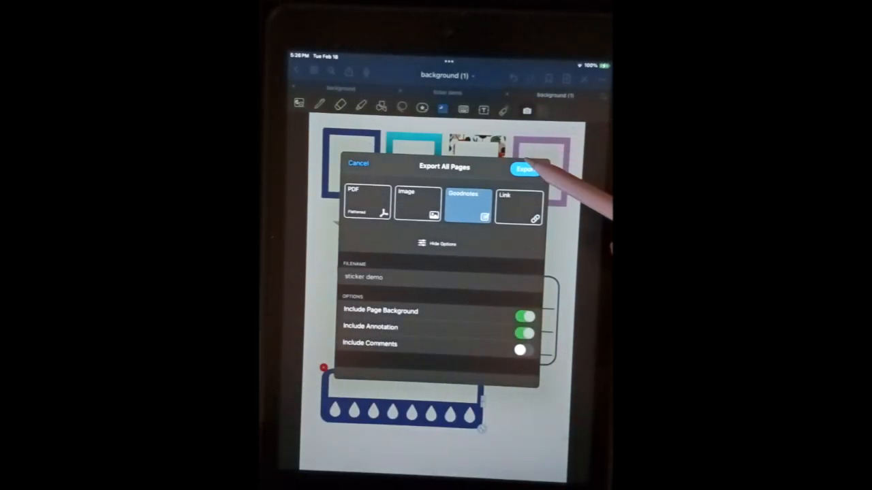
click(526, 169)
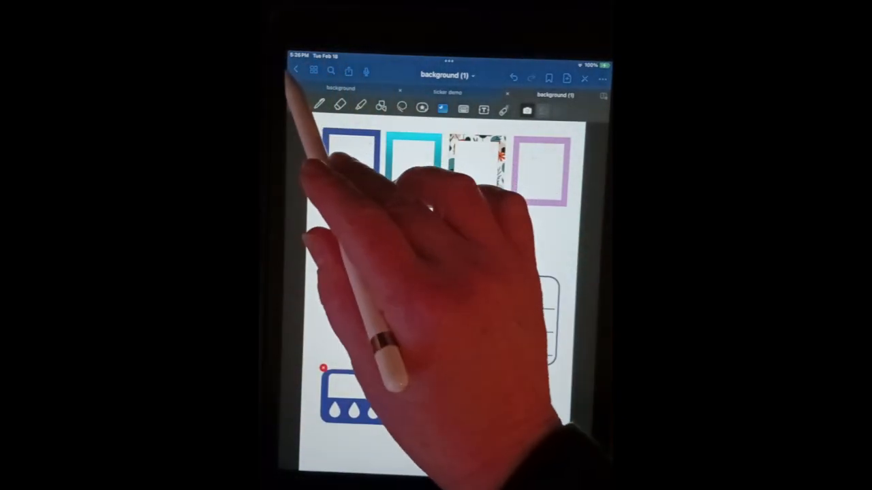
Return to the document list and delete the background (1), ticker demo and background documents
click(295, 71)
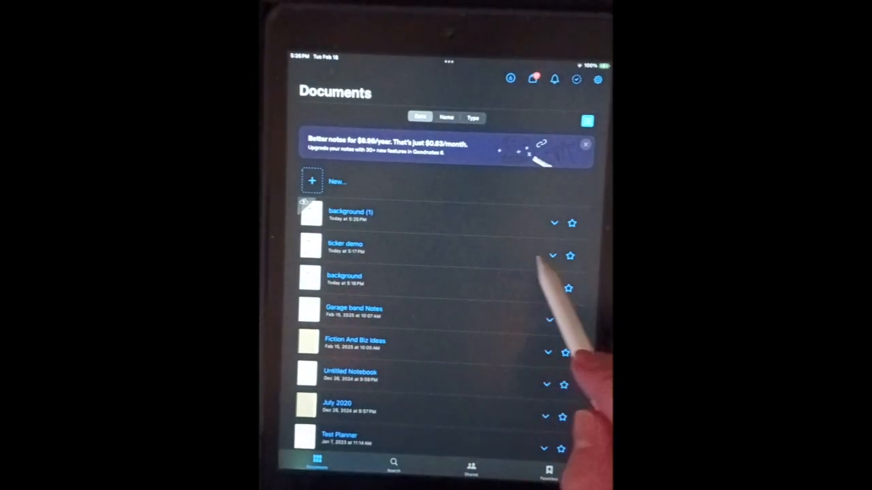
click(551, 256)
click(479, 311)
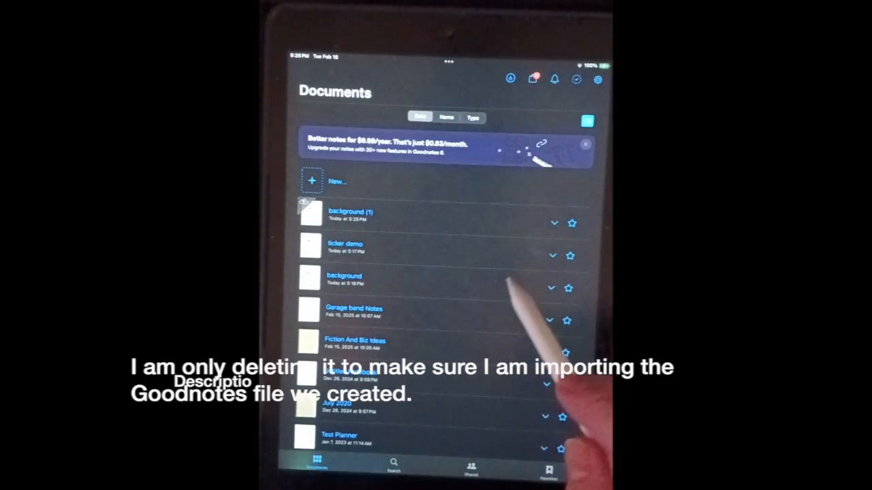
Import the exported sticker demo Goodnotes file from the "Digtial Stickers" folder as a new document
click(311, 181)
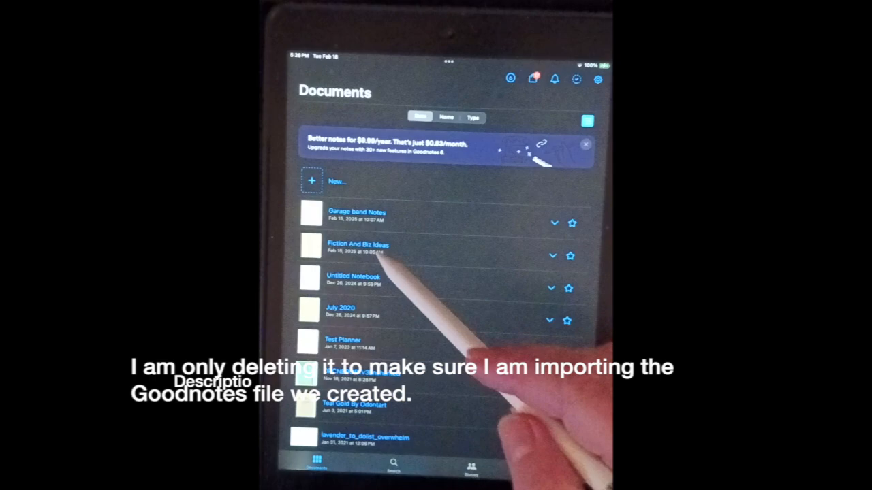
click(419, 334)
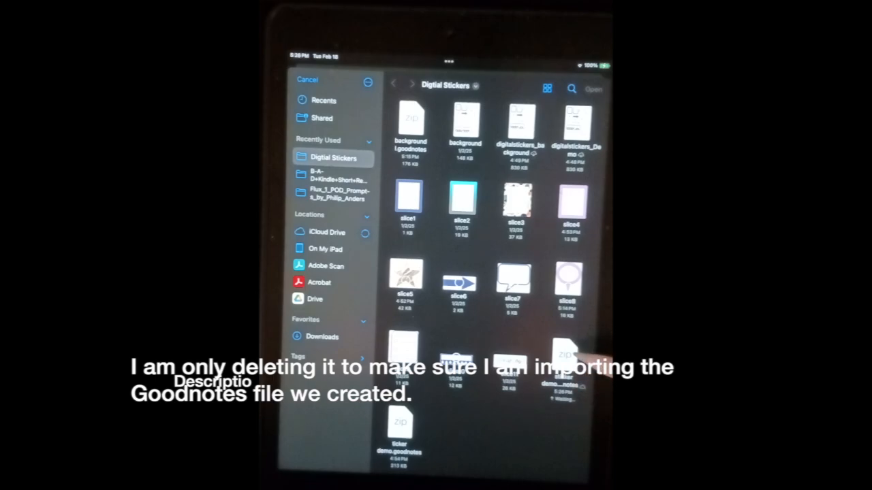
click(565, 354)
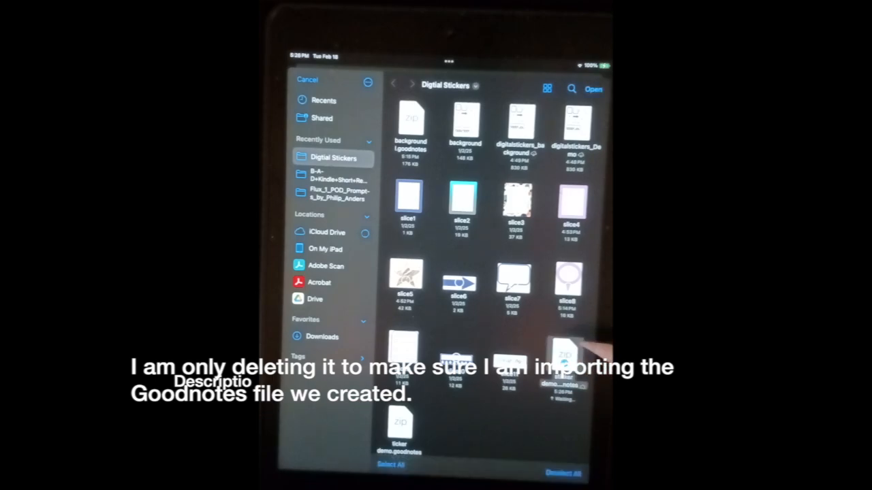
click(594, 88)
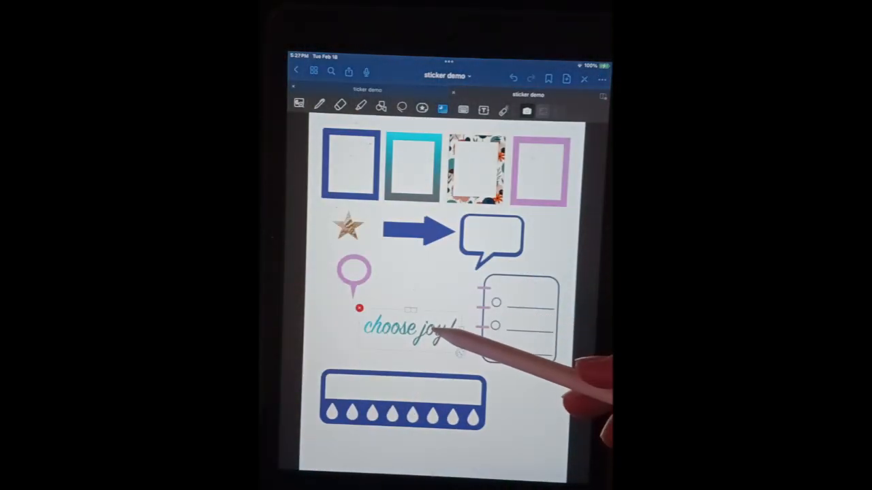
Select the "choose joy!" text, the floral frame and the teal gradient frame in turn to check that each is a separate sticker
mouse_move(433, 328)
mouse_down()
mouse_move(440, 311)
mouse_move(443, 330)
mouse_move(434, 326)
mouse_up()
click(554, 249)
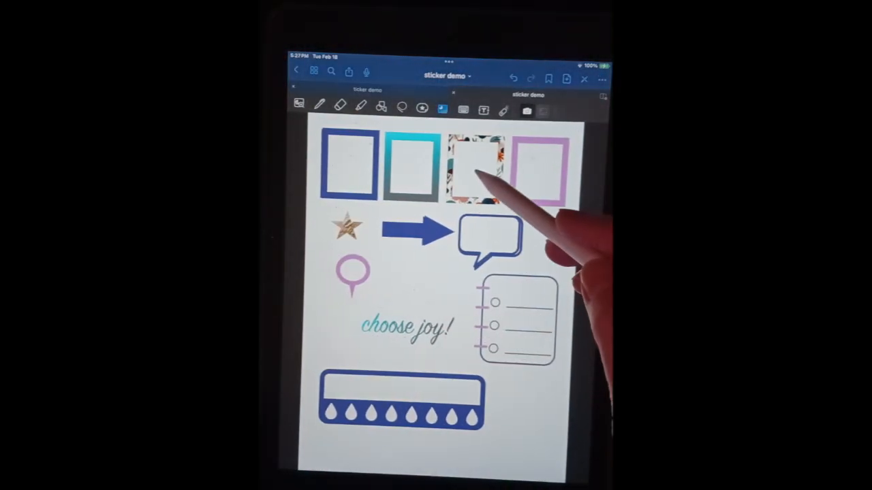
click(495, 174)
mouse_move(475, 171)
mouse_down()
mouse_move(468, 194)
mouse_move(477, 171)
mouse_up()
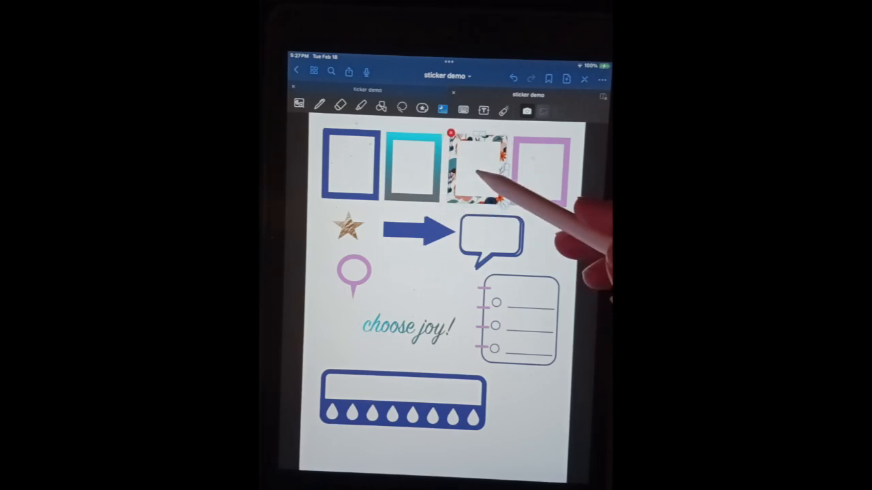
click(417, 167)
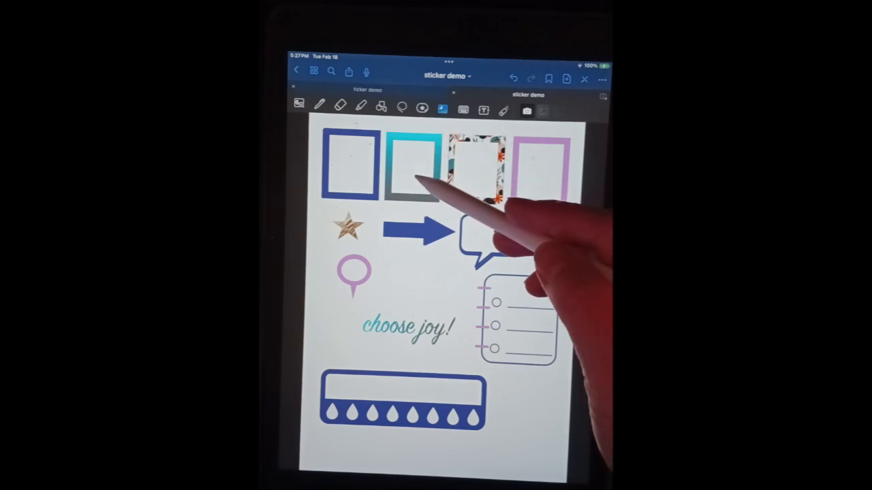
drag(417, 192, 422, 173)
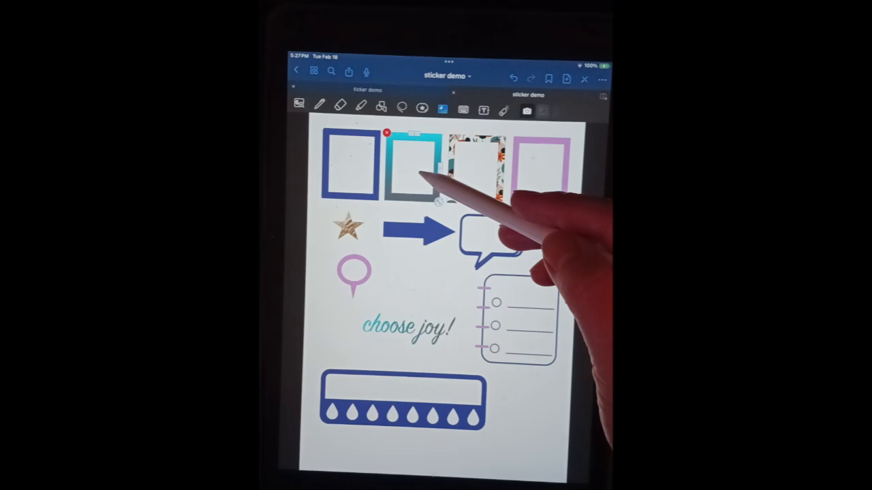